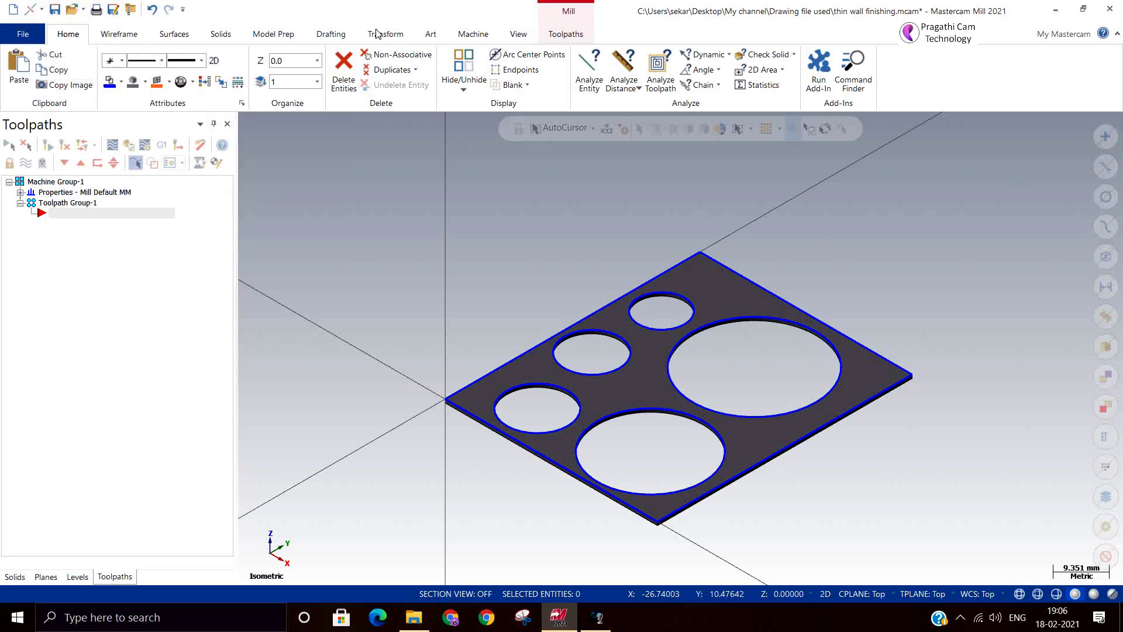
# Start a Pocket mill toolpath and chain the five circular holes in the plate as its geometry.
pyautogui.click(570, 38)
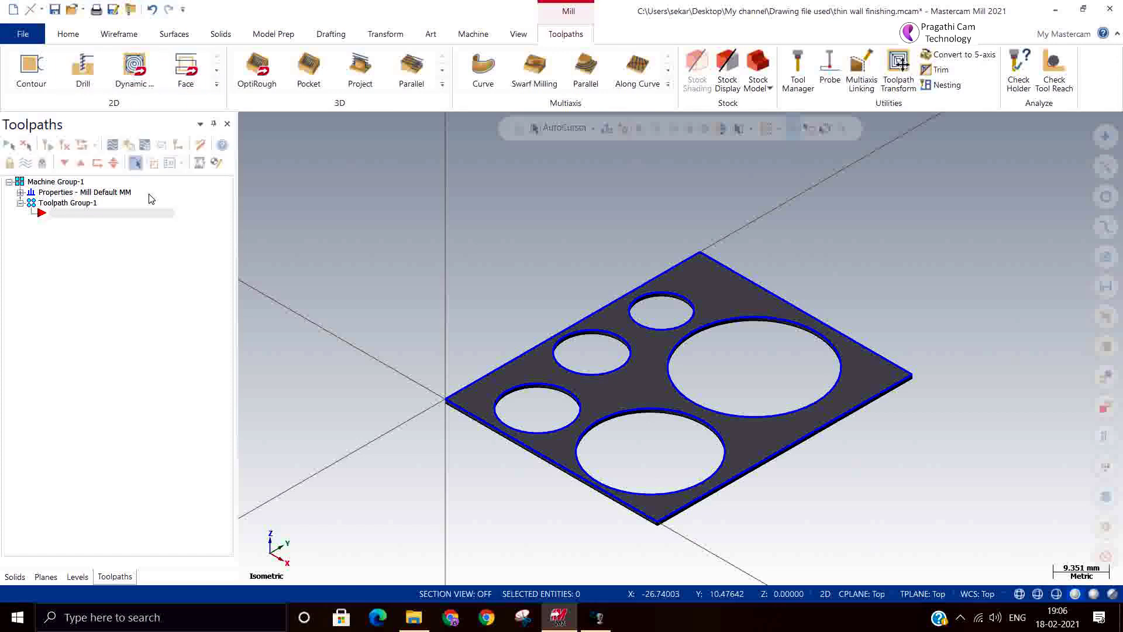
pyautogui.click(140, 213)
pyautogui.rightClick(117, 246)
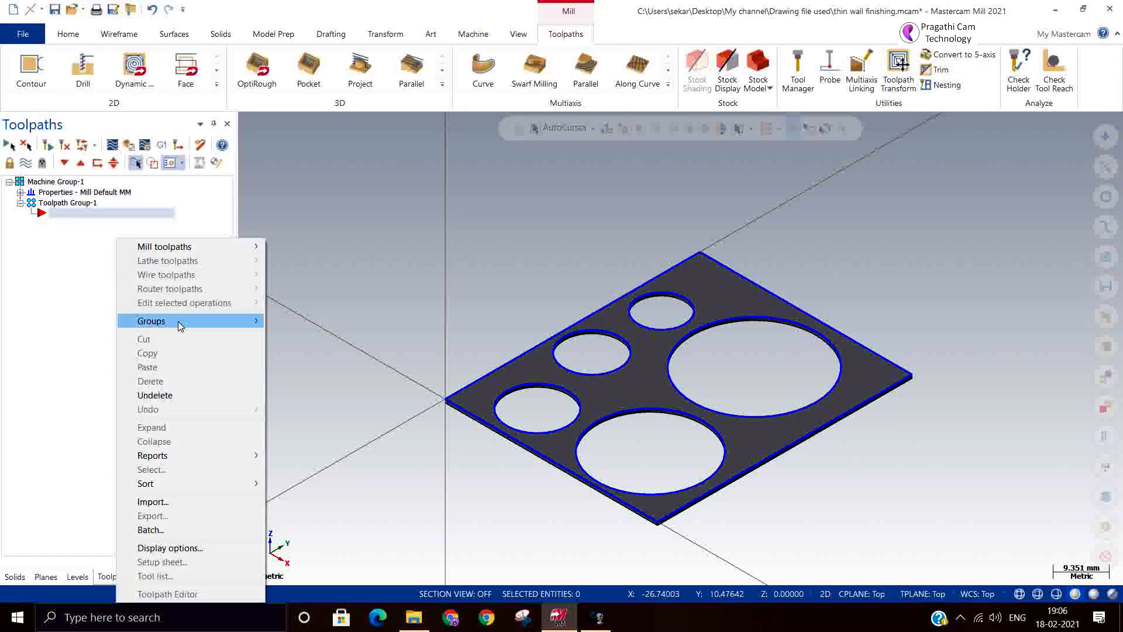
pyautogui.moveTo(181, 323)
pyautogui.moveTo(223, 247)
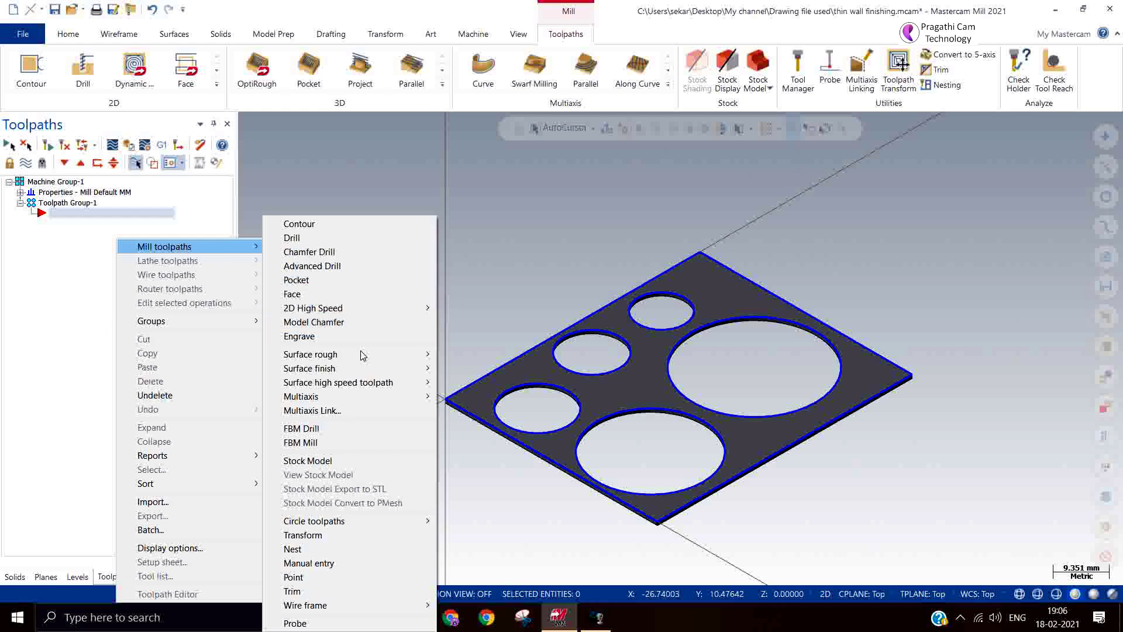
pyautogui.moveTo(367, 370)
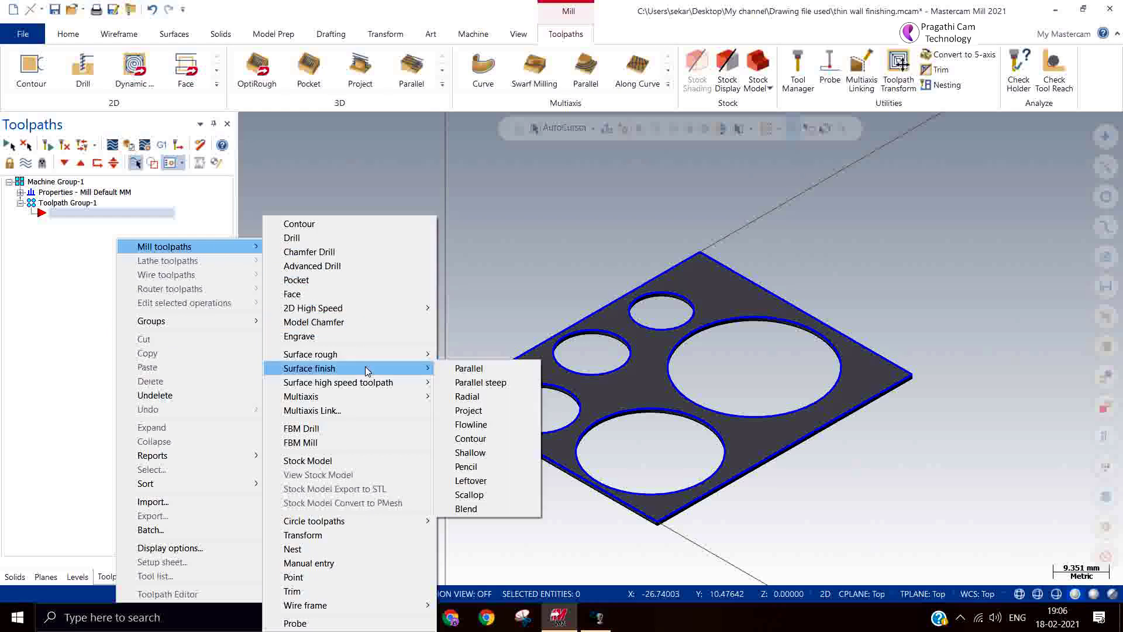
pyautogui.click(347, 280)
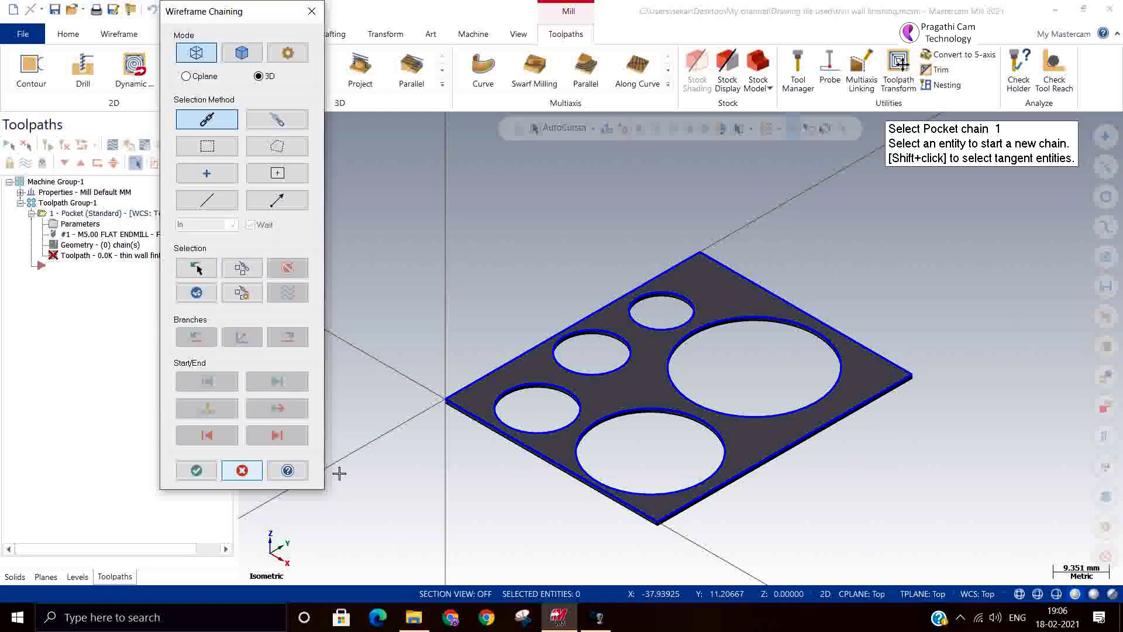
pyautogui.click(550, 434)
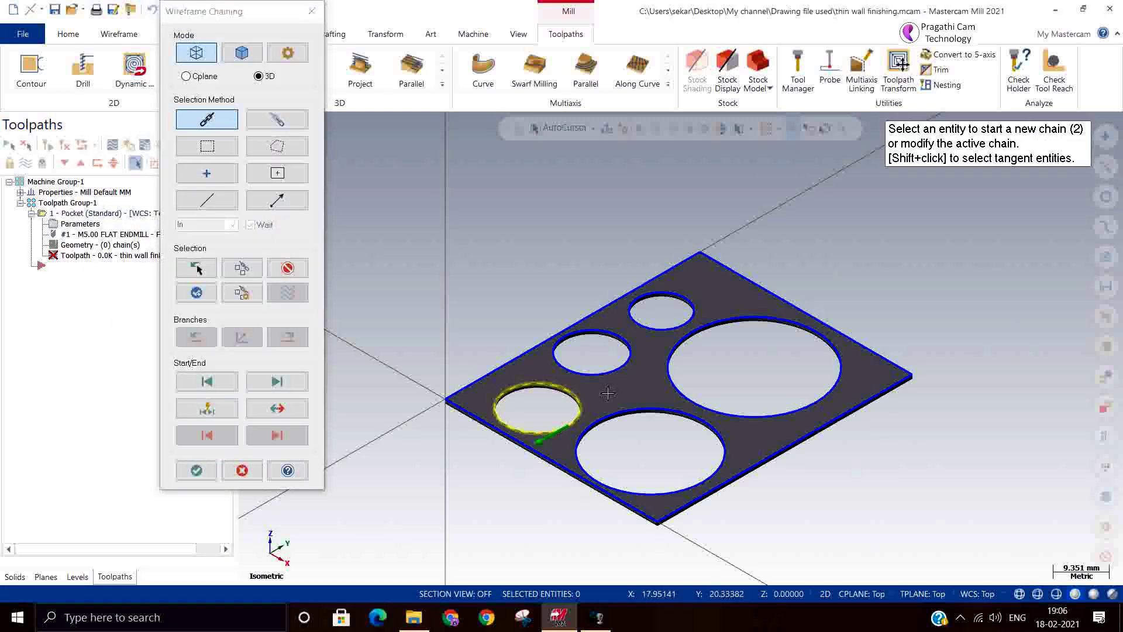
pyautogui.click(603, 373)
pyautogui.click(675, 326)
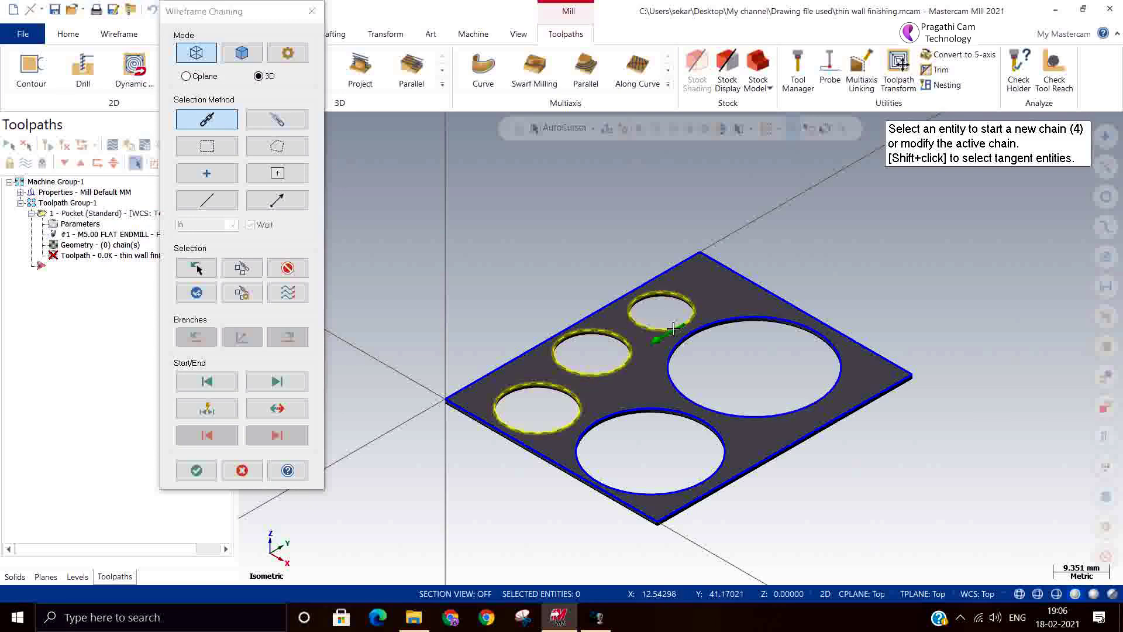
pyautogui.click(794, 412)
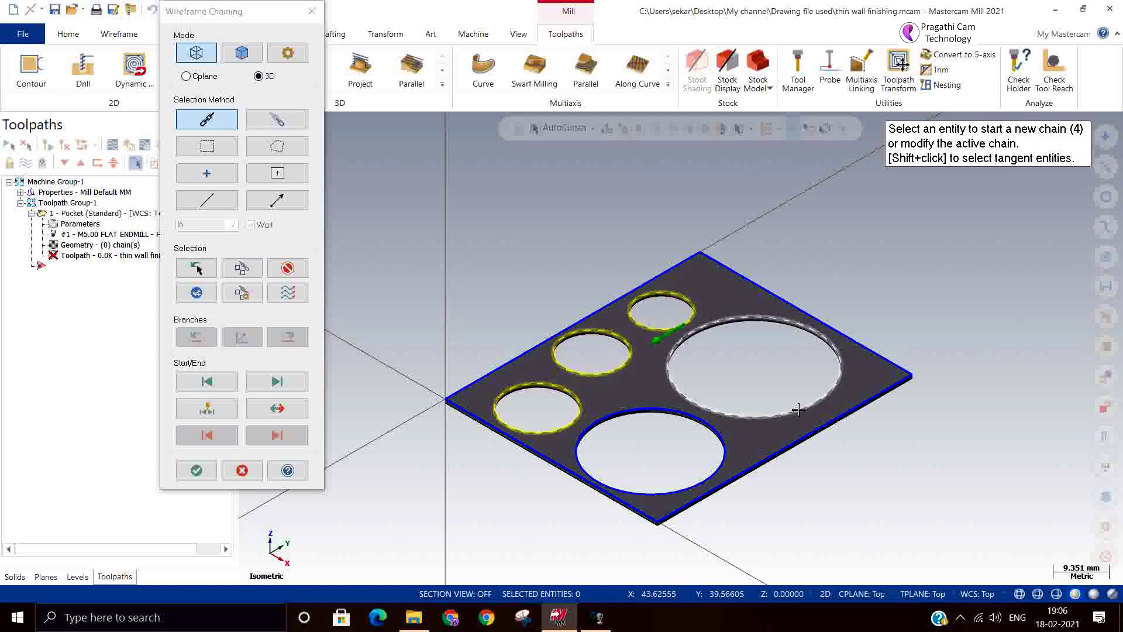
pyautogui.click(679, 494)
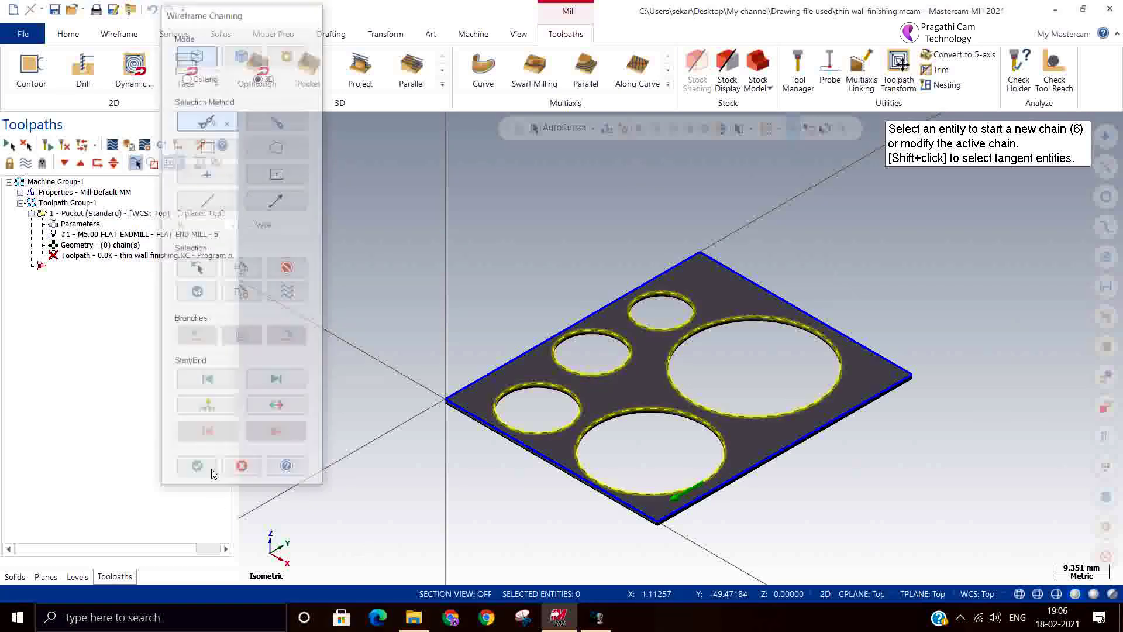
pyautogui.click(204, 470)
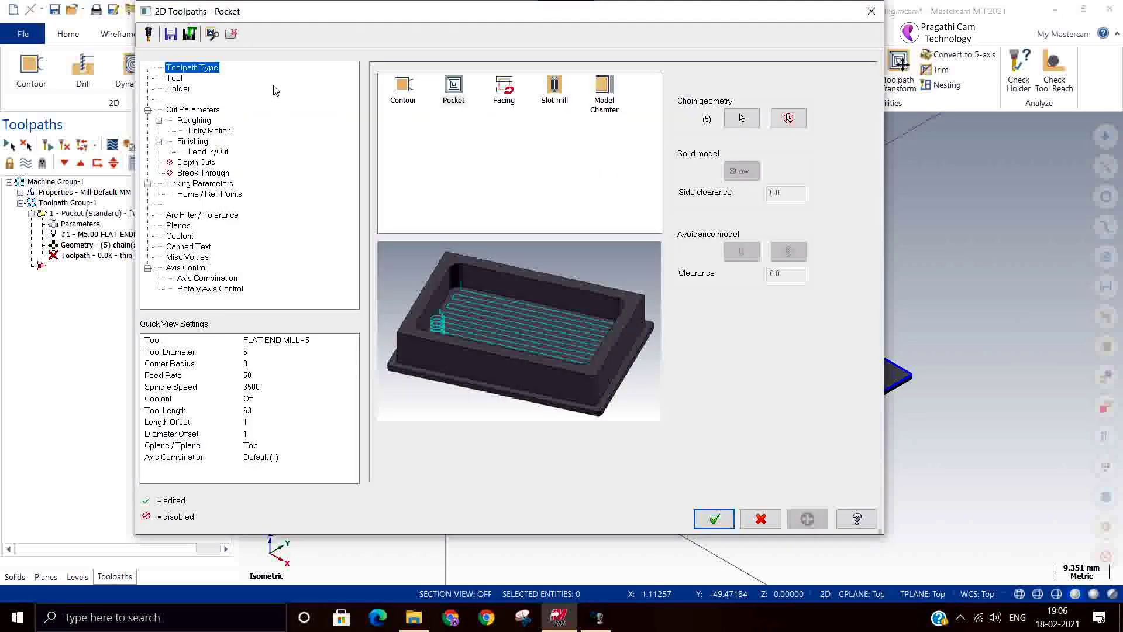
# Set the 5 mm flat end mill's feed per tooth to 0.1 and its cutting speed to 150.
pyautogui.click(175, 78)
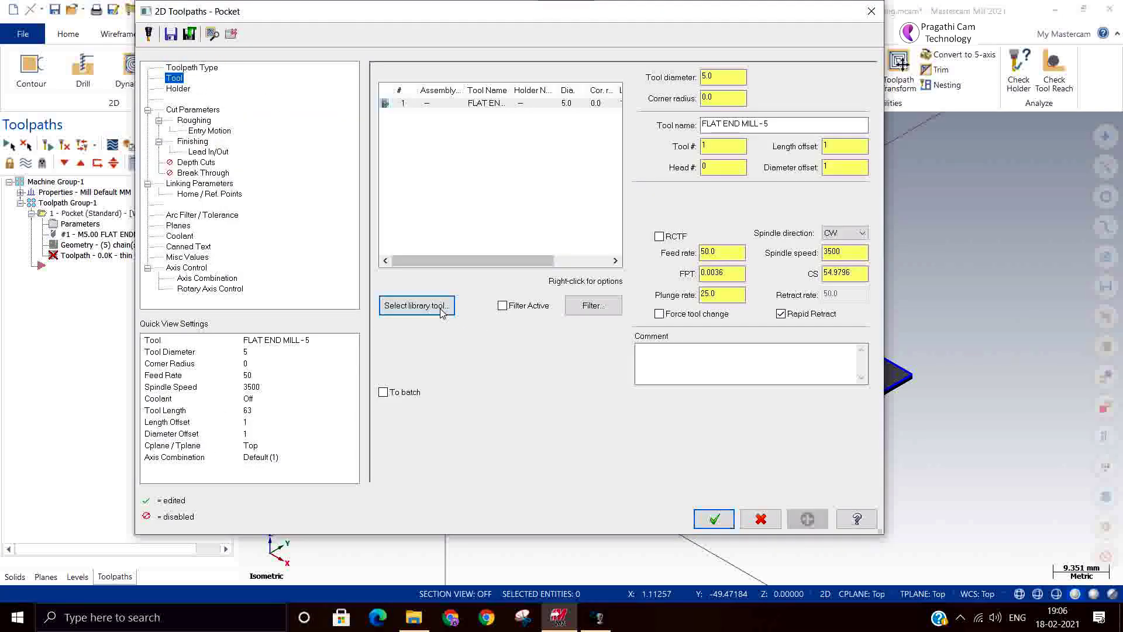
pyautogui.click(442, 312)
pyautogui.click(732, 295)
pyautogui.doubleClick(720, 273)
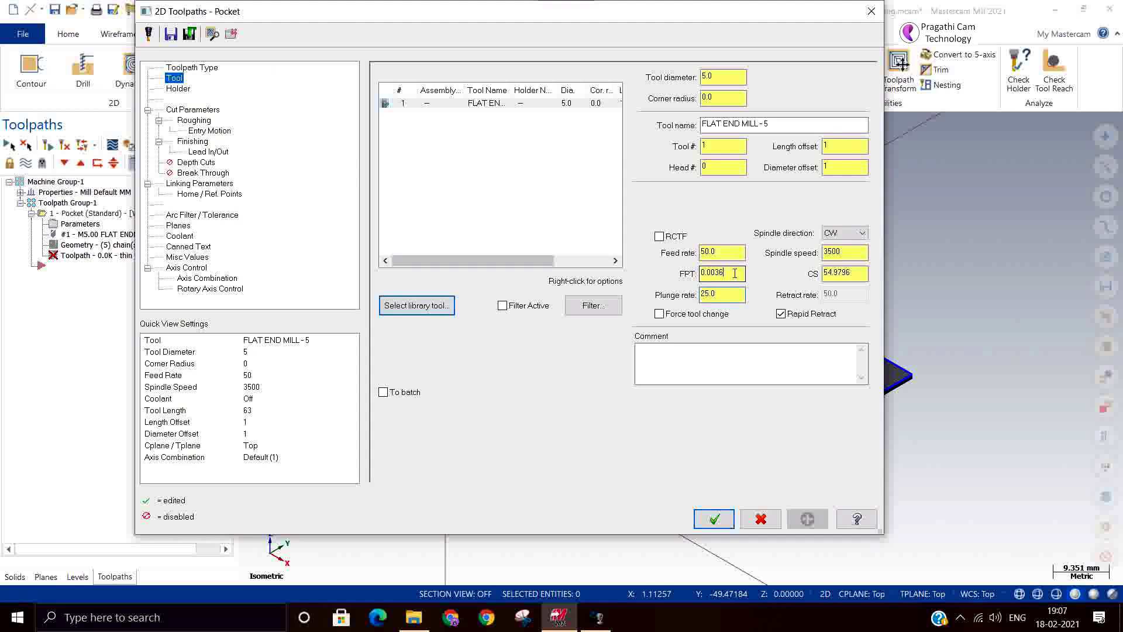
pyautogui.write('0.1')
pyautogui.press('Return')
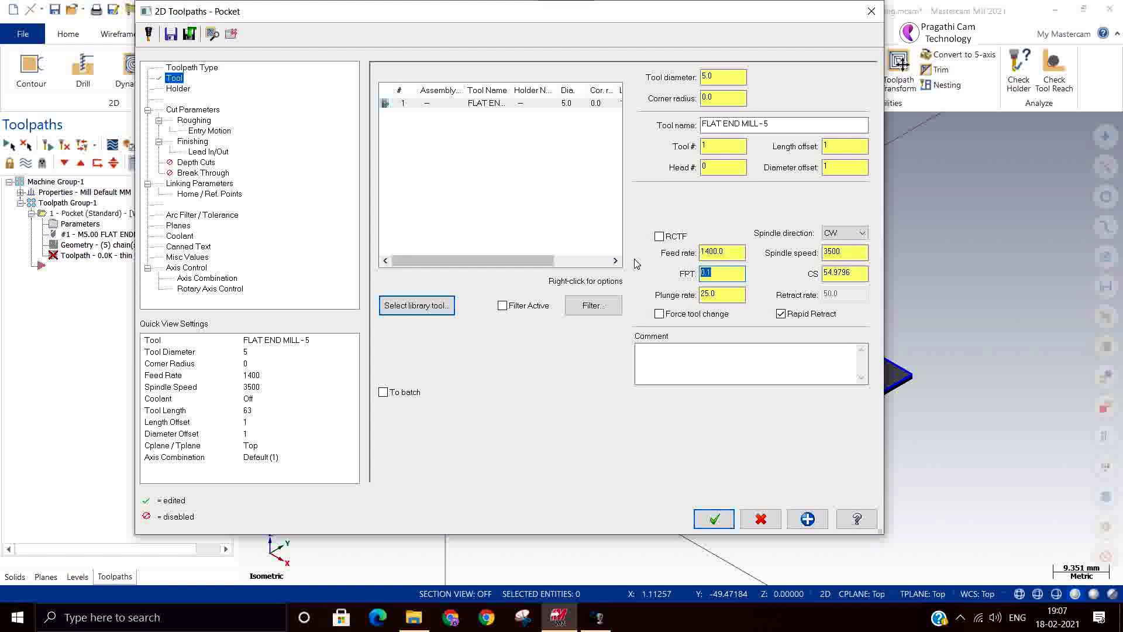
pyautogui.doubleClick(842, 272)
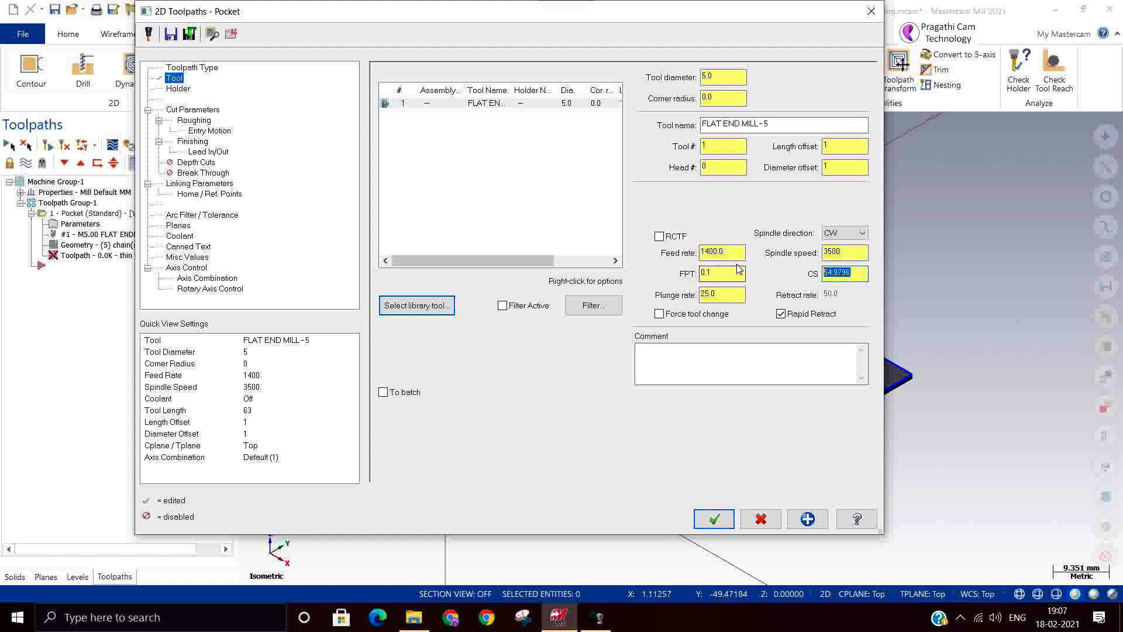
pyautogui.write('150')
pyautogui.press('Return')
pyautogui.click(865, 253)
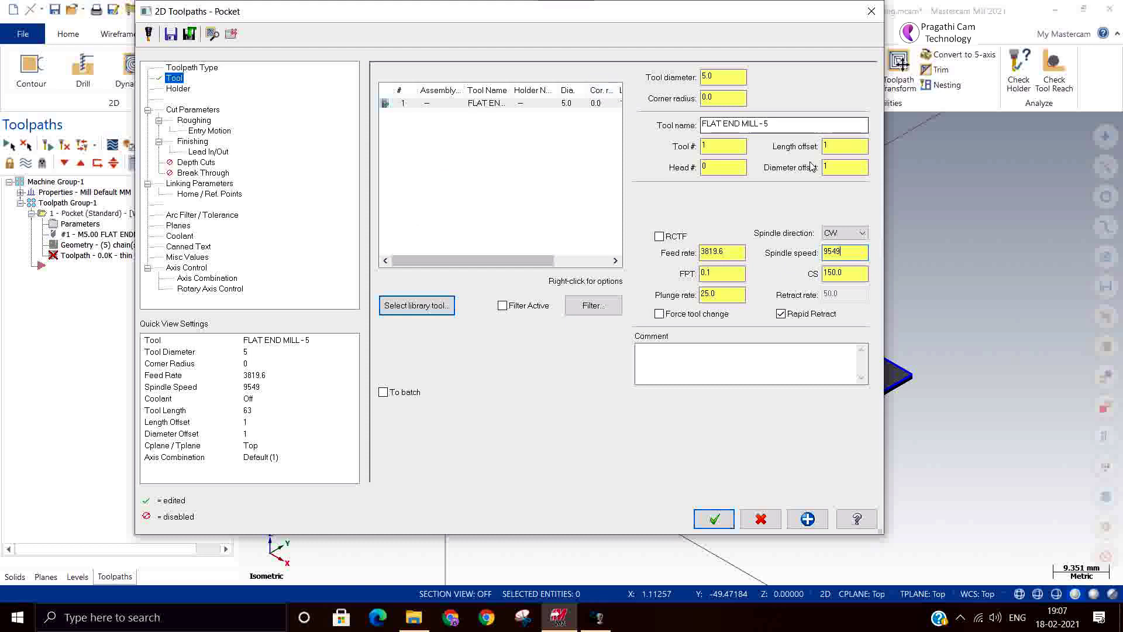
# Set the pocket's stock to leave on both walls and floors to 0.
pyautogui.click(198, 110)
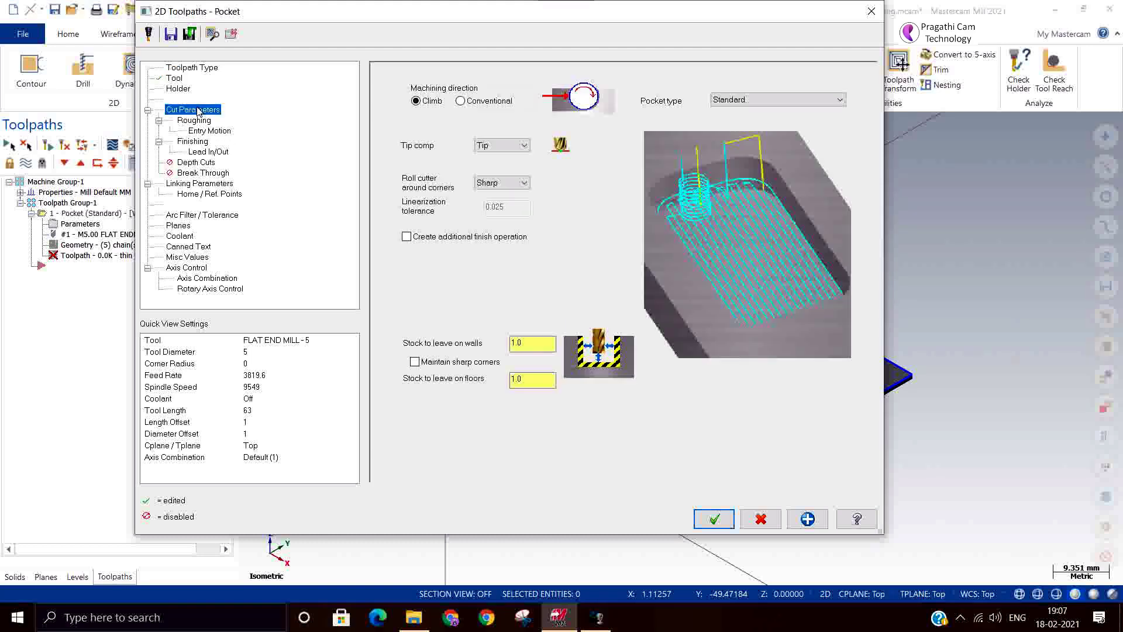
pyautogui.click(529, 343)
pyautogui.write('0')
pyautogui.press('Tab')
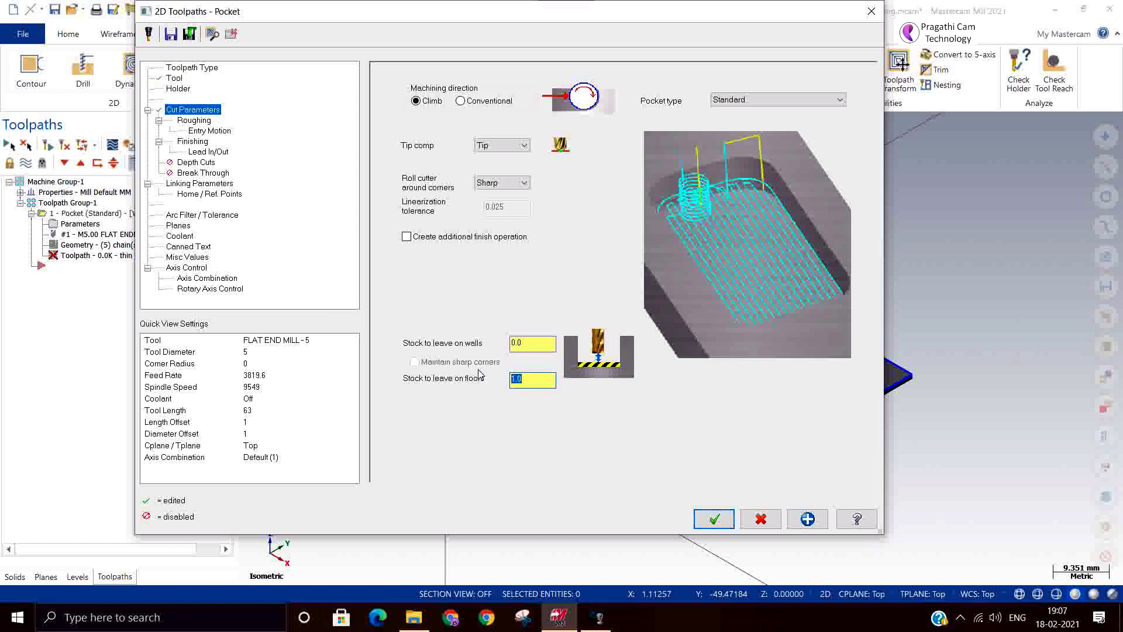
pyautogui.write('0')
# Turn off roughing for the pocket operation and generate its toolpath.
pyautogui.click(195, 121)
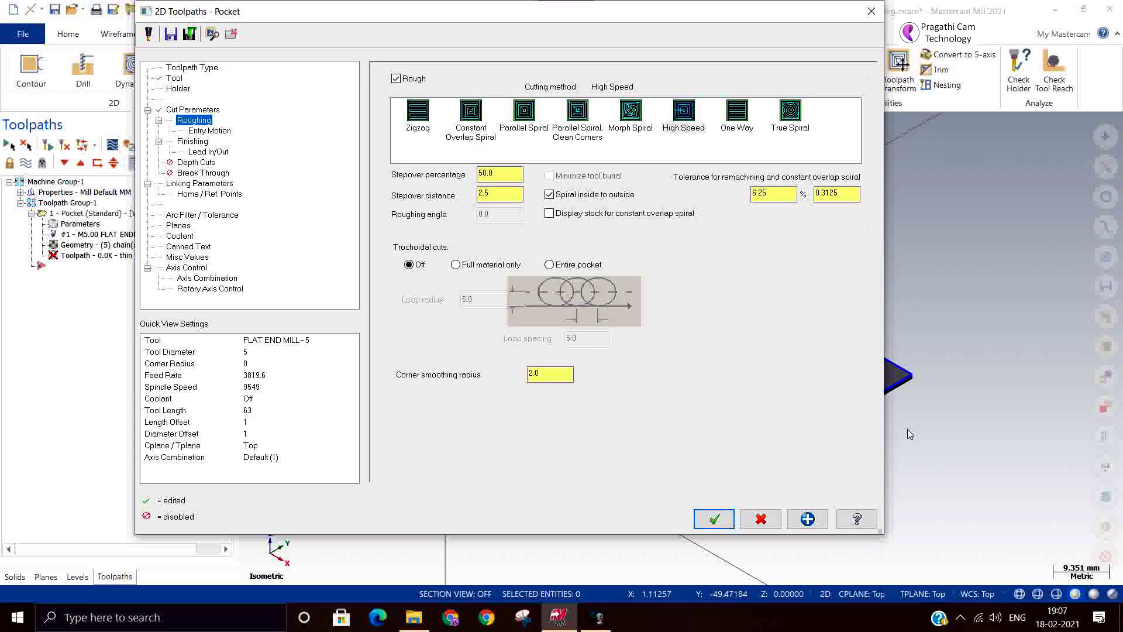
pyautogui.click(196, 132)
pyautogui.click(194, 143)
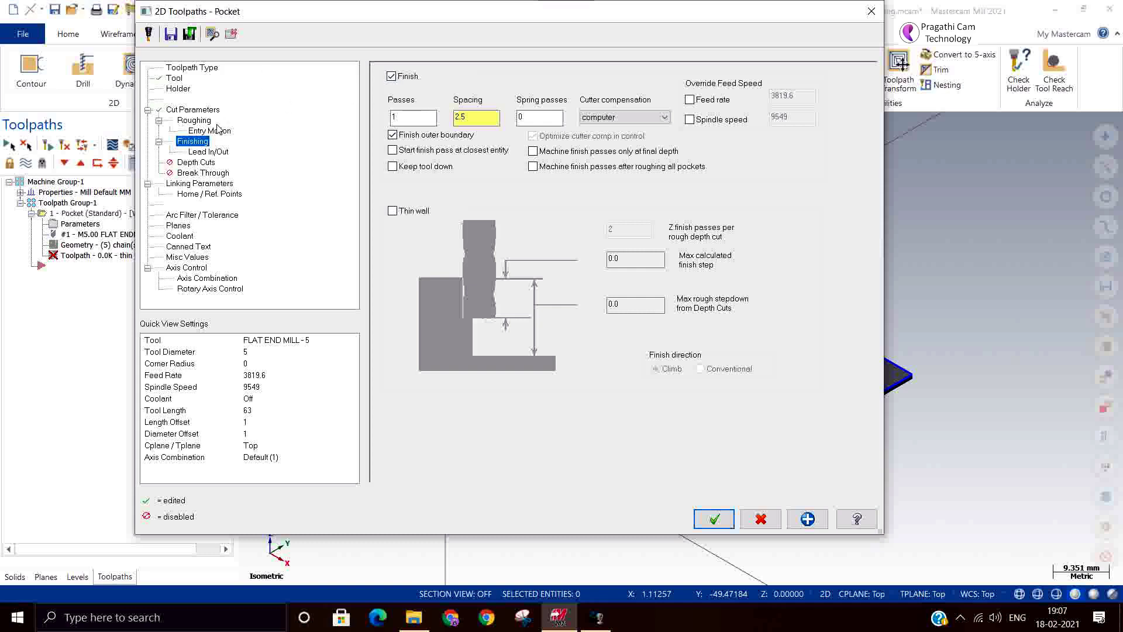
pyautogui.click(193, 121)
pyautogui.click(396, 79)
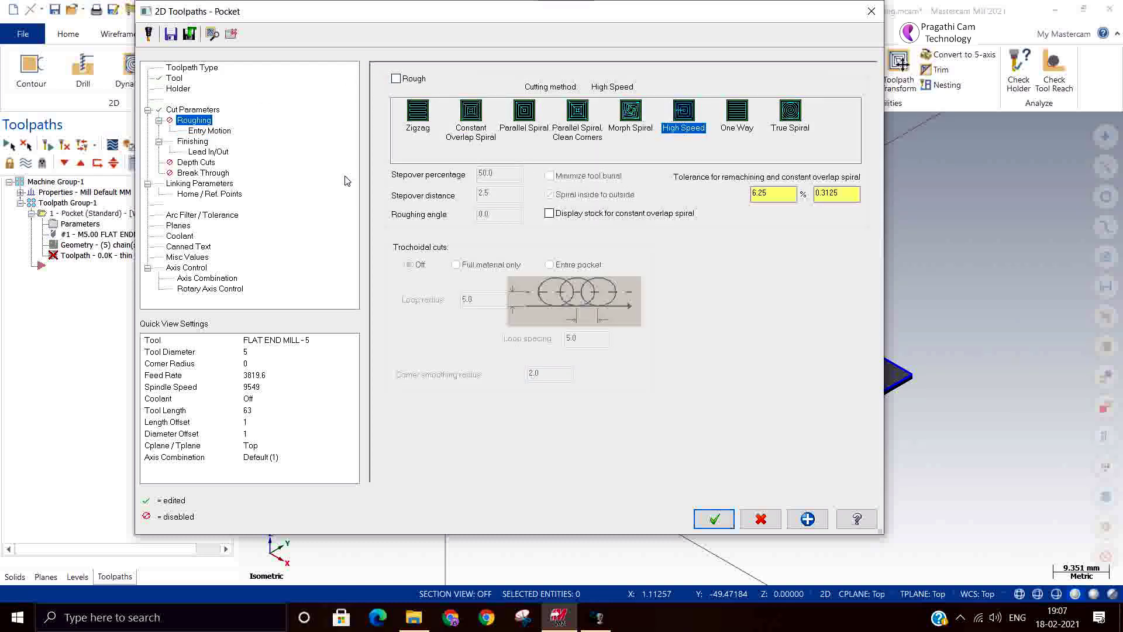
pyautogui.click(204, 143)
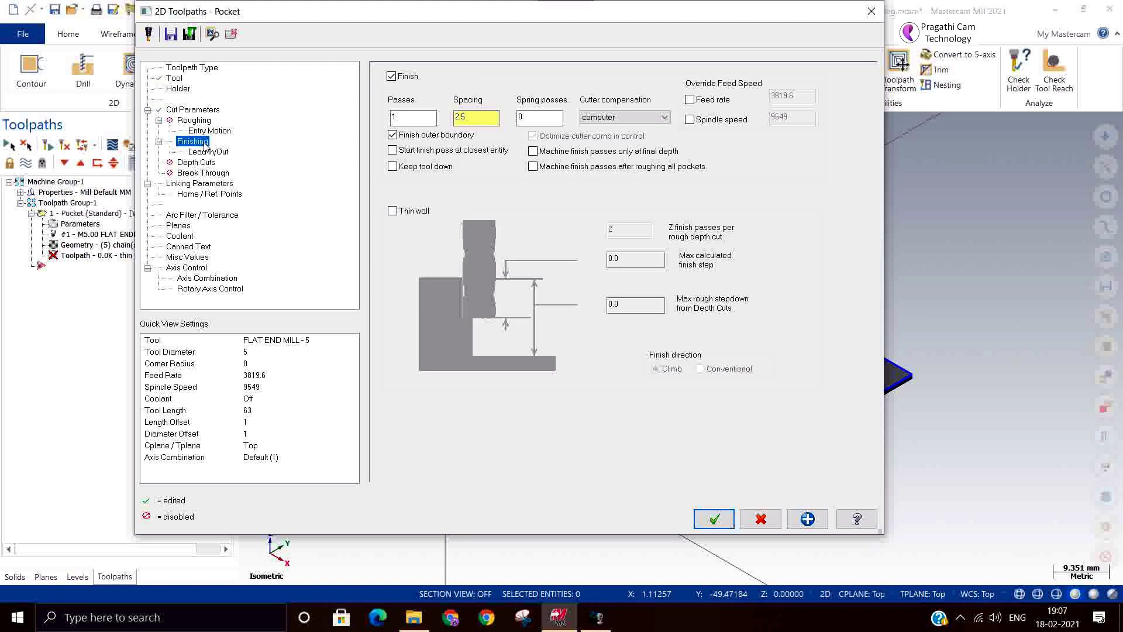
pyautogui.click(700, 518)
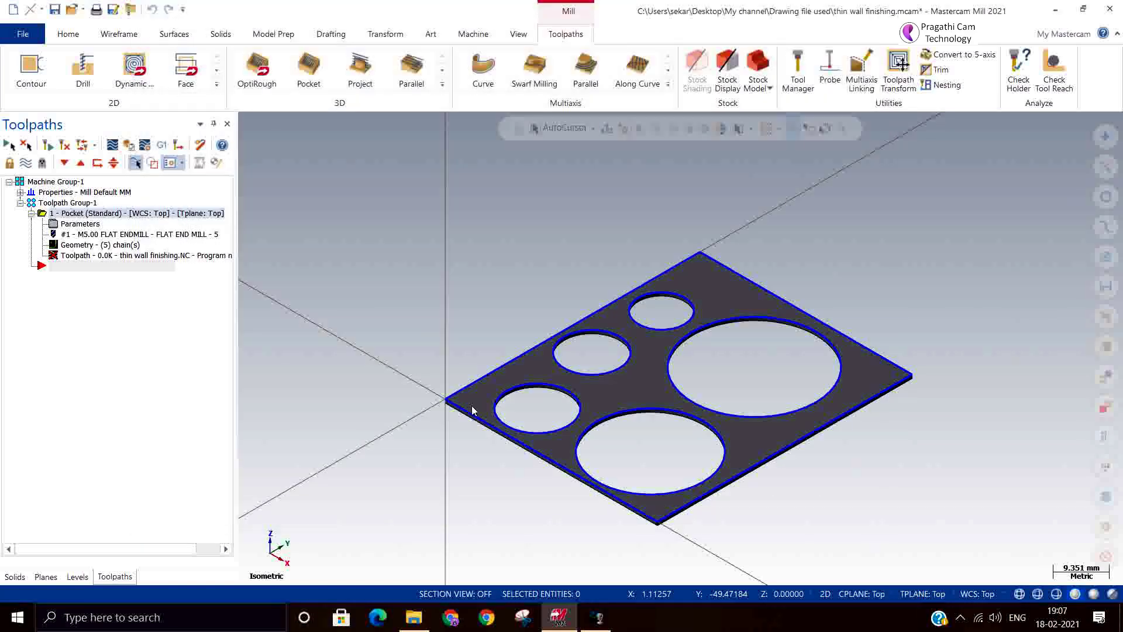
pyautogui.moveTo(609, 464); pyautogui.dragTo(713, 494, button='middle')
pyautogui.scroll(4, 661, 490)
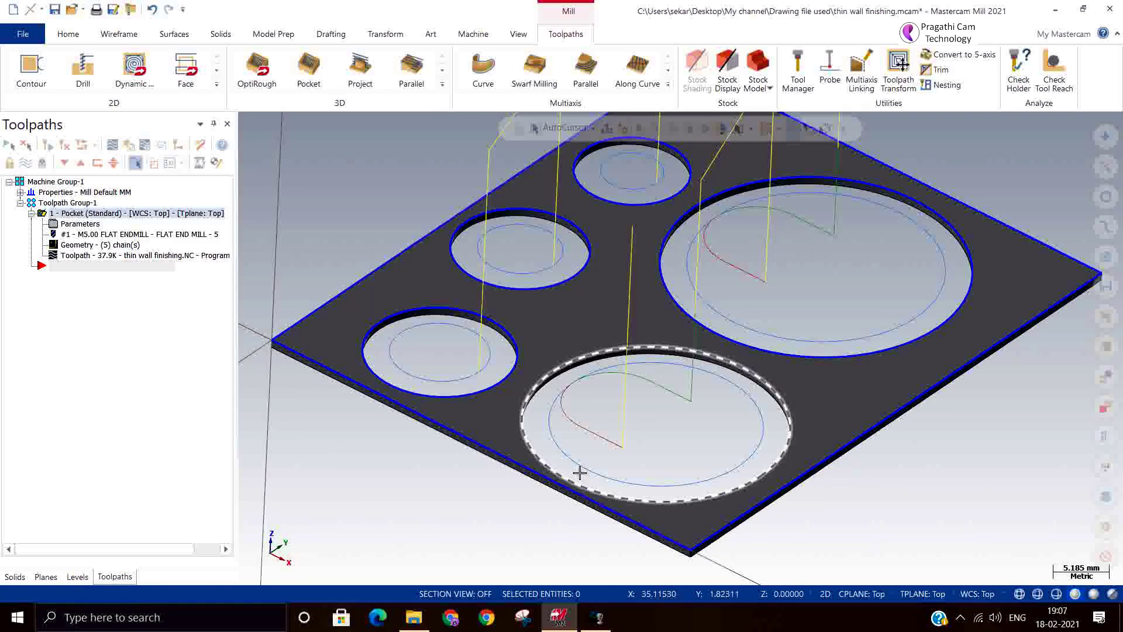
# Make the pocket operation's retract, feed plane and depth absolute, and set the depth to -1.
pyautogui.click(78, 226)
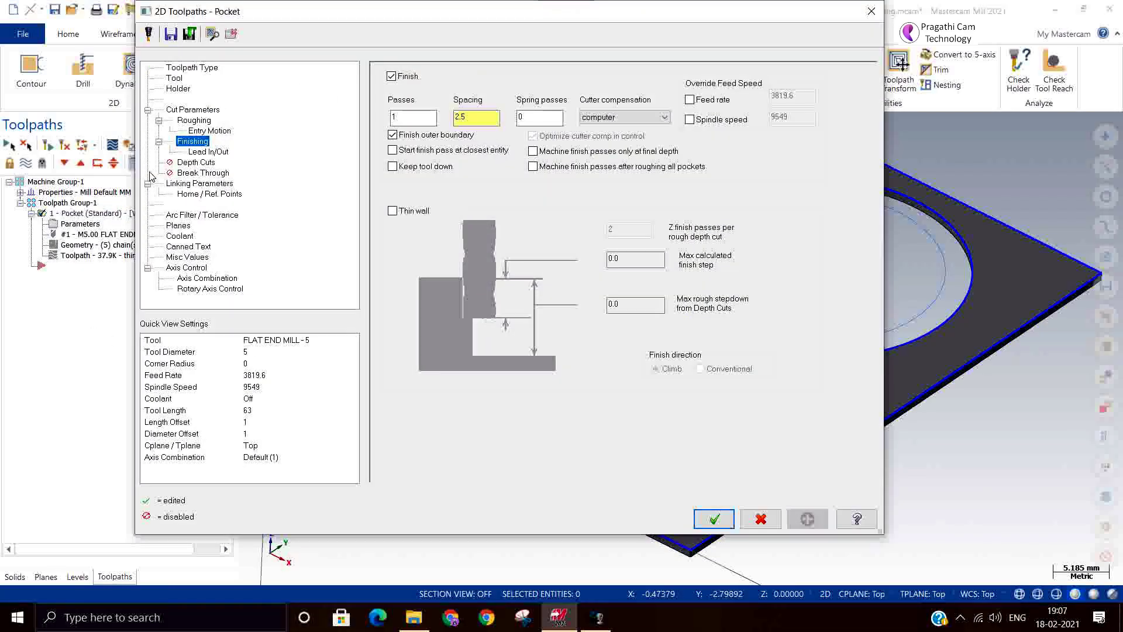
pyautogui.click(210, 175)
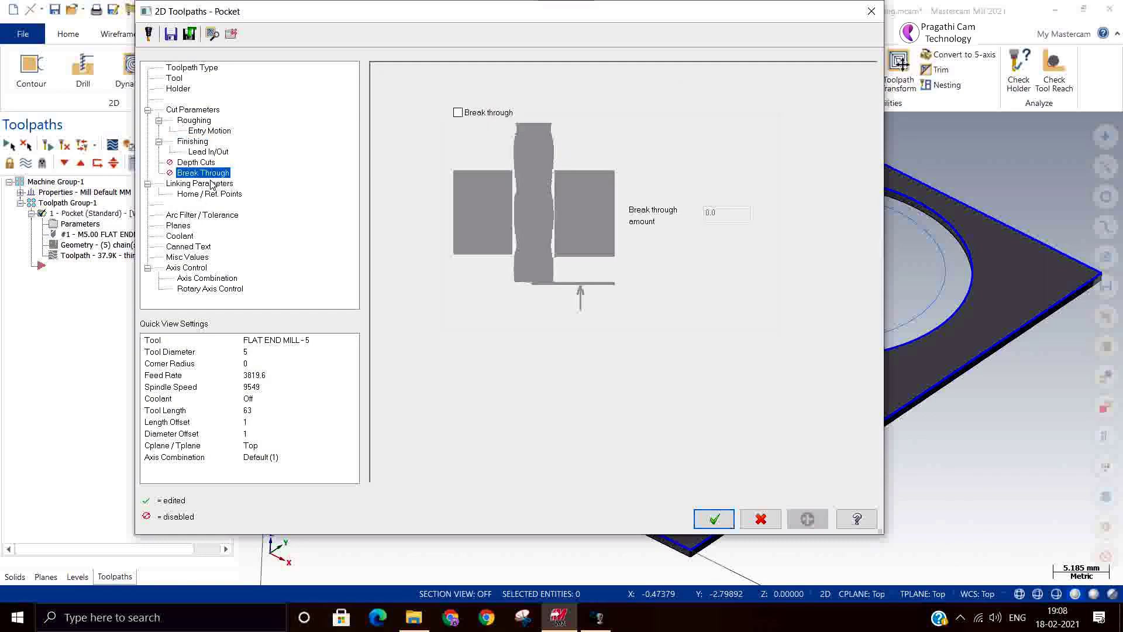
pyautogui.click(211, 184)
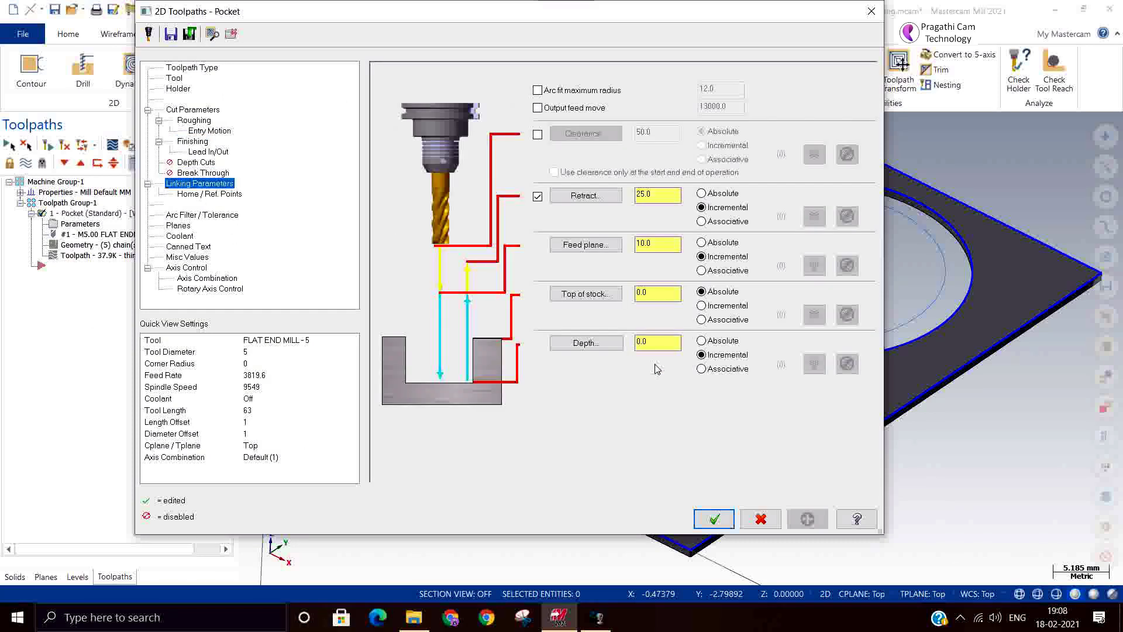
pyautogui.click(702, 341)
pyautogui.click(713, 242)
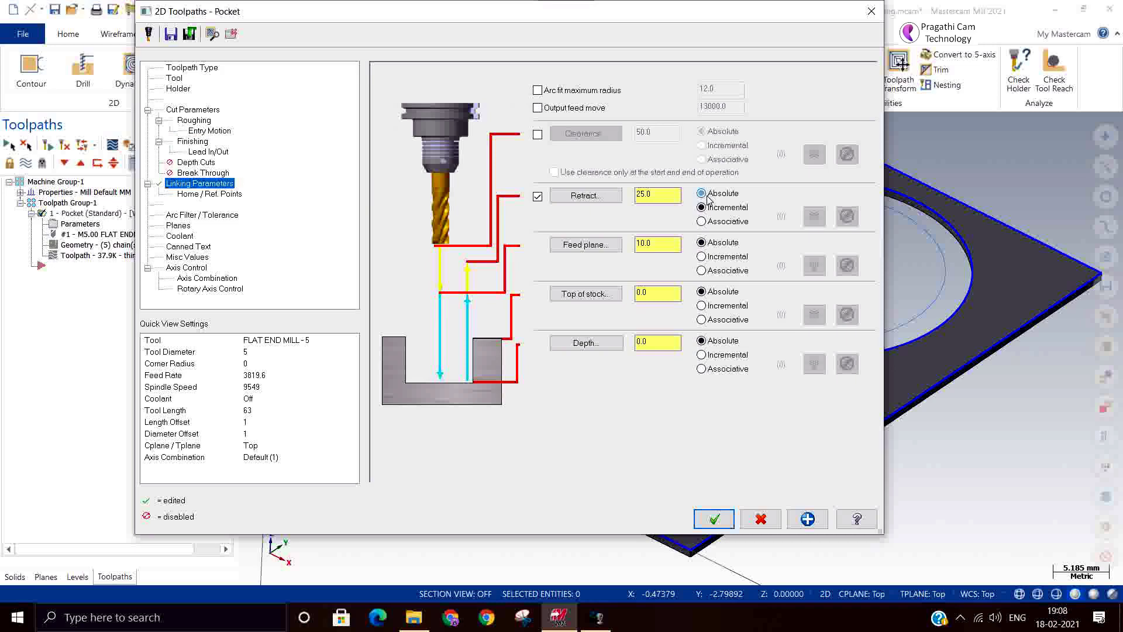
pyautogui.click(708, 197)
pyautogui.click(592, 344)
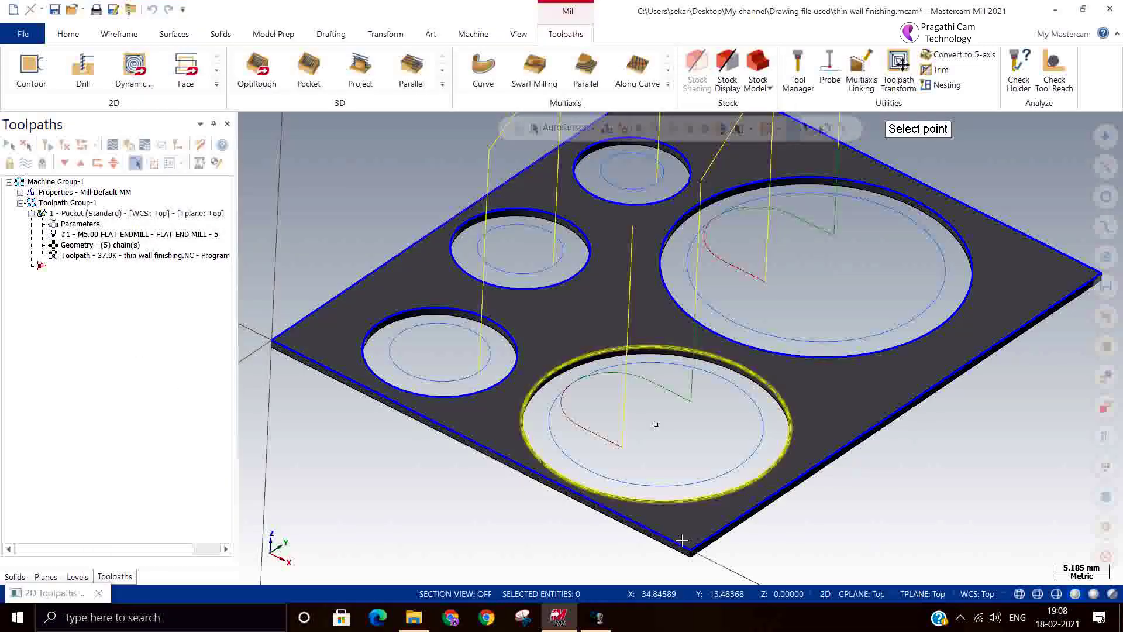
pyautogui.click(691, 554)
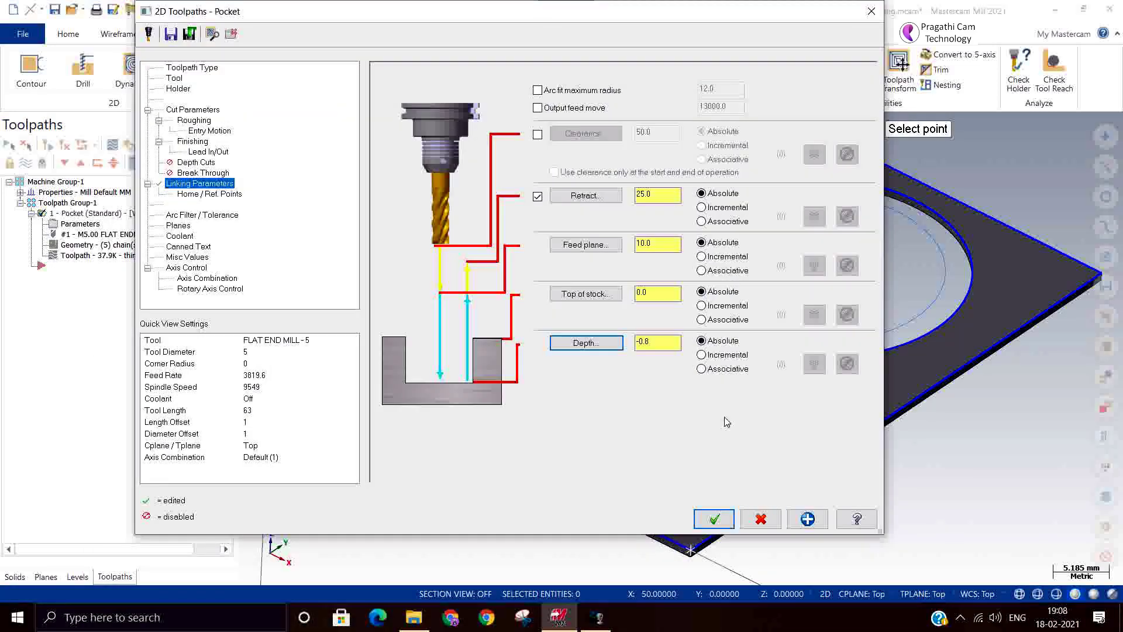
pyautogui.click(660, 347)
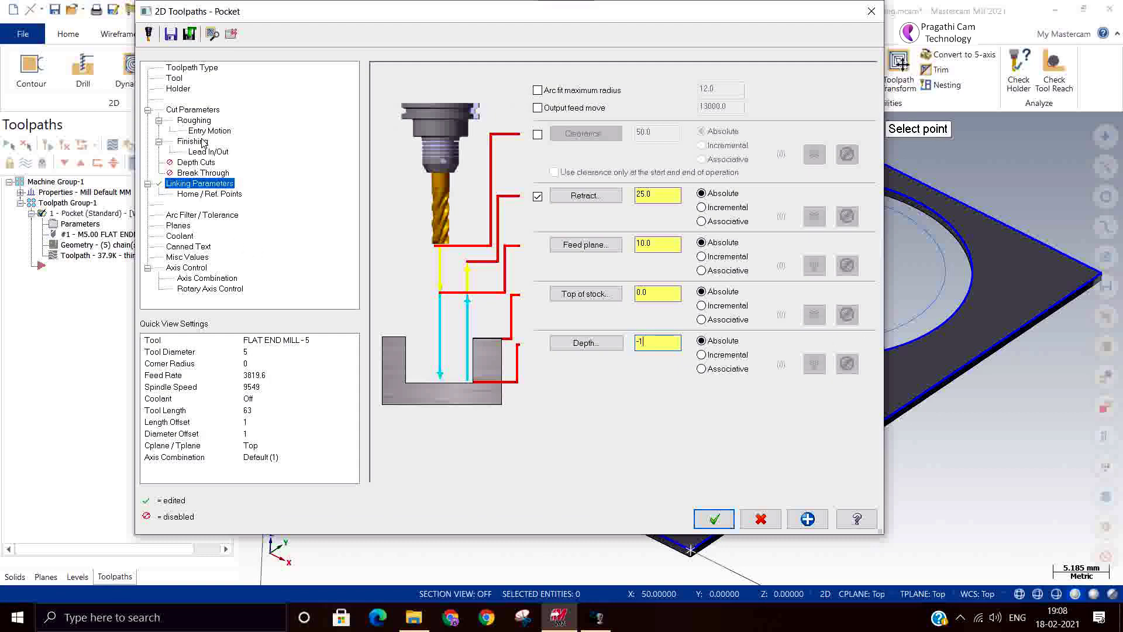
# Enable depth cuts with a maximum rough step of 0.5 and regenerate the pocket toolpath.
pyautogui.click(196, 162)
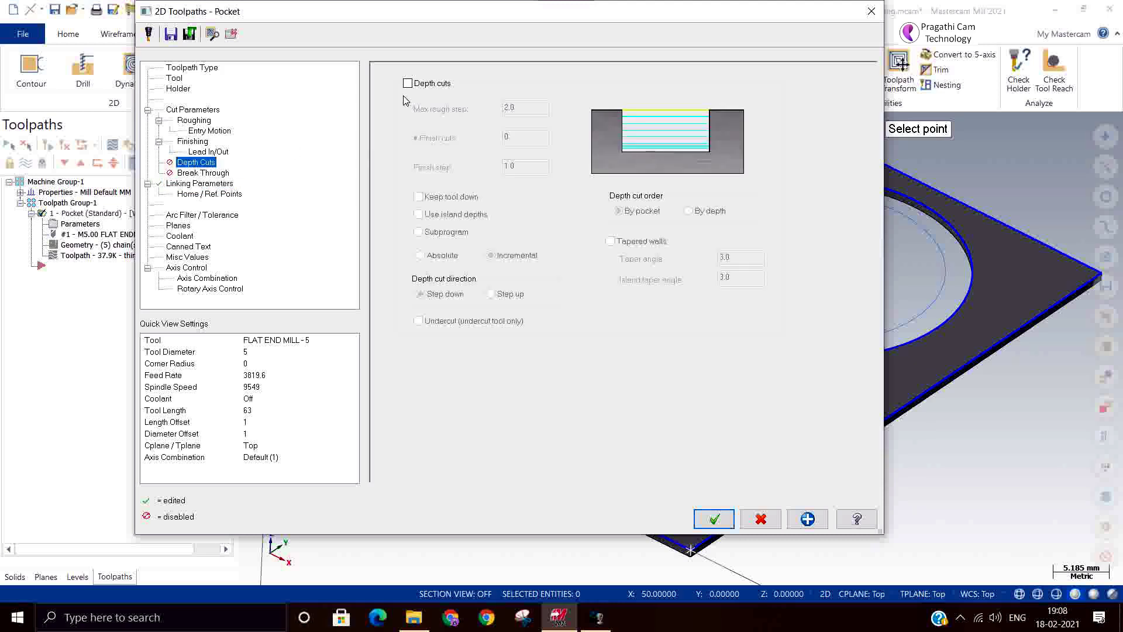
pyautogui.click(408, 84)
pyautogui.press('Tab')
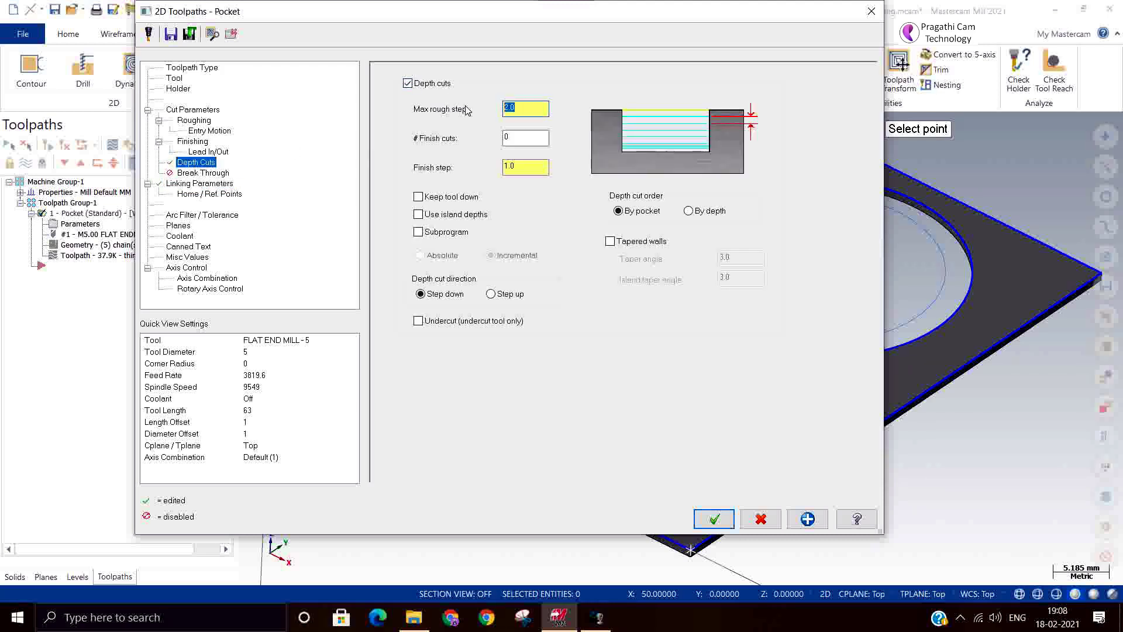
pyautogui.write('0.5')
pyautogui.click(714, 519)
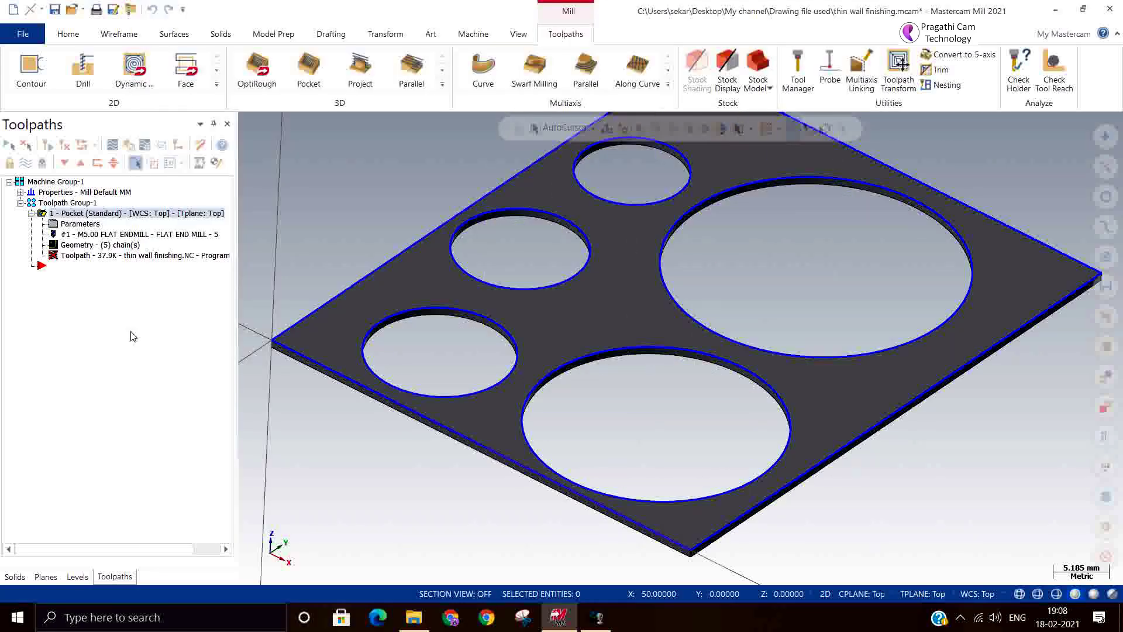
pyautogui.click(66, 149)
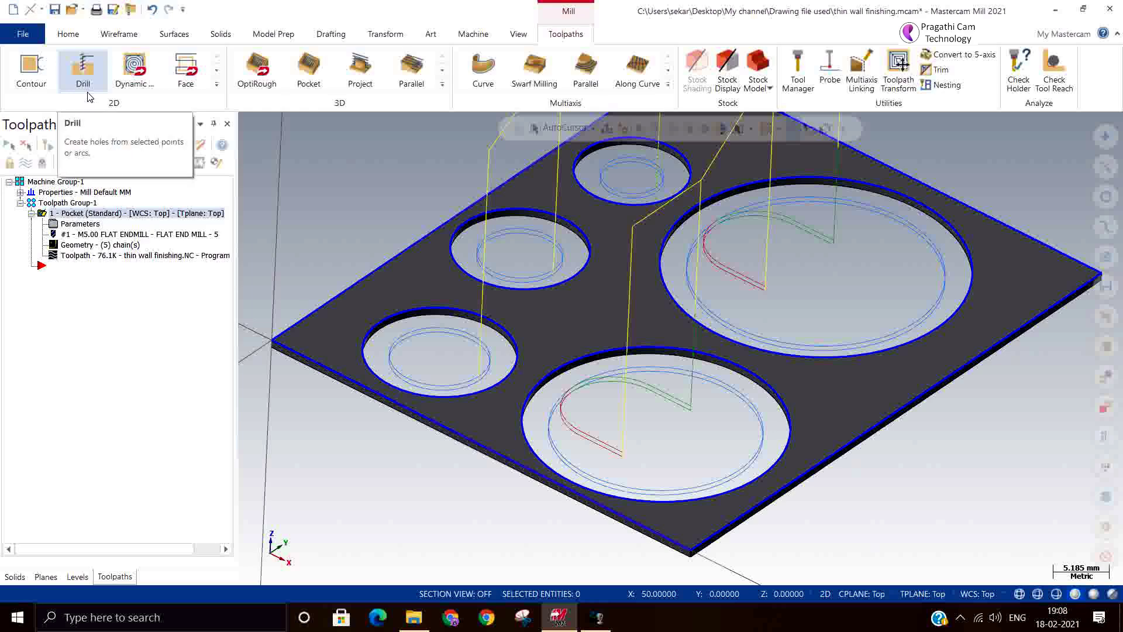
# Turn on roughing for the pocket operation with the Constant Overlap Spiral cutting method and regenerate the toolpath.
pyautogui.click(82, 225)
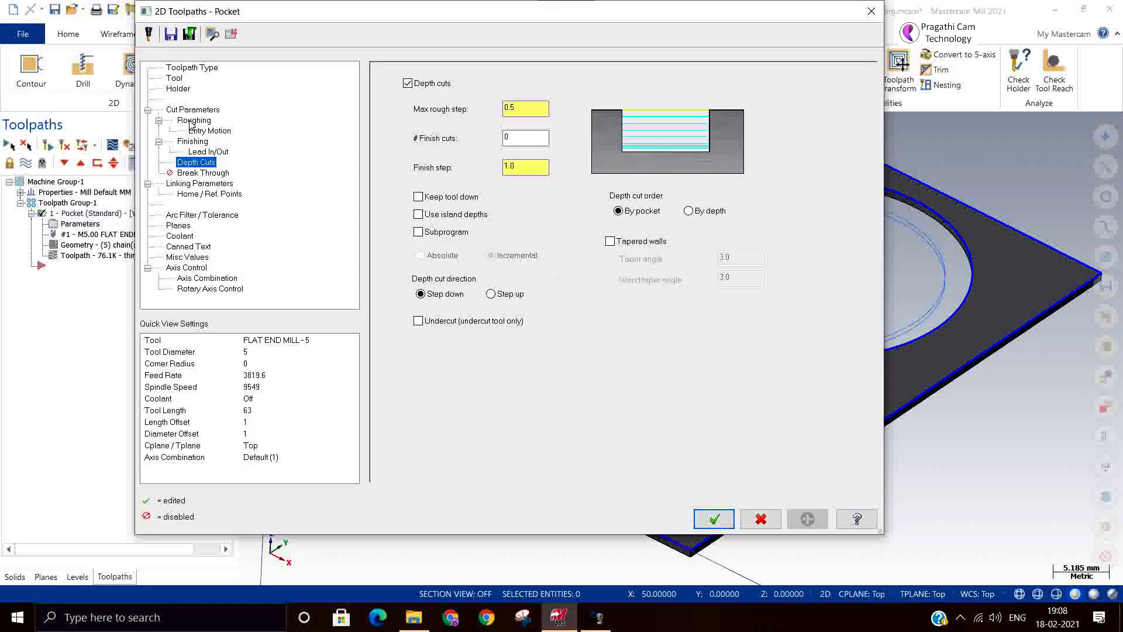
pyautogui.click(192, 120)
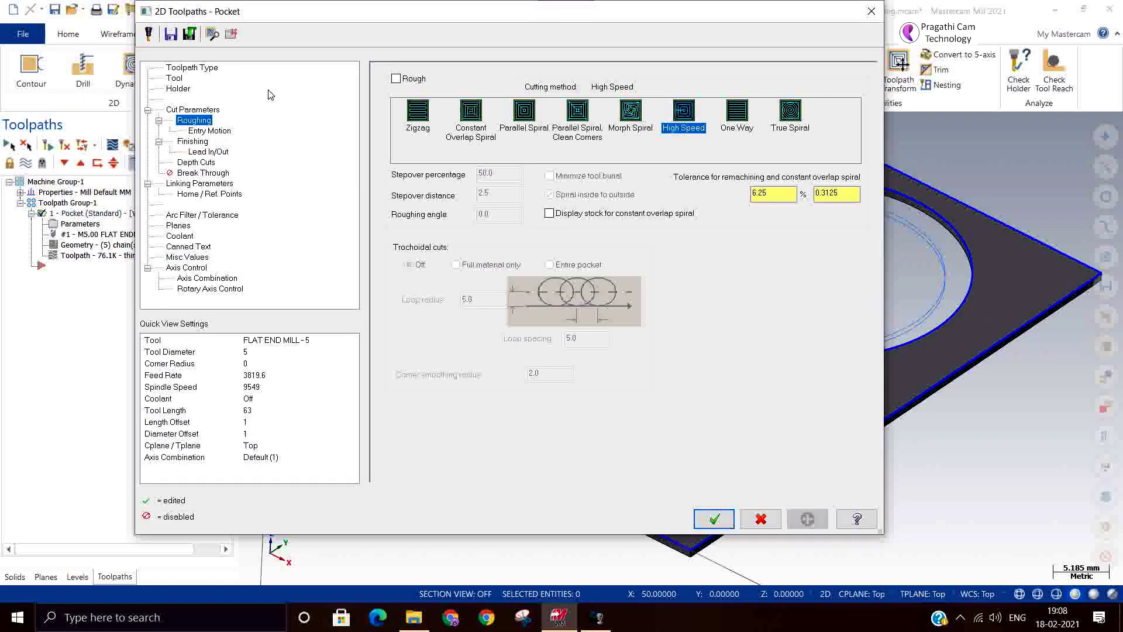
pyautogui.click(396, 79)
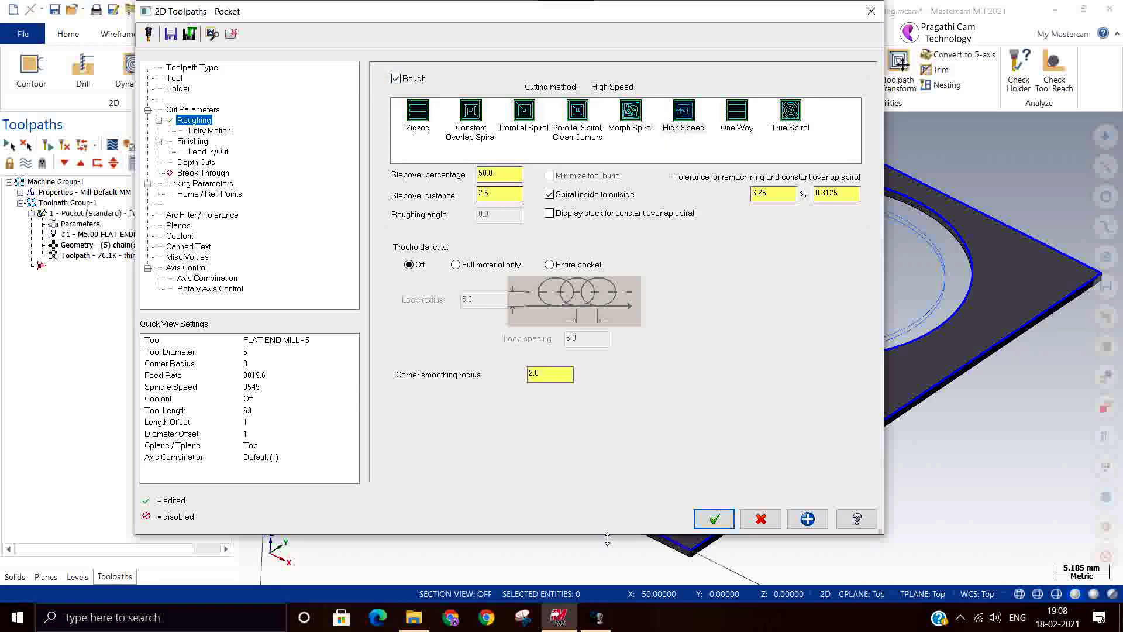
pyautogui.click(474, 125)
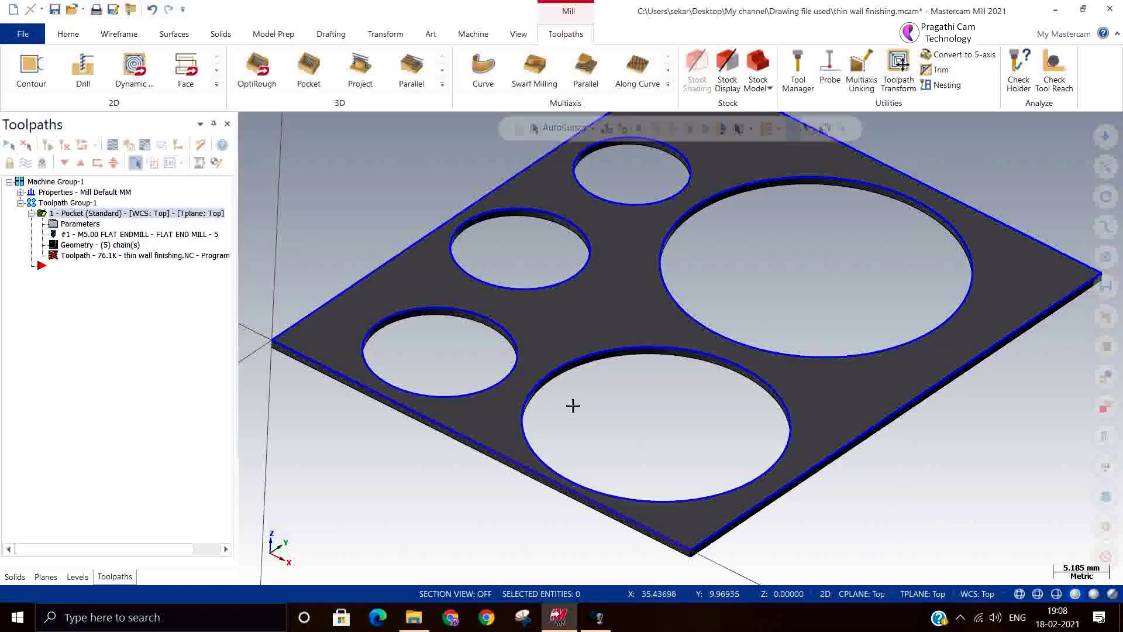
pyautogui.click(714, 519)
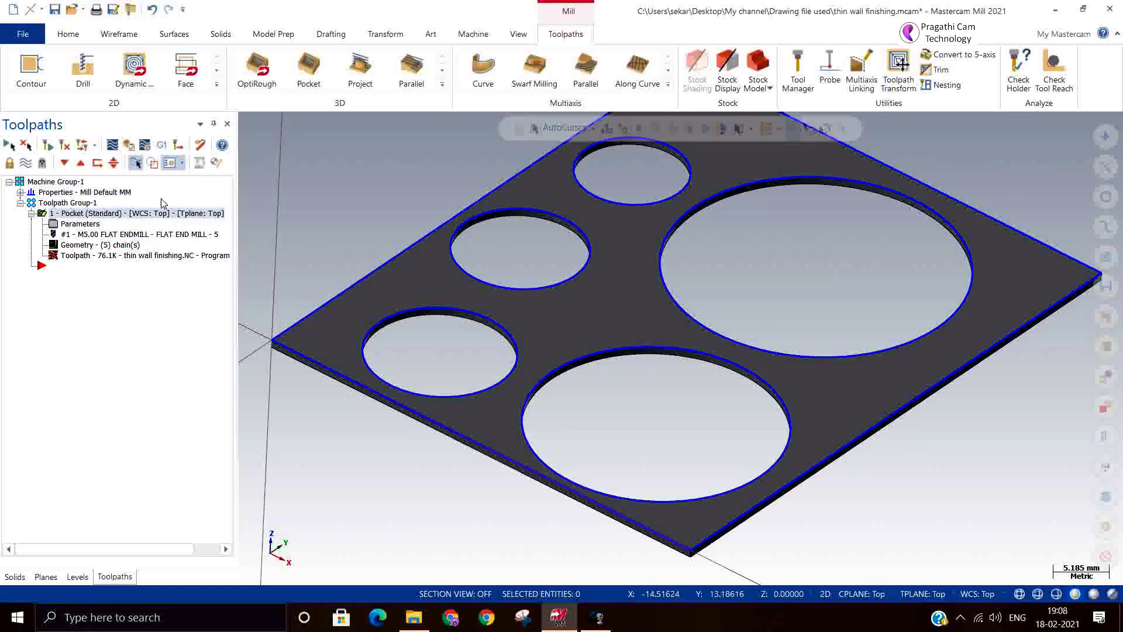
pyautogui.click(69, 144)
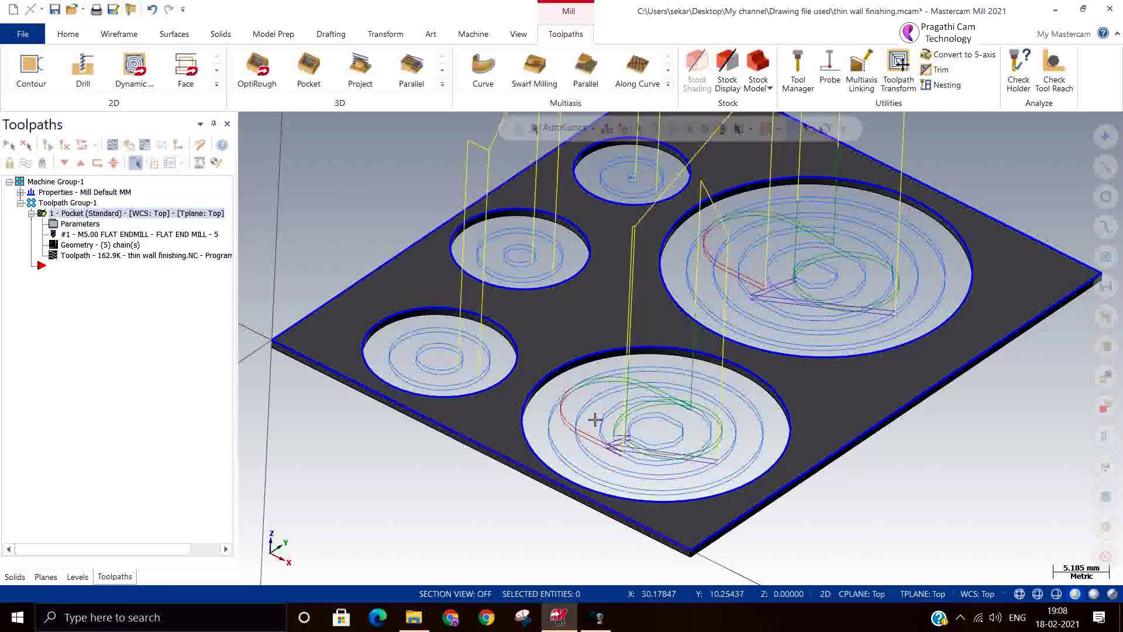
# Set the pocket's finishing to 2 passes with 0.2 spacing and regenerate the toolpath.
pyautogui.rightClick(384, 221)
pyautogui.click(449, 302)
pyautogui.rightClick(940, 394)
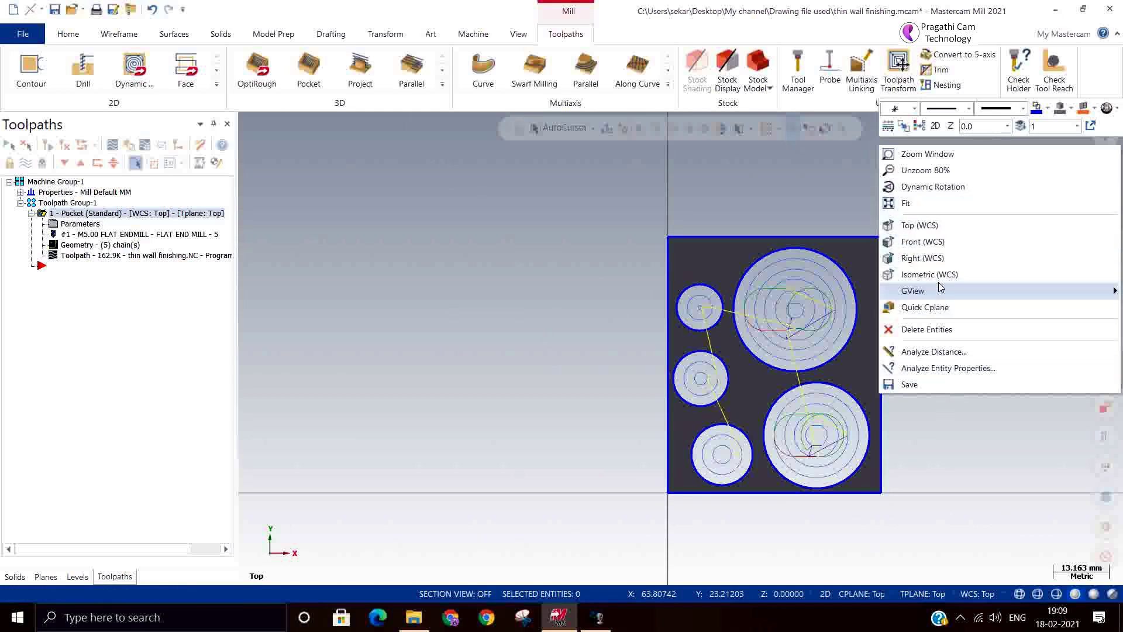
pyautogui.press('Escape')
pyautogui.hotkey('alt', '7')
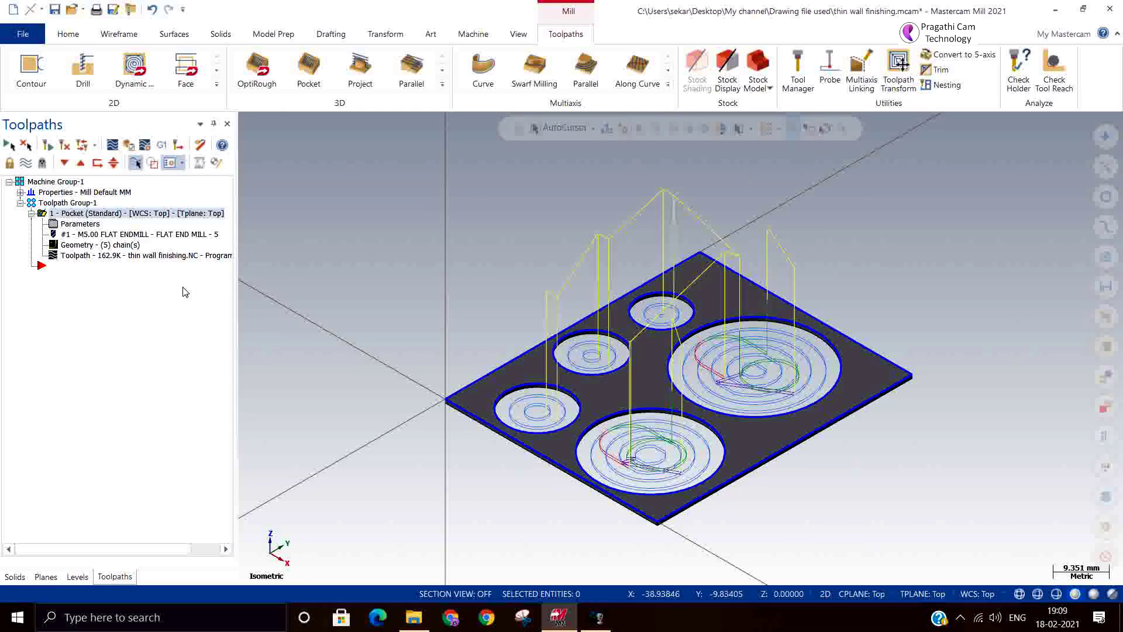
pyautogui.click(80, 224)
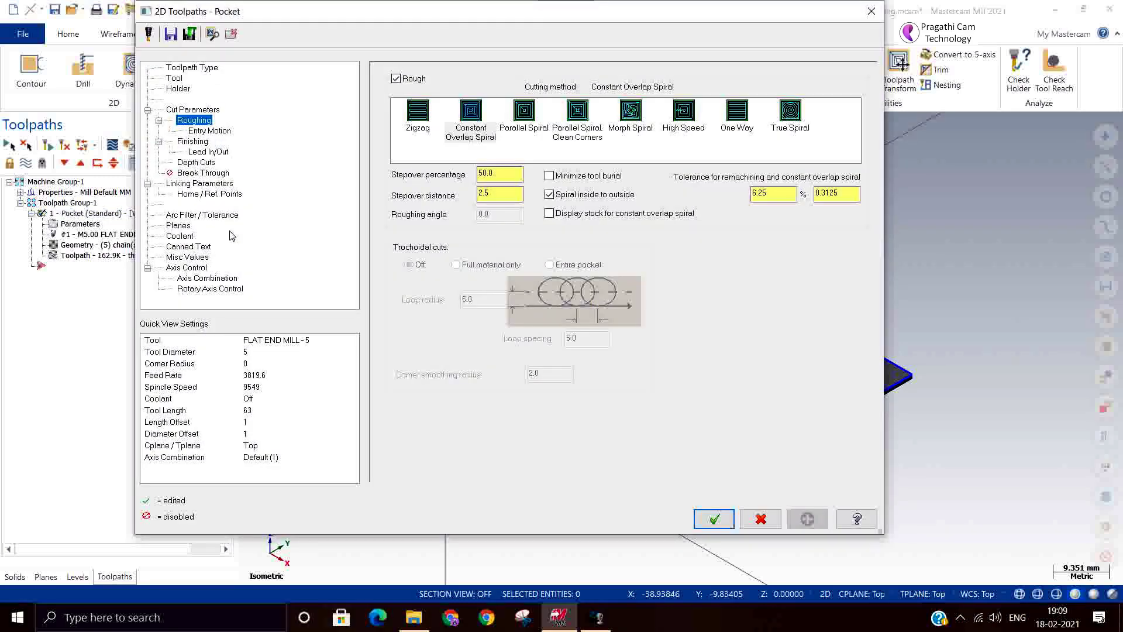
pyautogui.click(194, 142)
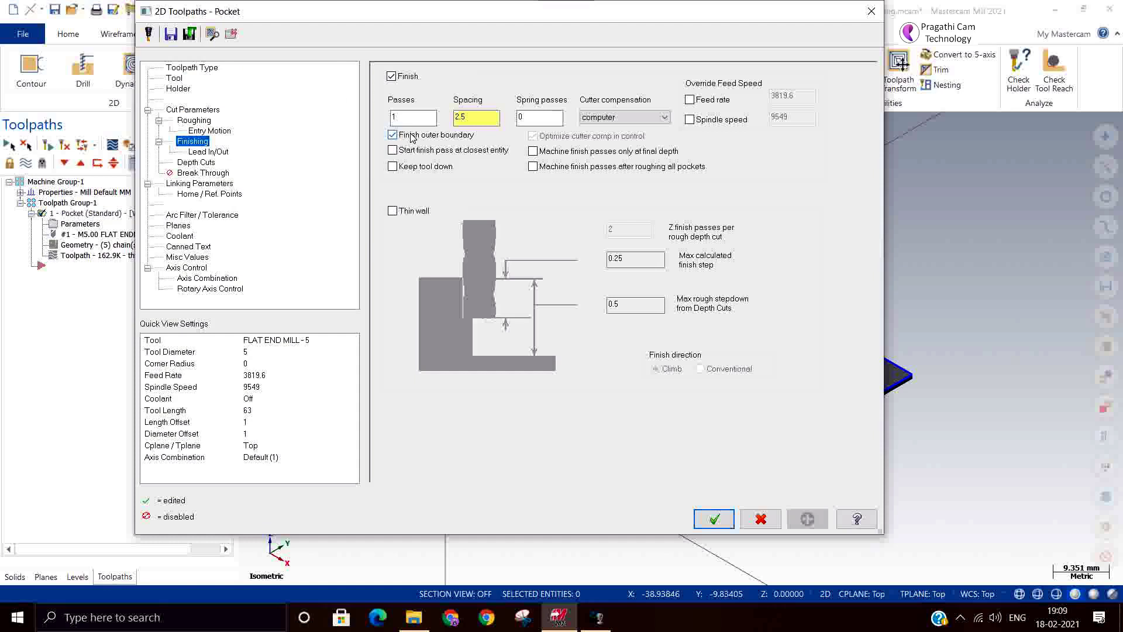
pyautogui.click(413, 114)
pyautogui.doubleClick(403, 114)
pyautogui.press('Tab')
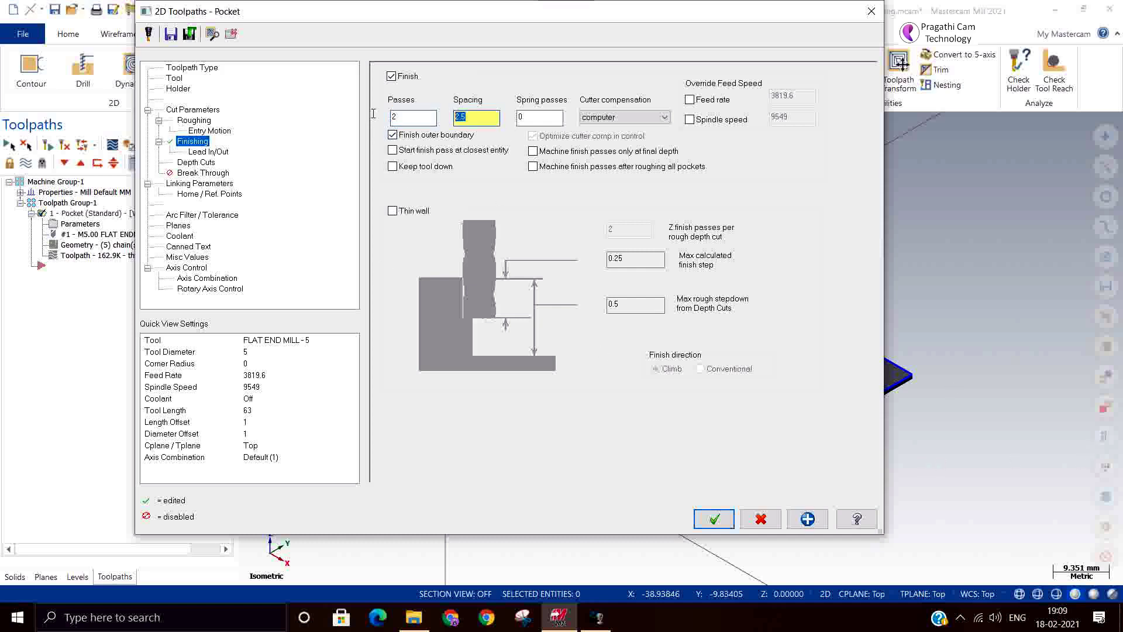
pyautogui.write('0.2')
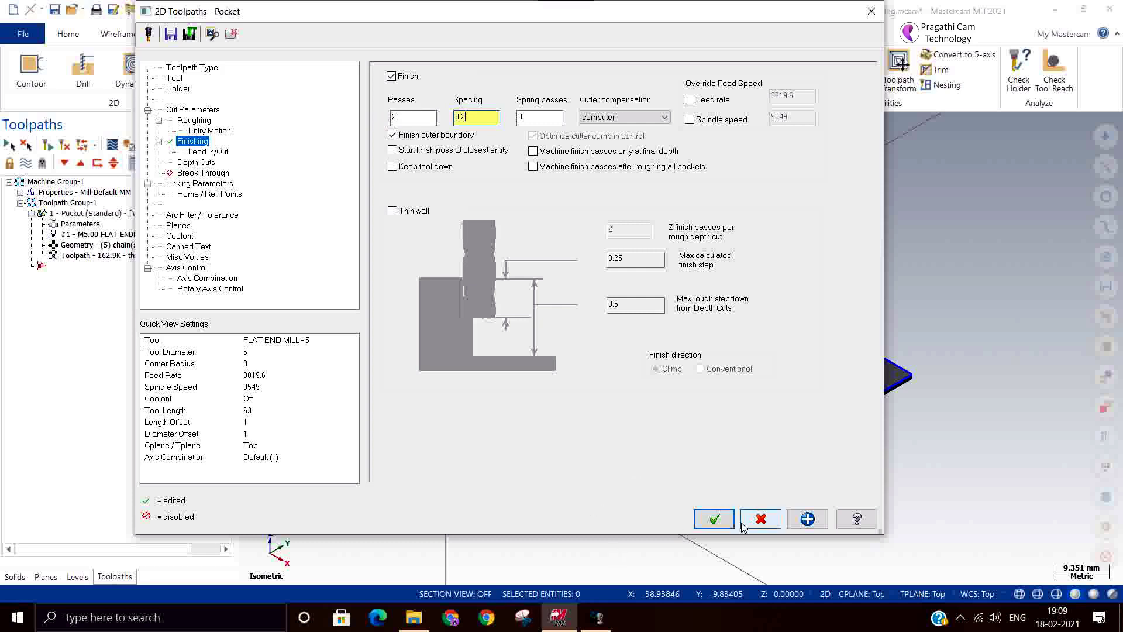
pyautogui.click(709, 520)
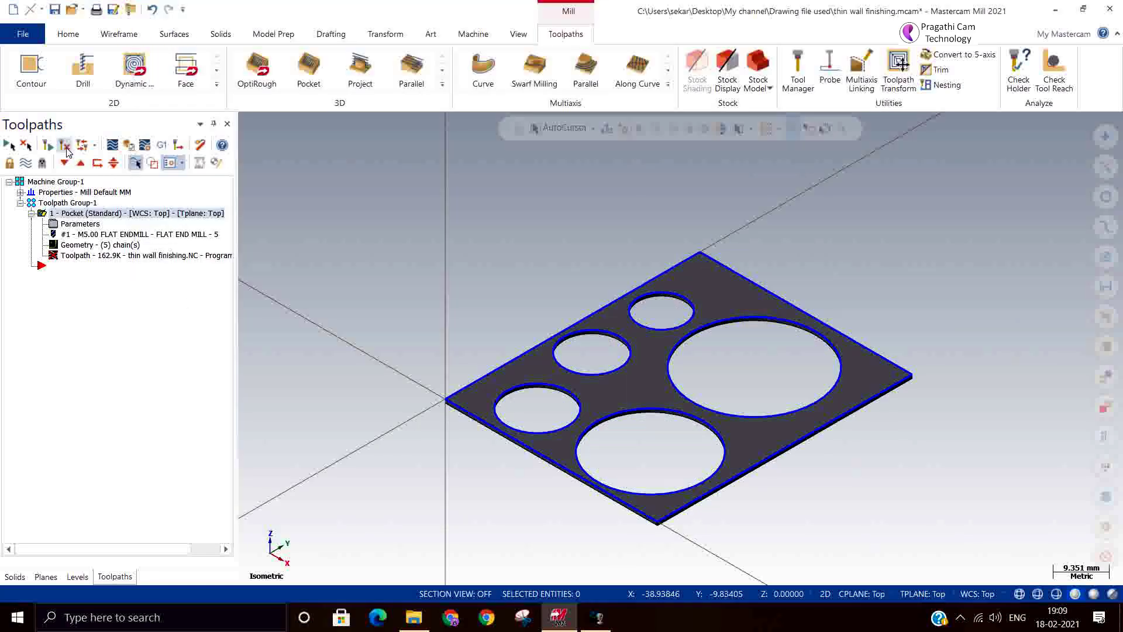
pyautogui.click(63, 146)
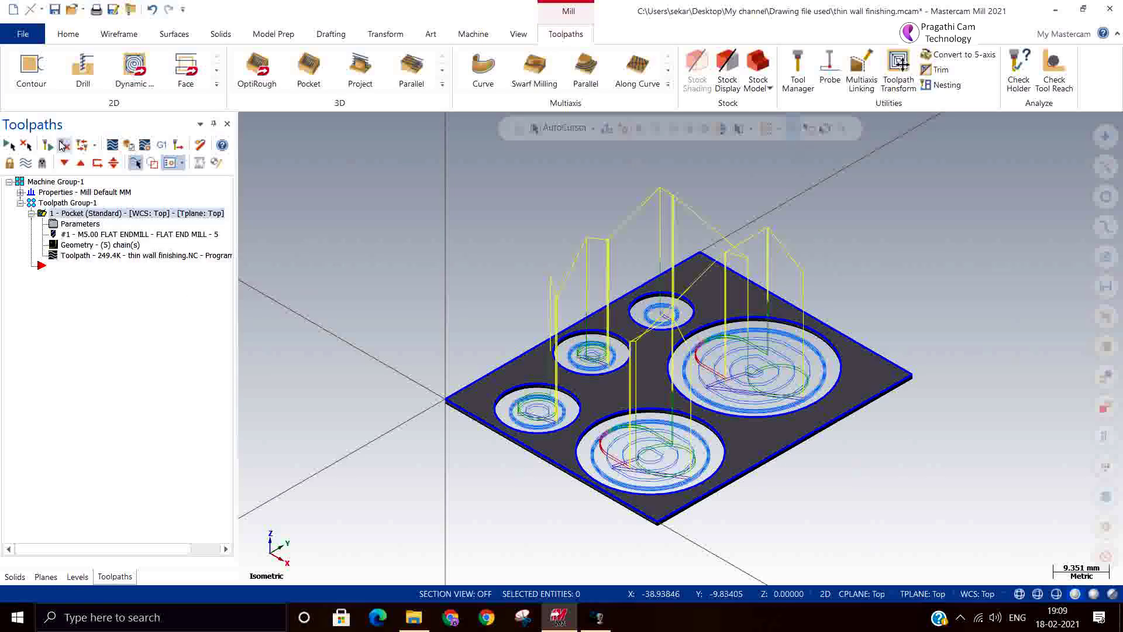
# Examine the spacing of the finish passes inside the holes up close, from the isometric and top views.
pyautogui.scroll(1, 665, 530)
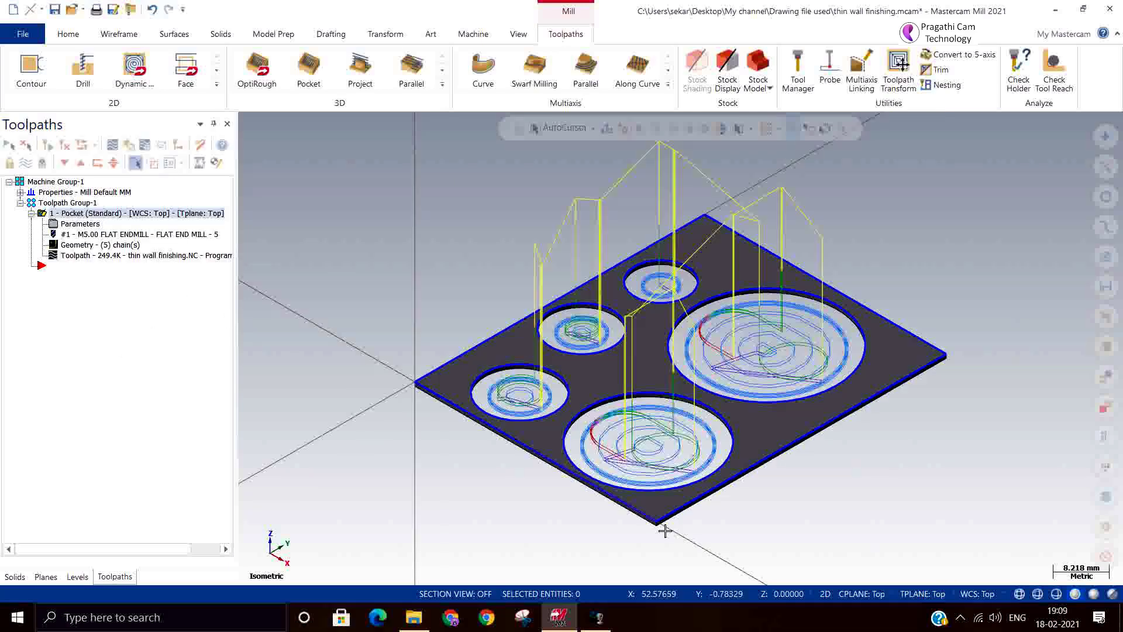
pyautogui.scroll(10, 550, 447)
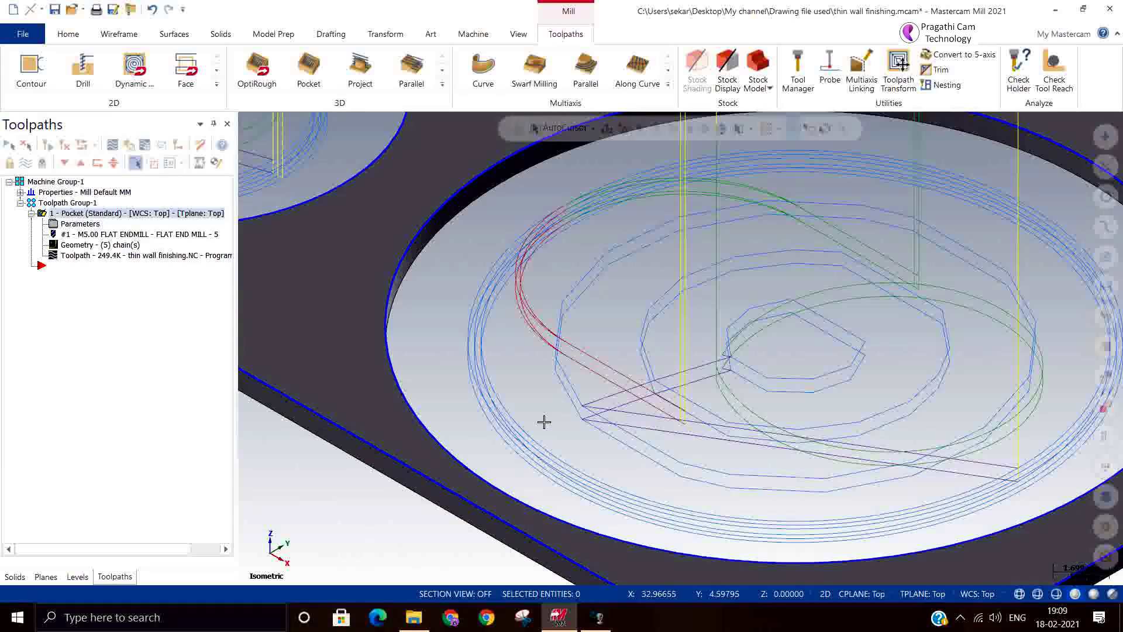
pyautogui.scroll(2, 544, 422)
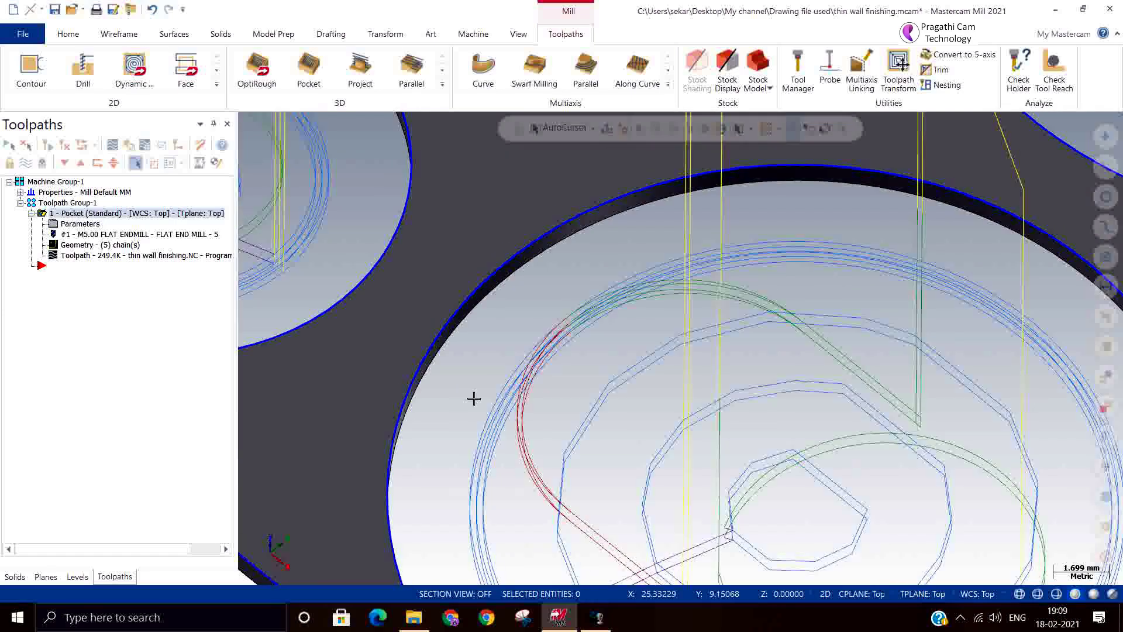
pyautogui.rightClick(377, 231)
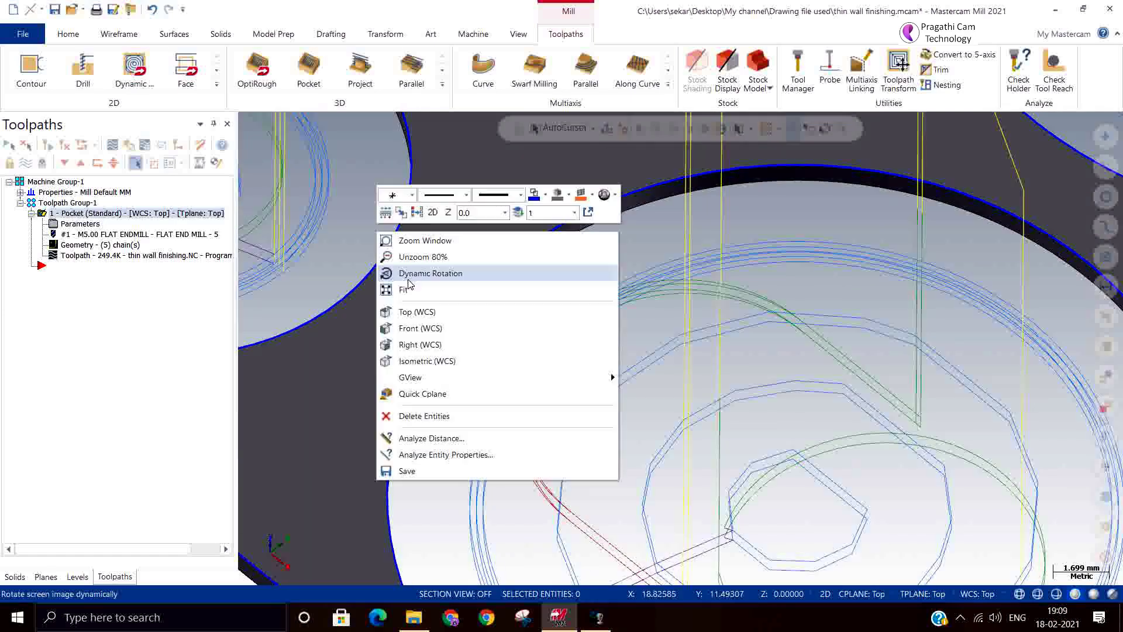
pyautogui.click(426, 311)
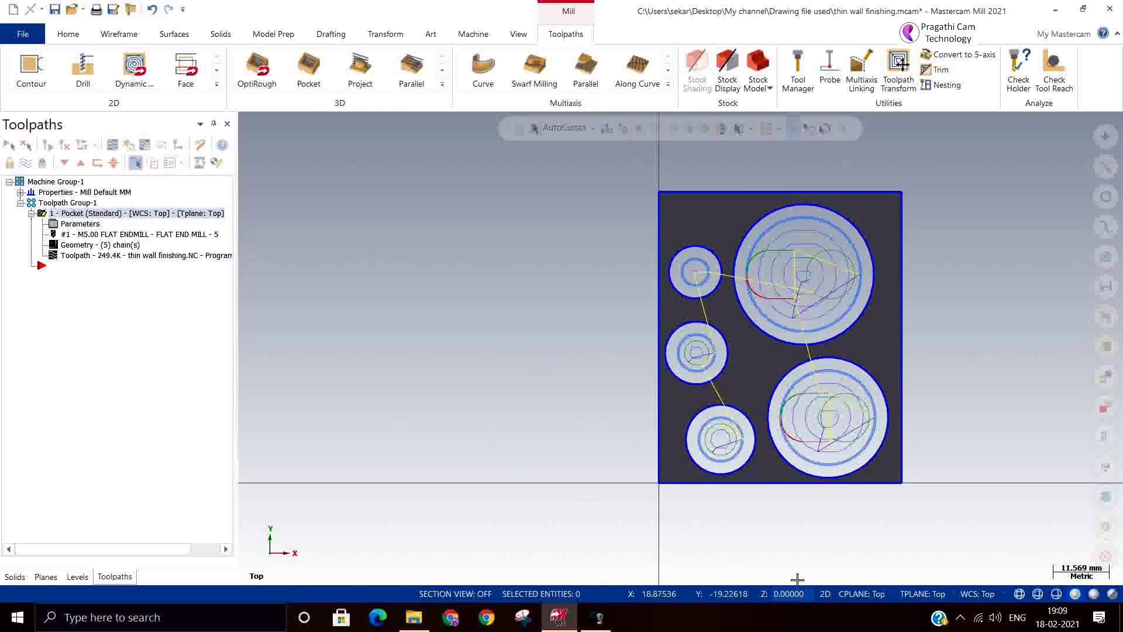
pyautogui.scroll(6, 734, 474)
pyautogui.scroll(3, 656, 426)
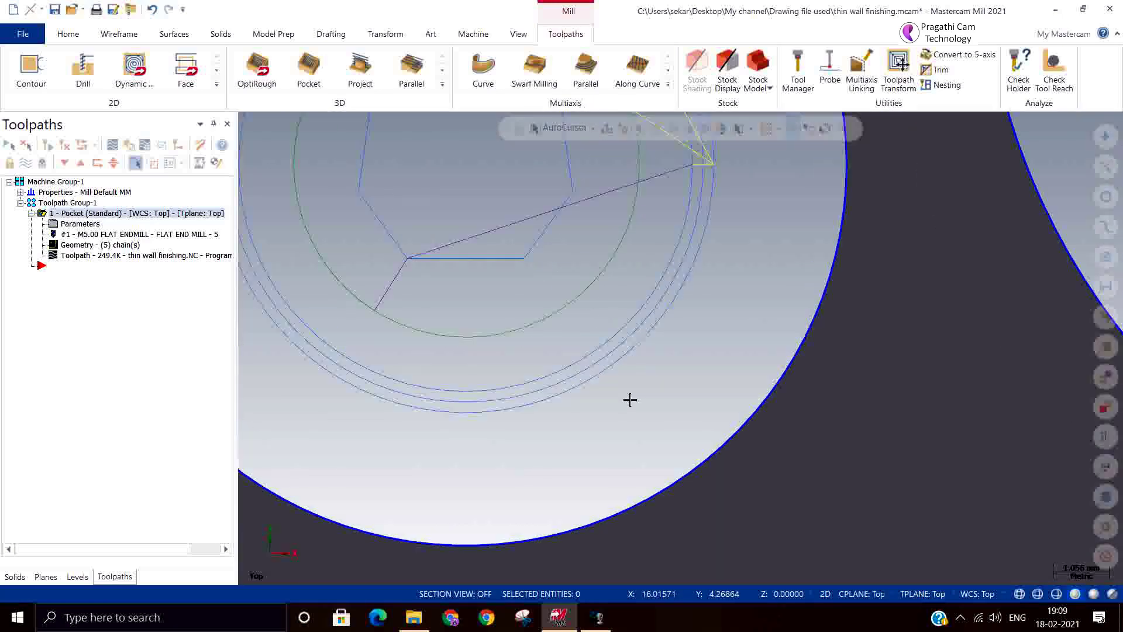
pyautogui.moveTo(604, 397); pyautogui.dragTo(612, 365, button='middle')
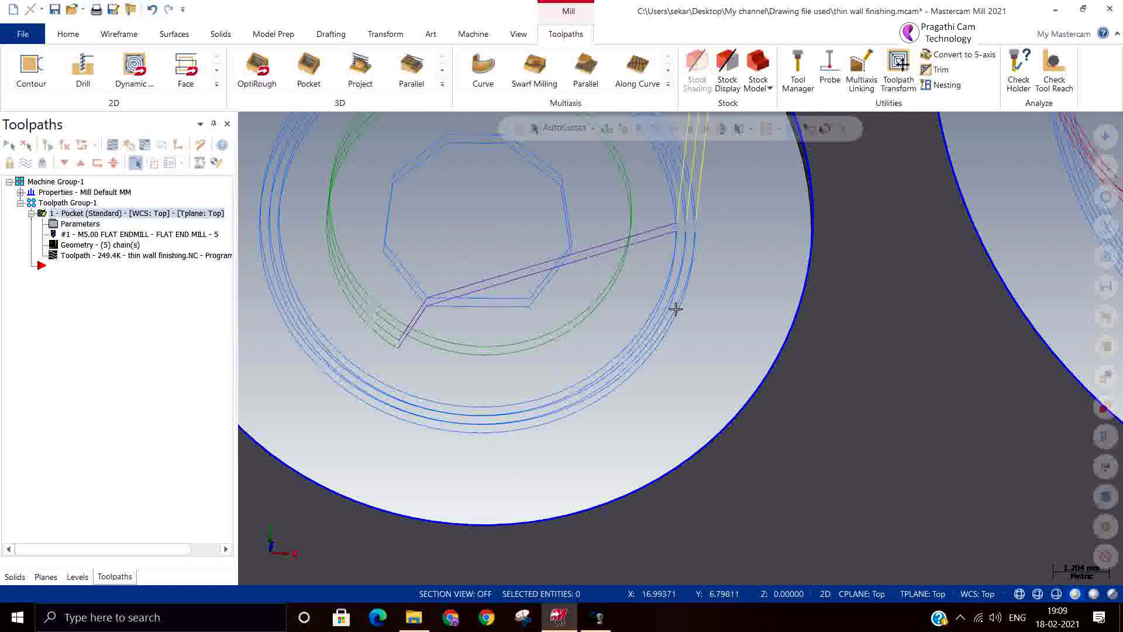
pyautogui.scroll(-1, 634, 371)
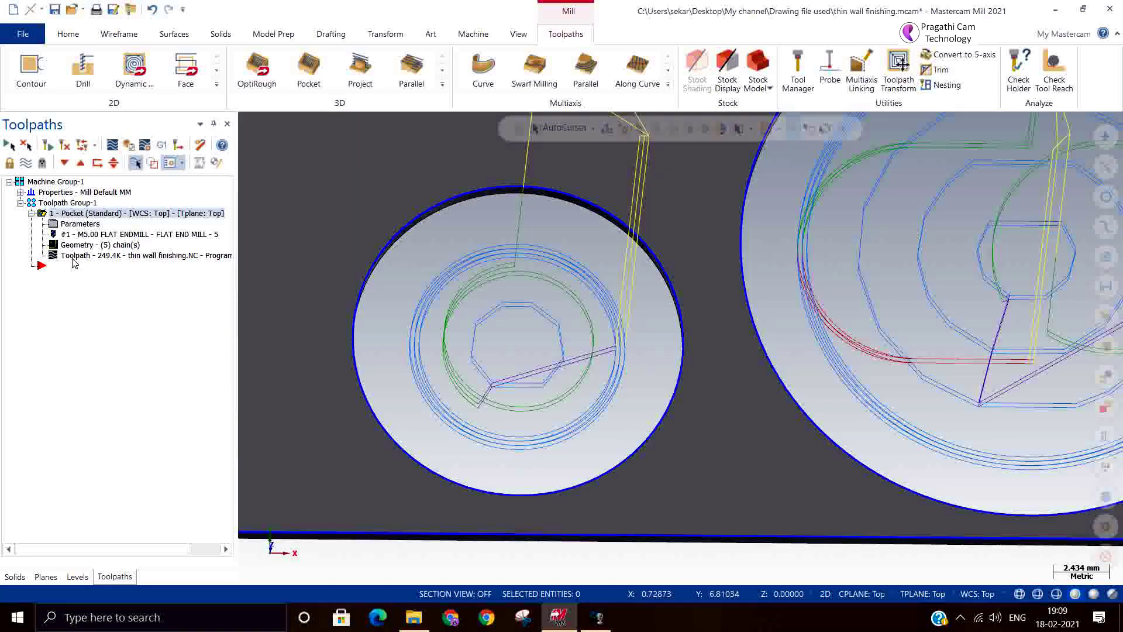
# Turn off roughing for the pocket operation and regenerate the toolpath with only the finish passes.
pyautogui.click(66, 224)
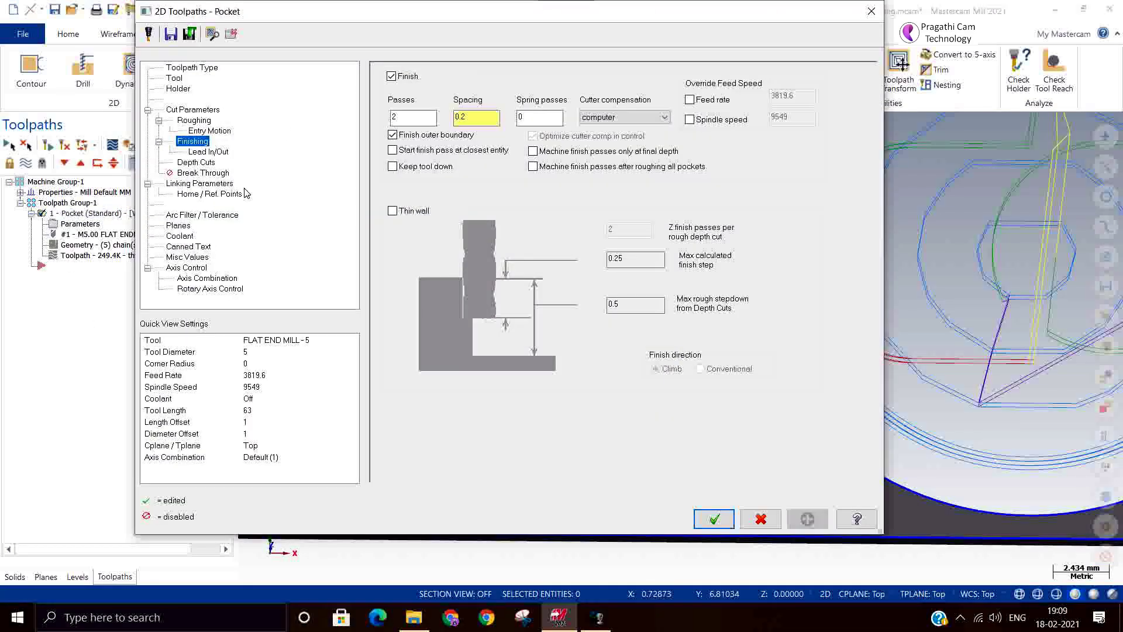
pyautogui.click(199, 110)
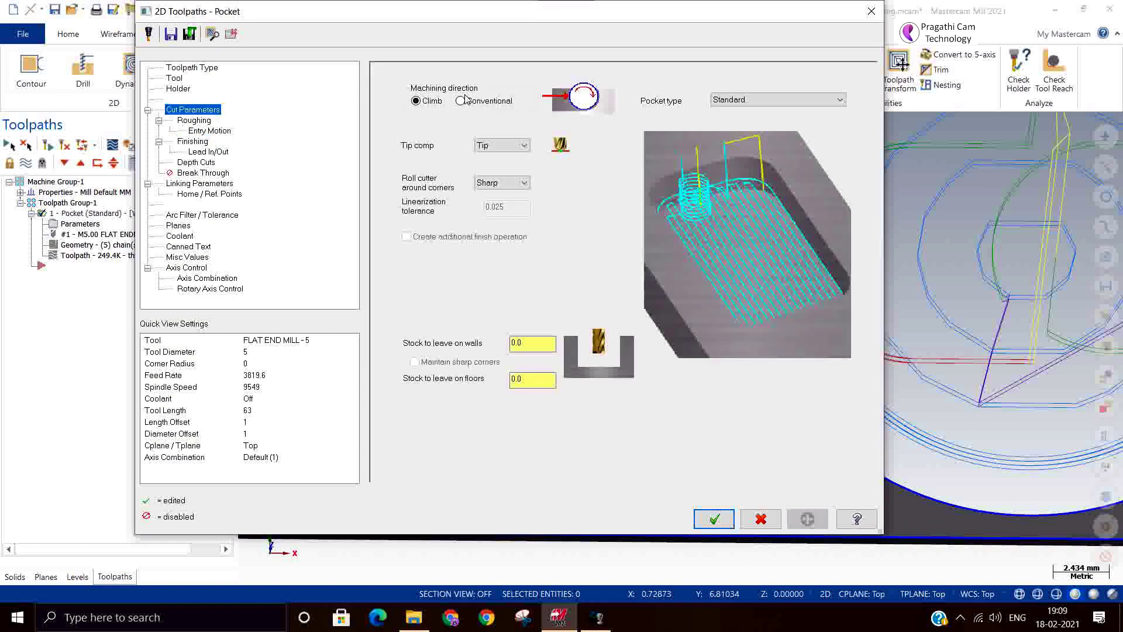
pyautogui.click(195, 119)
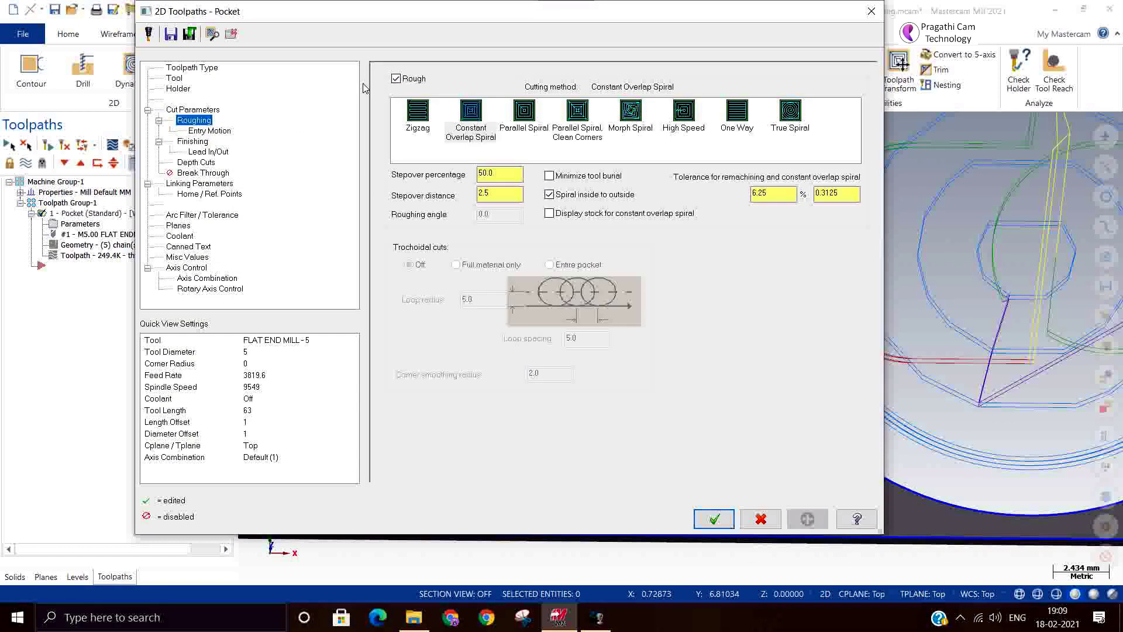
pyautogui.click(404, 79)
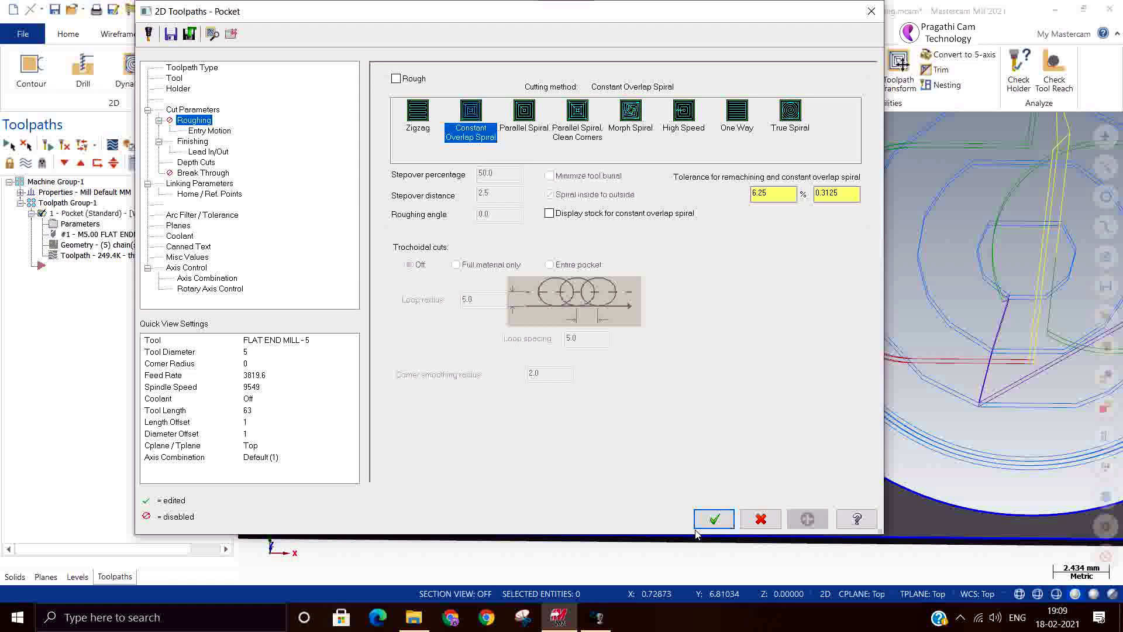
pyautogui.click(714, 519)
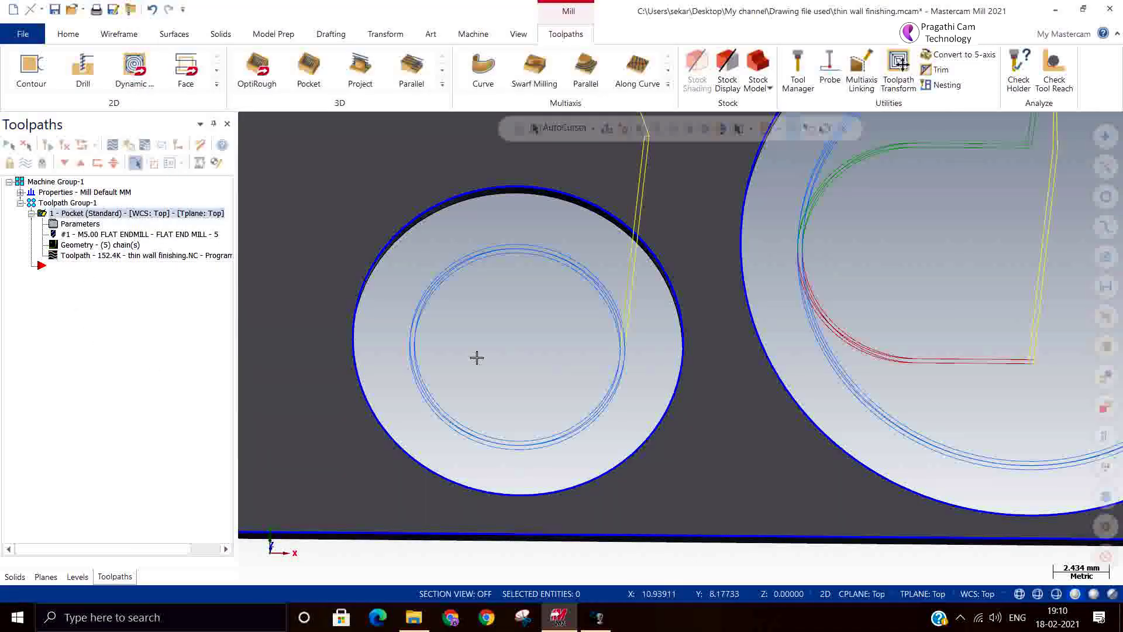
# Set the pocket operation to machine finish passes only at final depth and regenerate the toolpath.
pyautogui.moveTo(476, 358); pyautogui.dragTo(464, 374, button='middle')
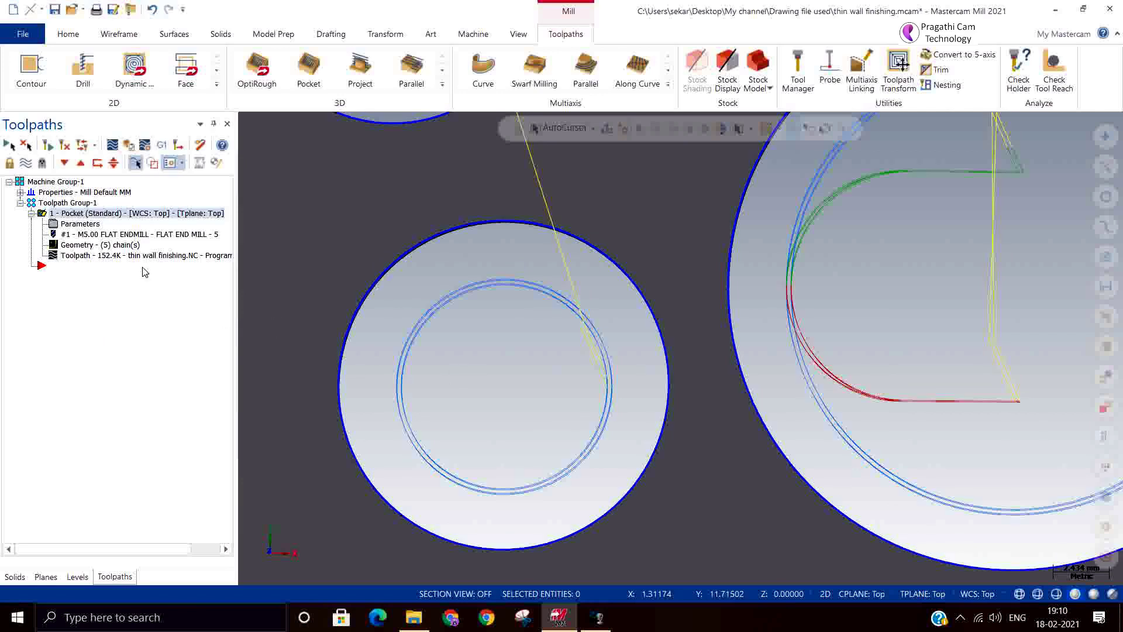
pyautogui.click(81, 226)
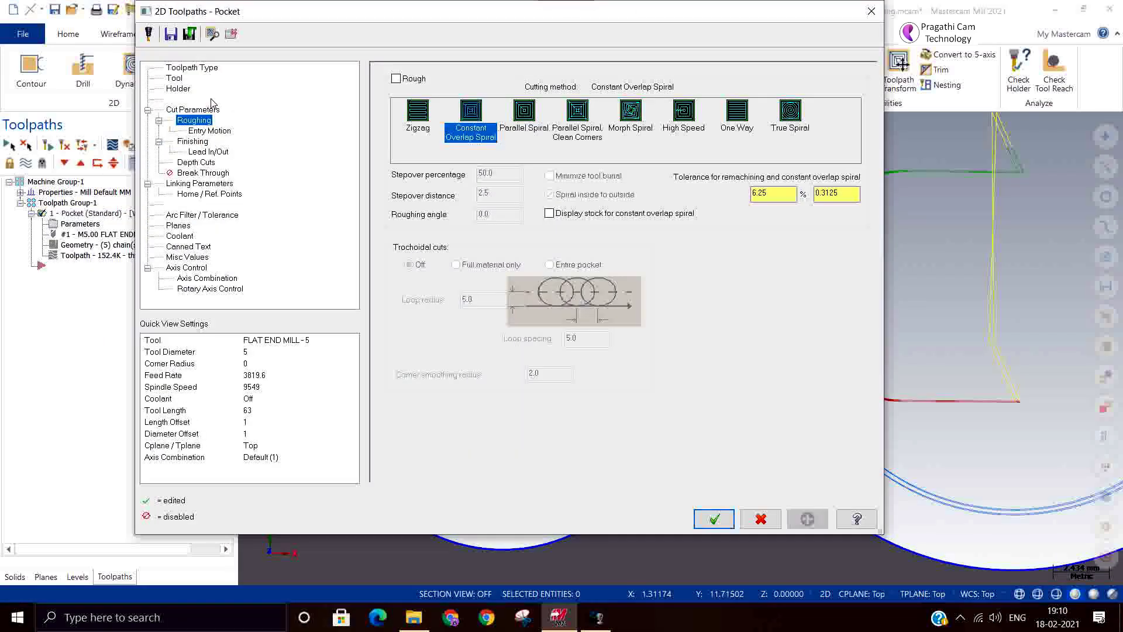
pyautogui.click(195, 143)
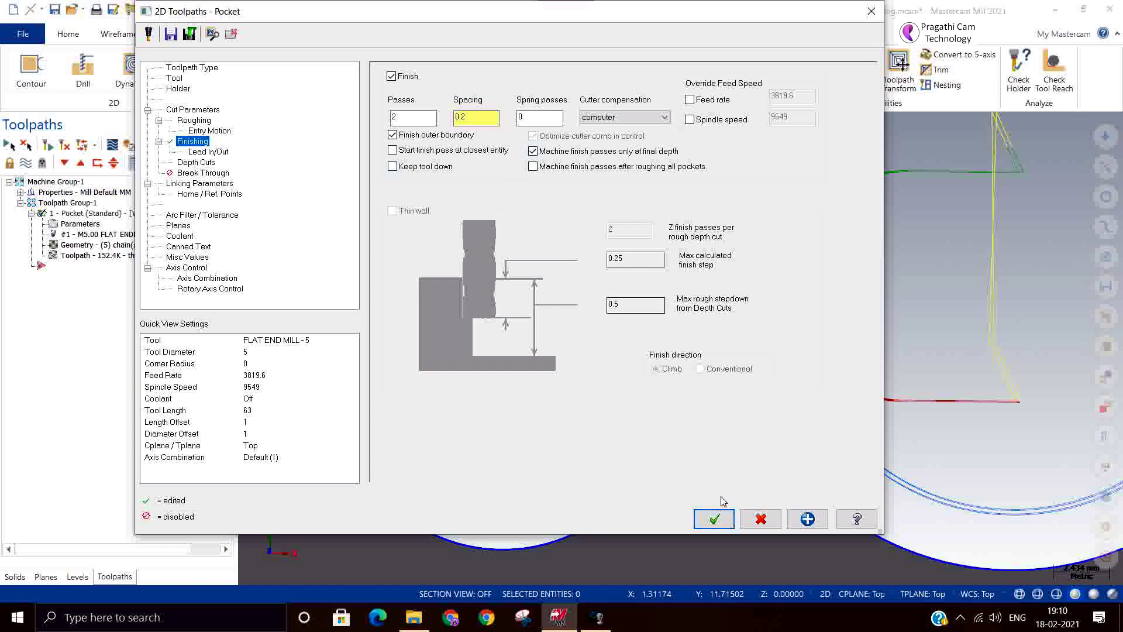
pyautogui.click(716, 519)
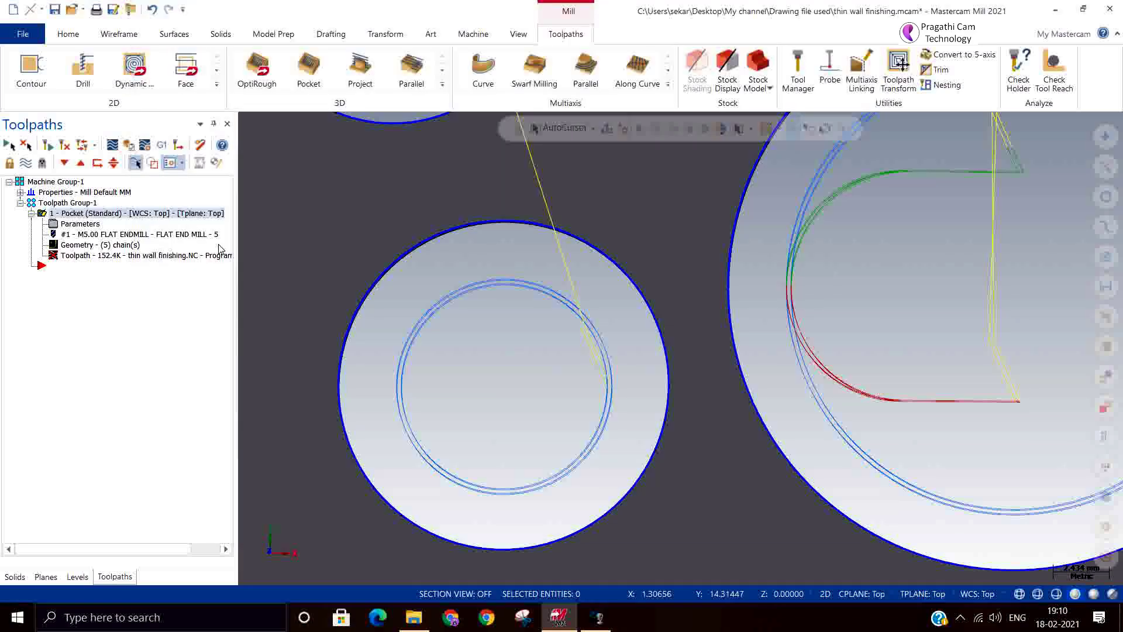
pyautogui.hotkey('alt', 't')
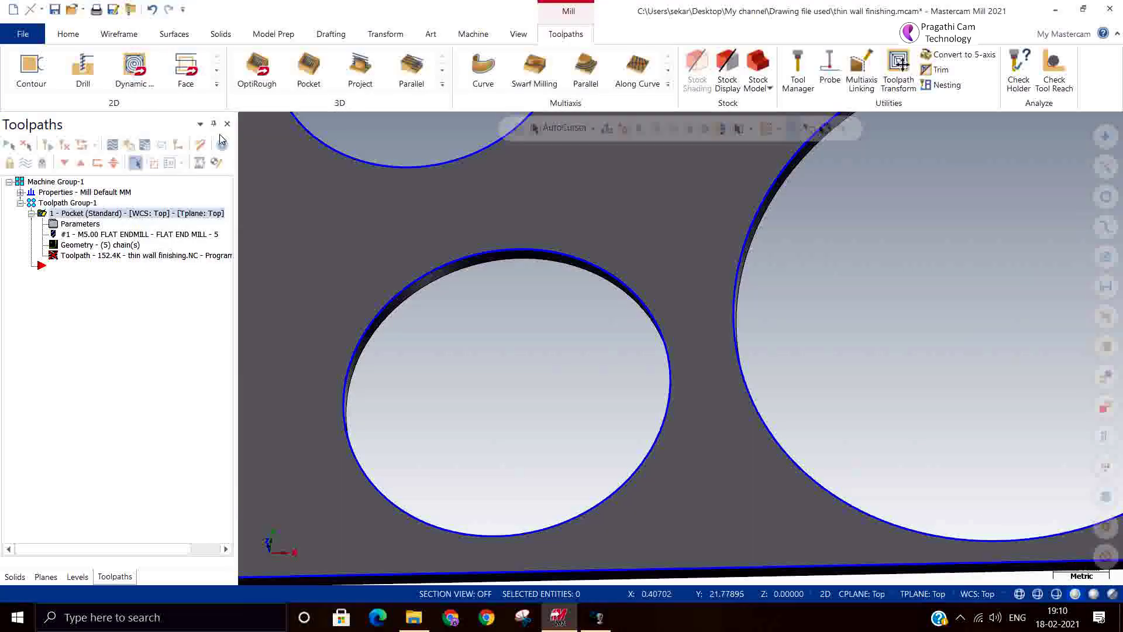
pyautogui.click(64, 146)
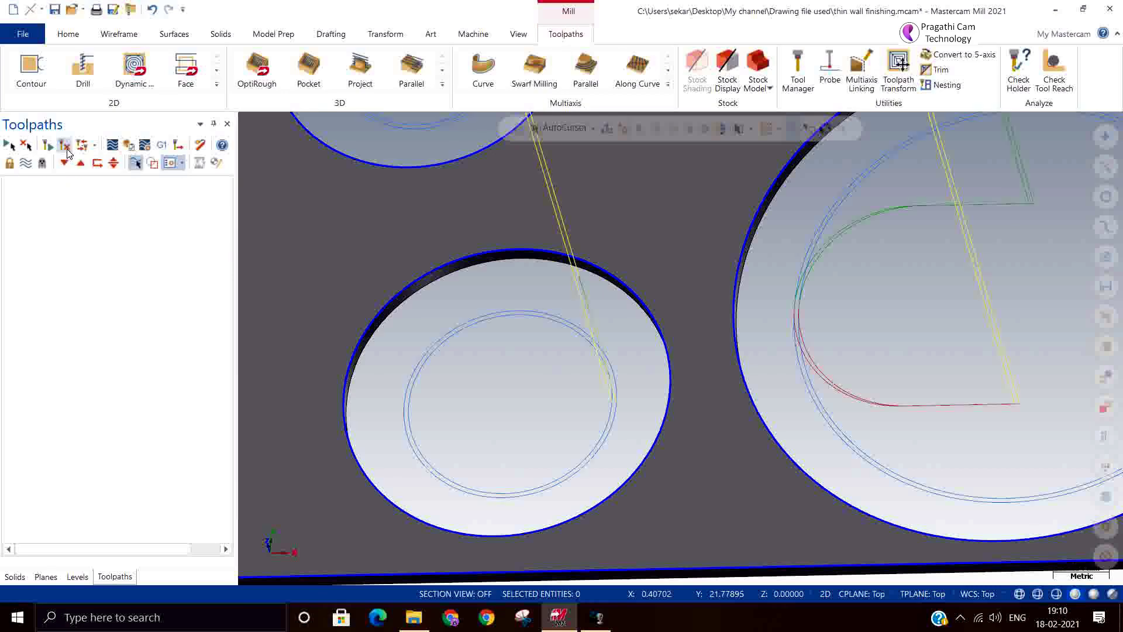
# Set the pocket operation to machine finish passes after roughing all pockets and regenerate the toolpath.
pyautogui.moveTo(551, 421)
pyautogui.mouseDown(button='middle')
pyautogui.moveTo(529, 344)
pyautogui.moveTo(541, 404)
pyautogui.mouseUp(button='middle')
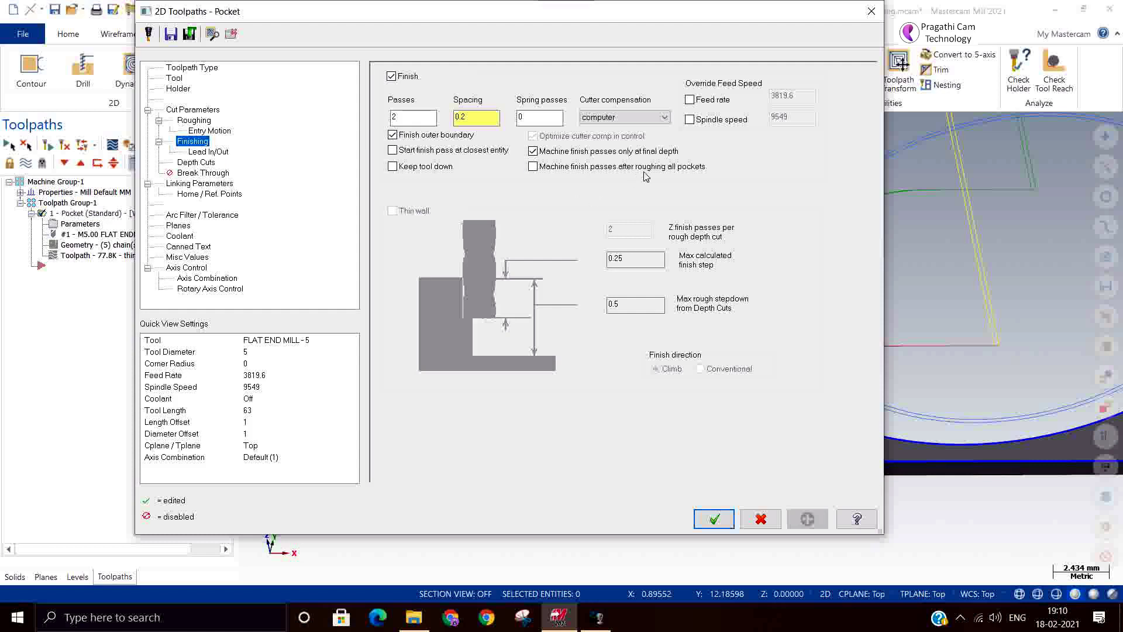
pyautogui.click(550, 169)
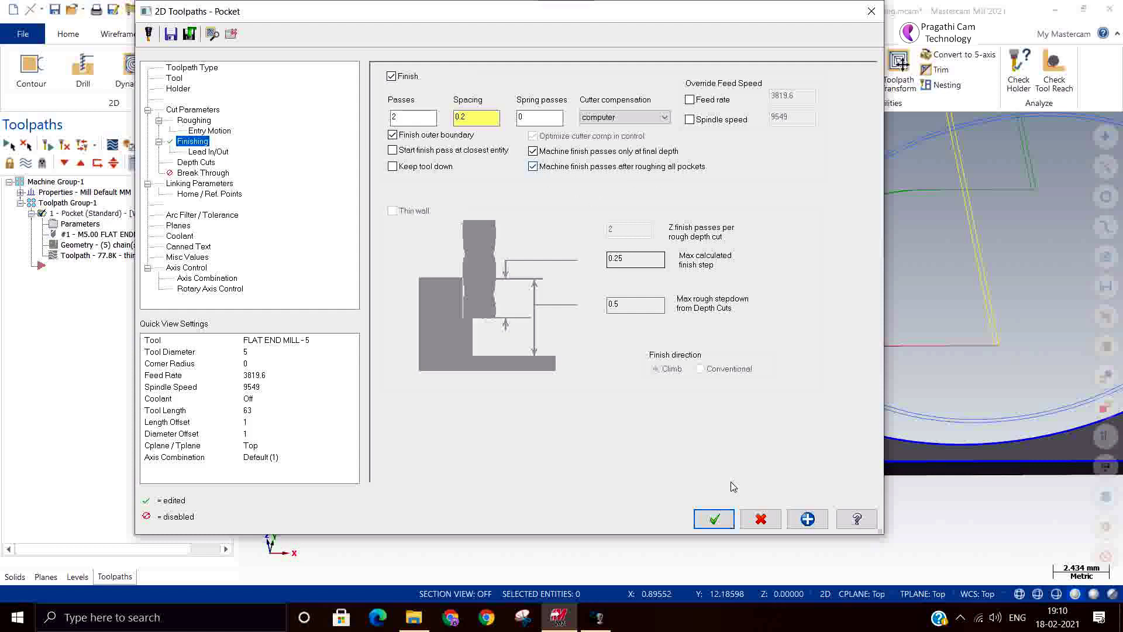
pyautogui.click(714, 519)
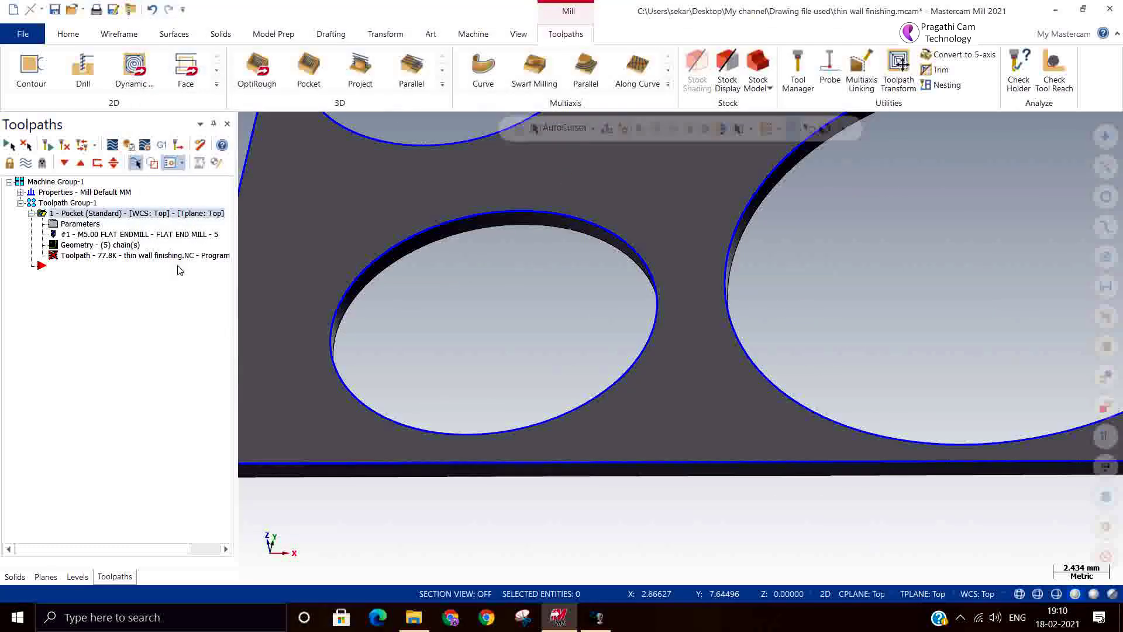
pyautogui.click(65, 150)
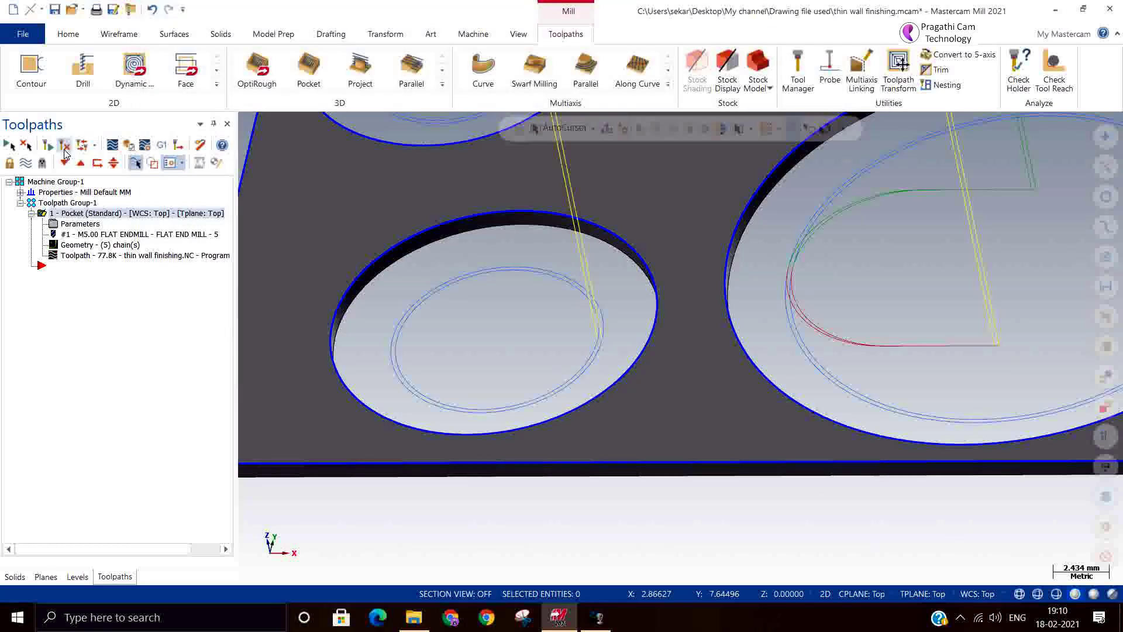
# Turn off machining finish passes only at final depth and after roughing all pockets, and regenerate the pocket toolpath.
pyautogui.click(72, 225)
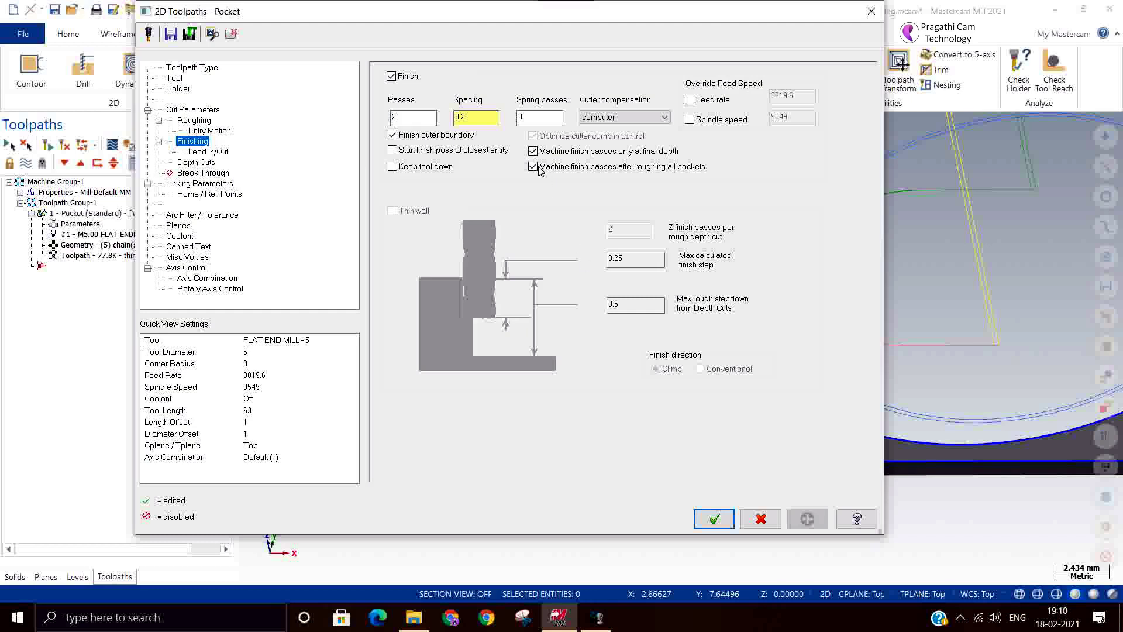
pyautogui.click(533, 166)
pyautogui.click(533, 151)
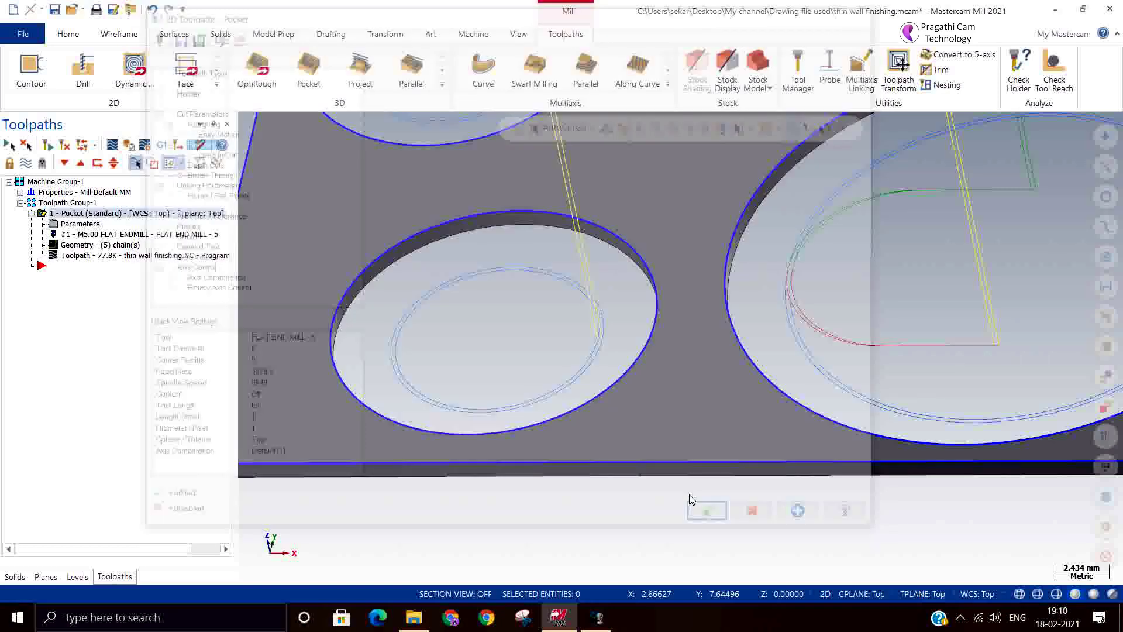
pyautogui.click(714, 518)
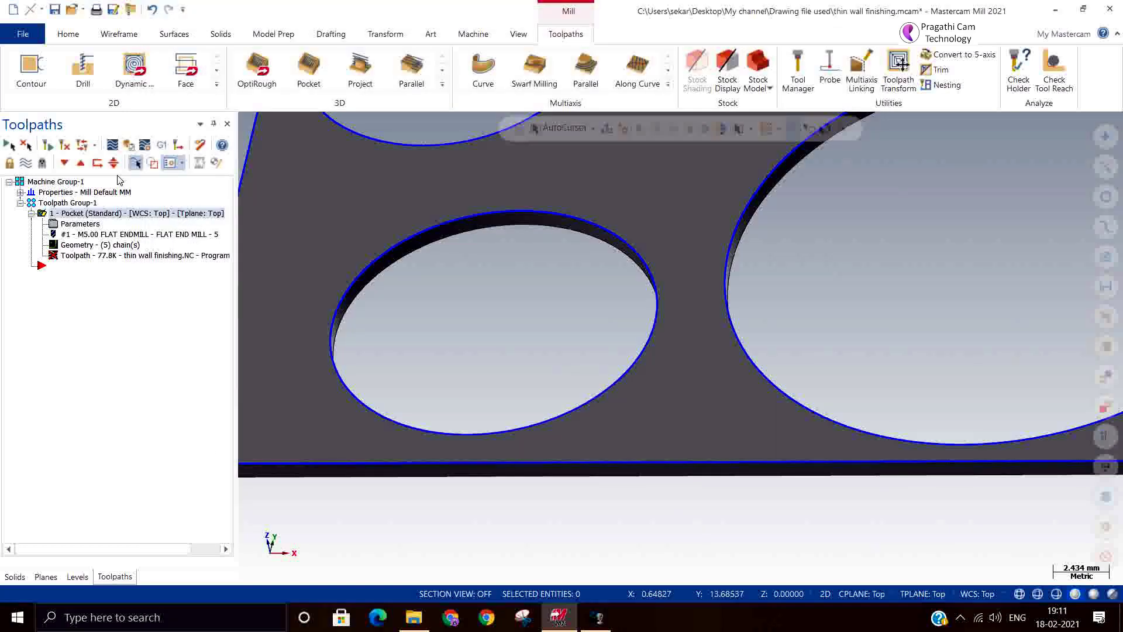
pyautogui.click(65, 144)
pyautogui.scroll(-3, 388, 361)
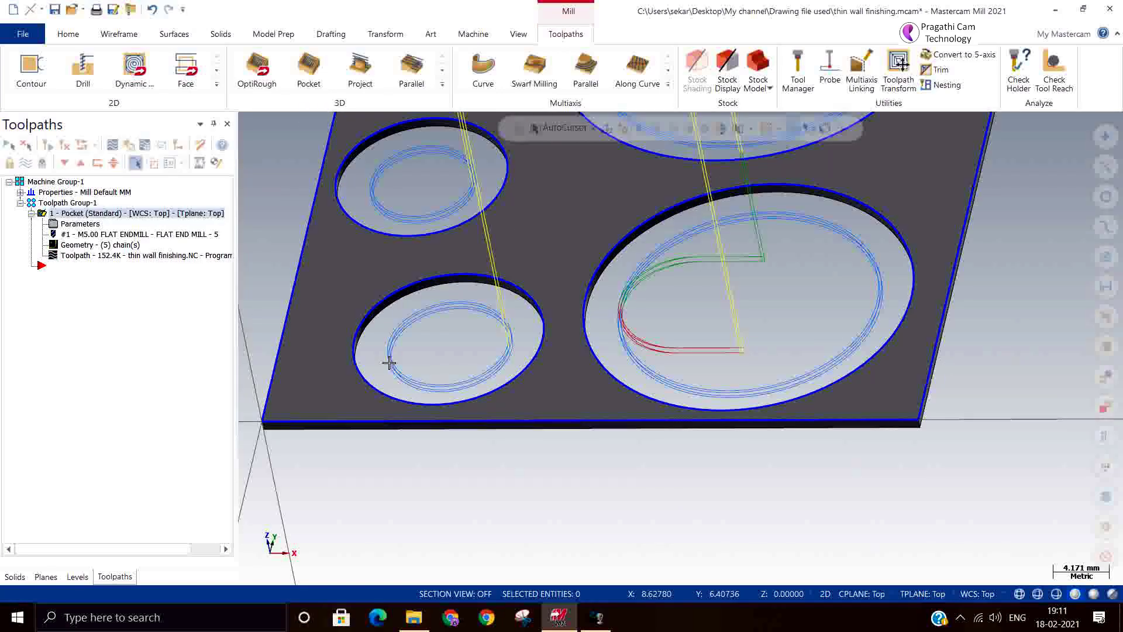
pyautogui.moveTo(452, 368)
pyautogui.mouseDown(button='middle')
pyautogui.moveTo(469, 368)
pyautogui.moveTo(454, 383)
pyautogui.mouseUp(button='middle')
# Start the pocket's finish pass at the closest entity, turn roughing back on, and regenerate the toolpath.
pyautogui.click(56, 224)
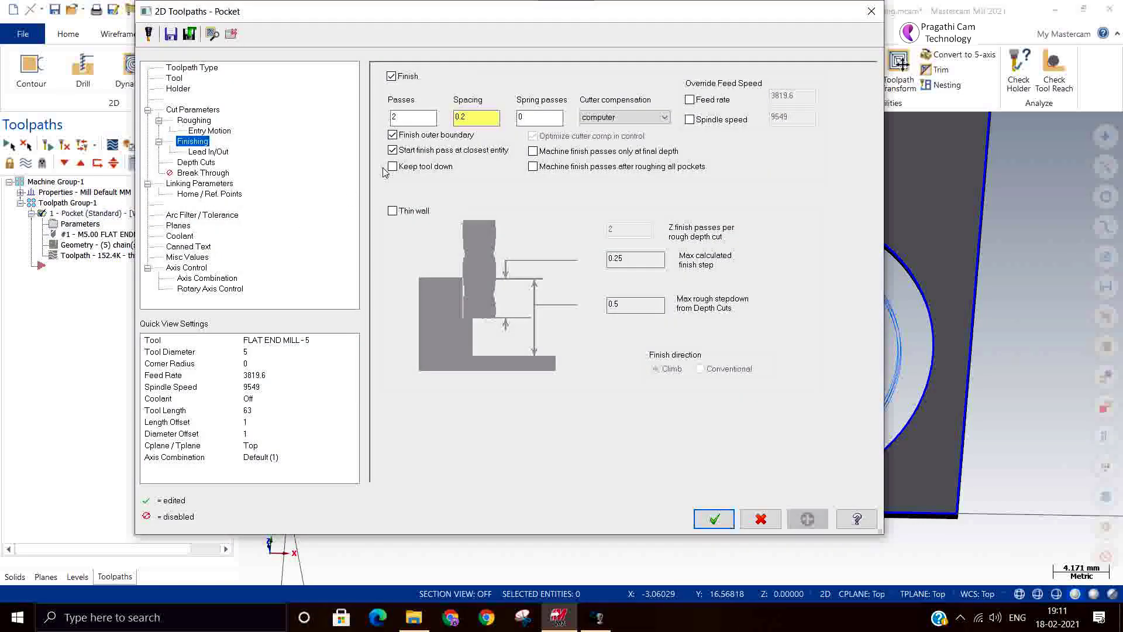
pyautogui.click(393, 151)
pyautogui.click(201, 120)
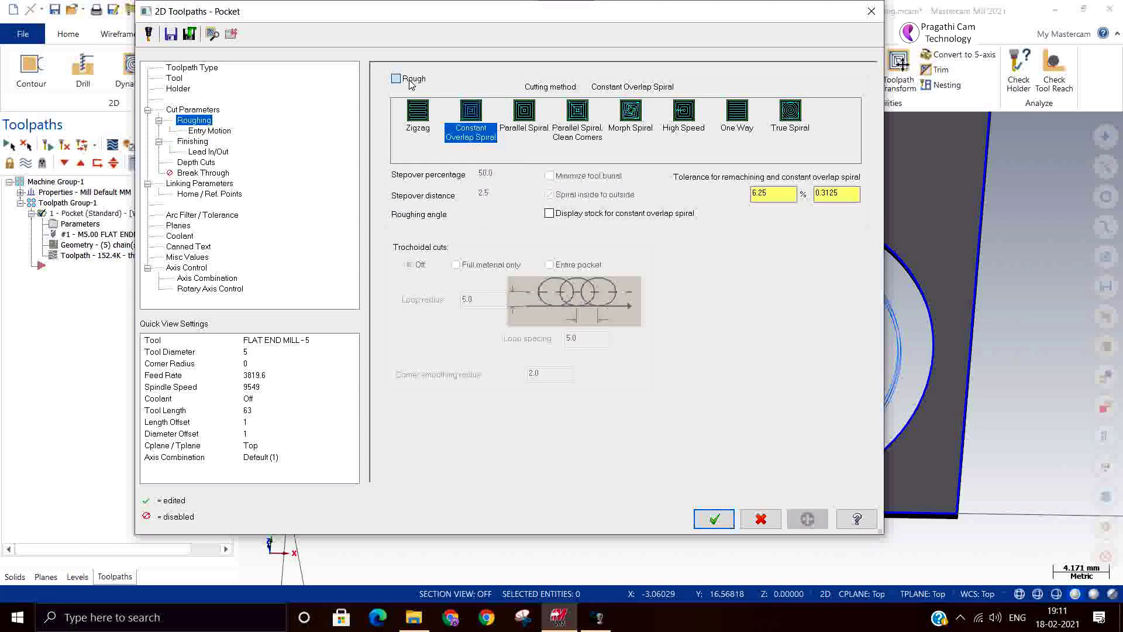
pyautogui.click(411, 82)
pyautogui.click(710, 520)
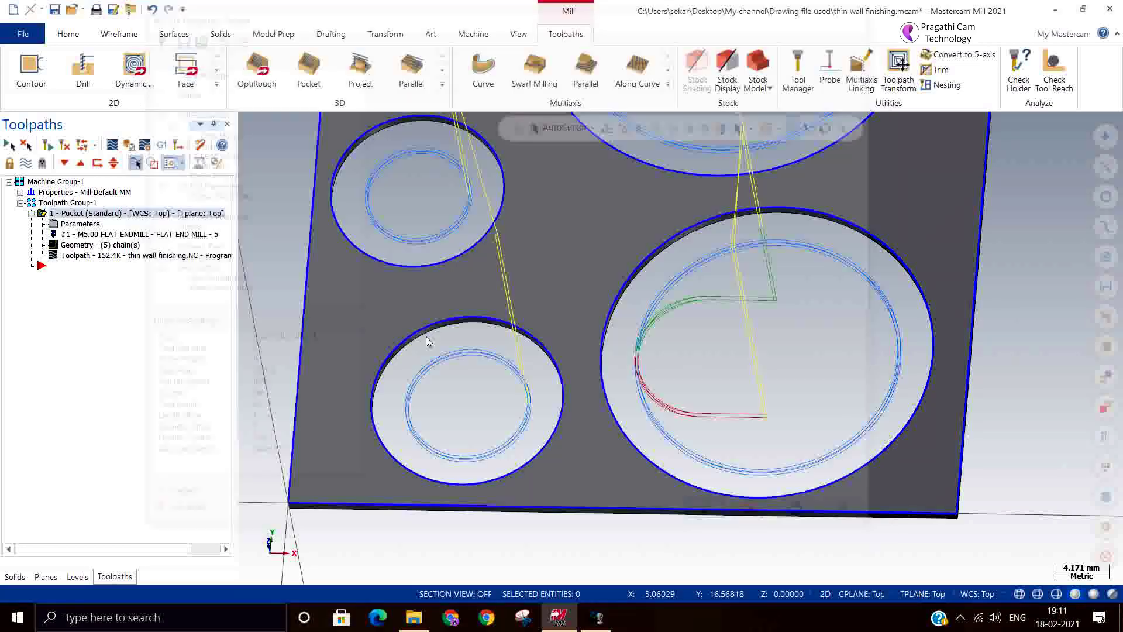
pyautogui.click(66, 148)
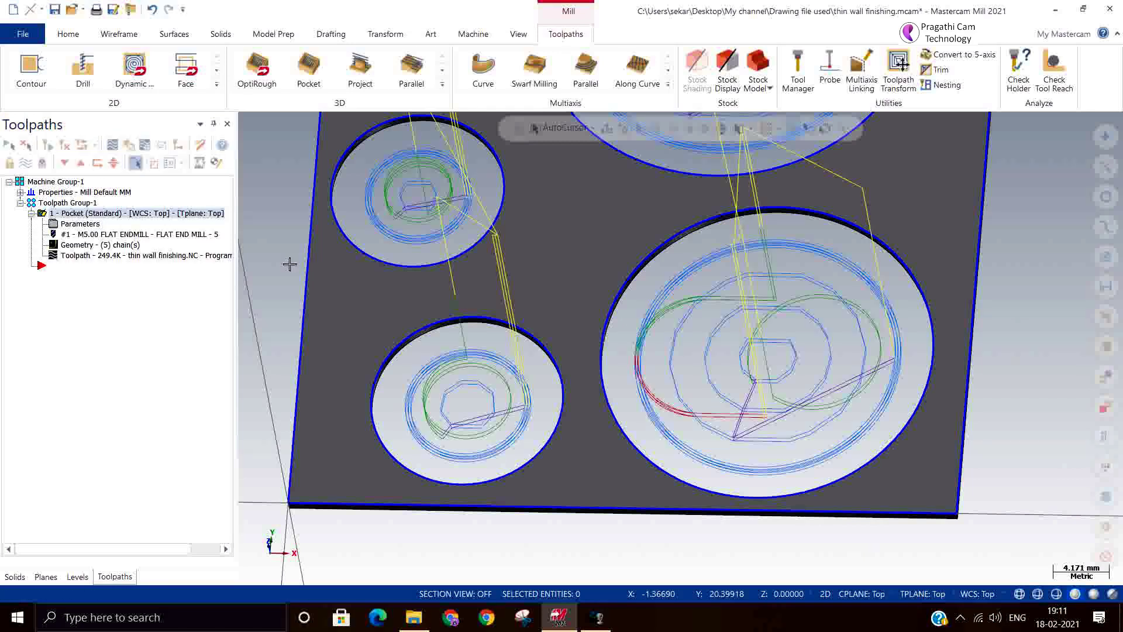
# Measure the plate's thickness along its vertical edge at the origin corner, using 3D mode.
pyautogui.moveTo(382, 534); pyautogui.dragTo(288, 335, button='middle')
pyautogui.scroll(3, 289, 335)
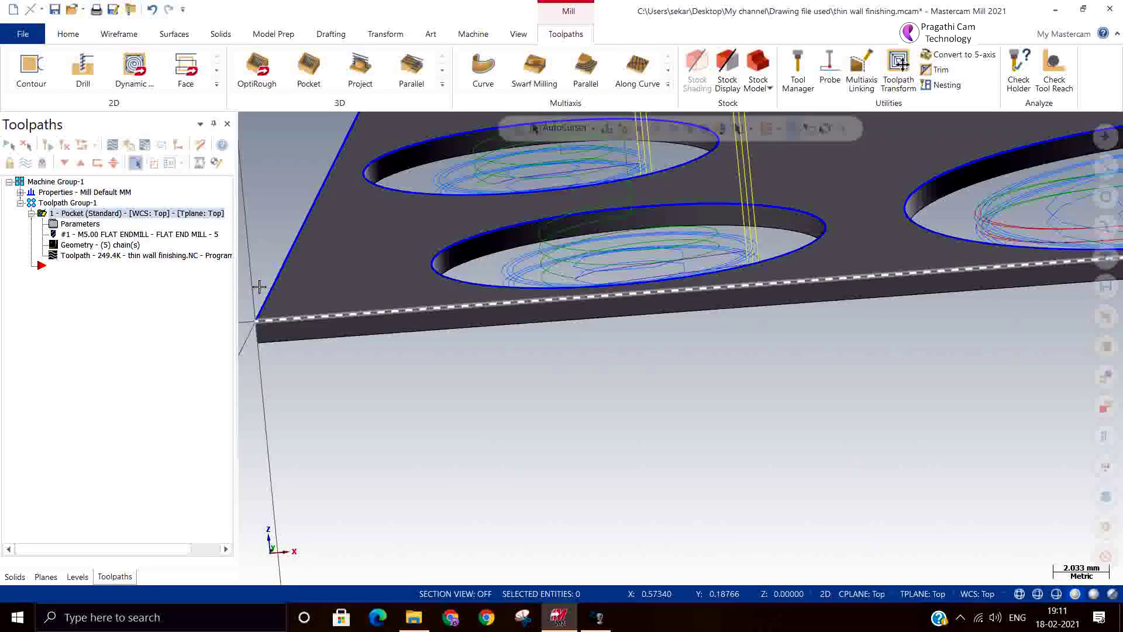
pyautogui.click(66, 35)
pyautogui.click(111, 35)
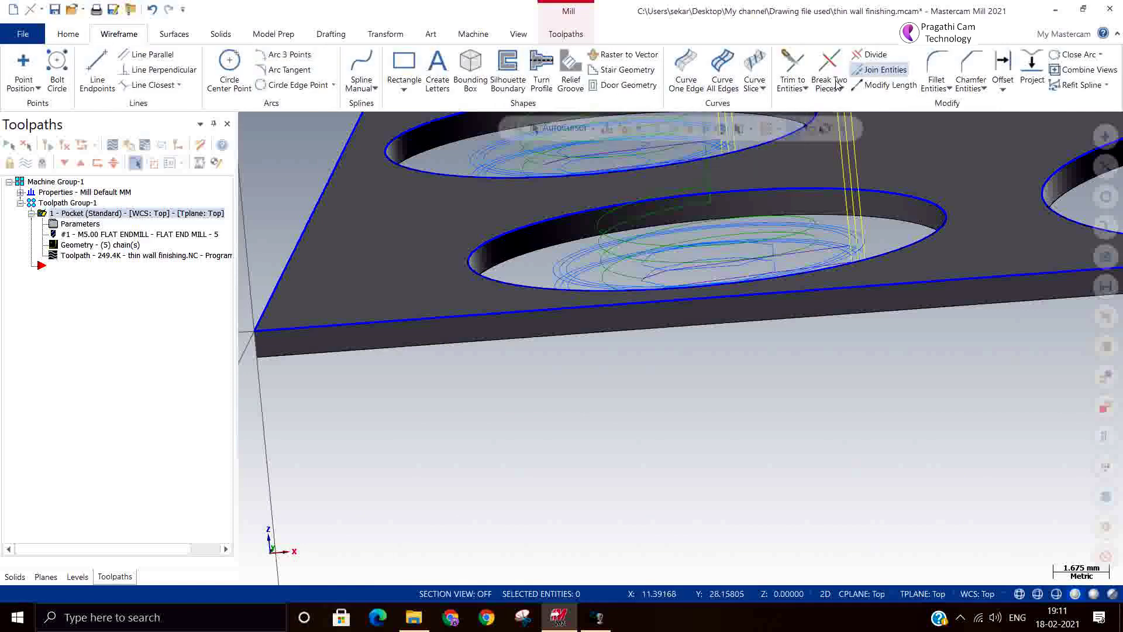
pyautogui.click(83, 36)
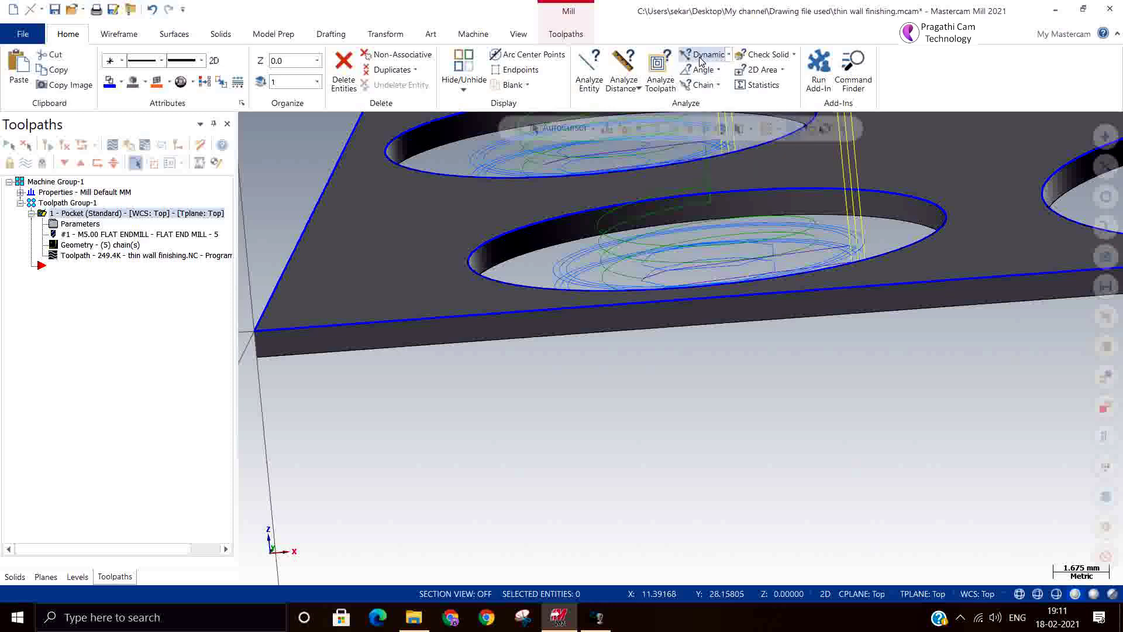
pyautogui.click(639, 88)
pyautogui.click(641, 106)
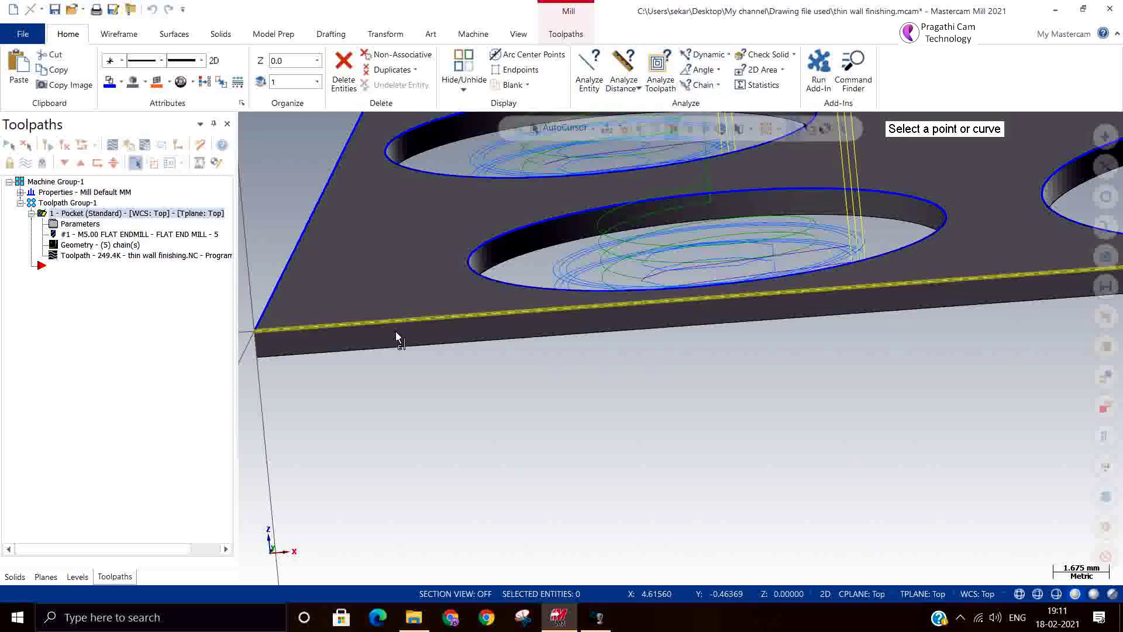
pyautogui.click(262, 359)
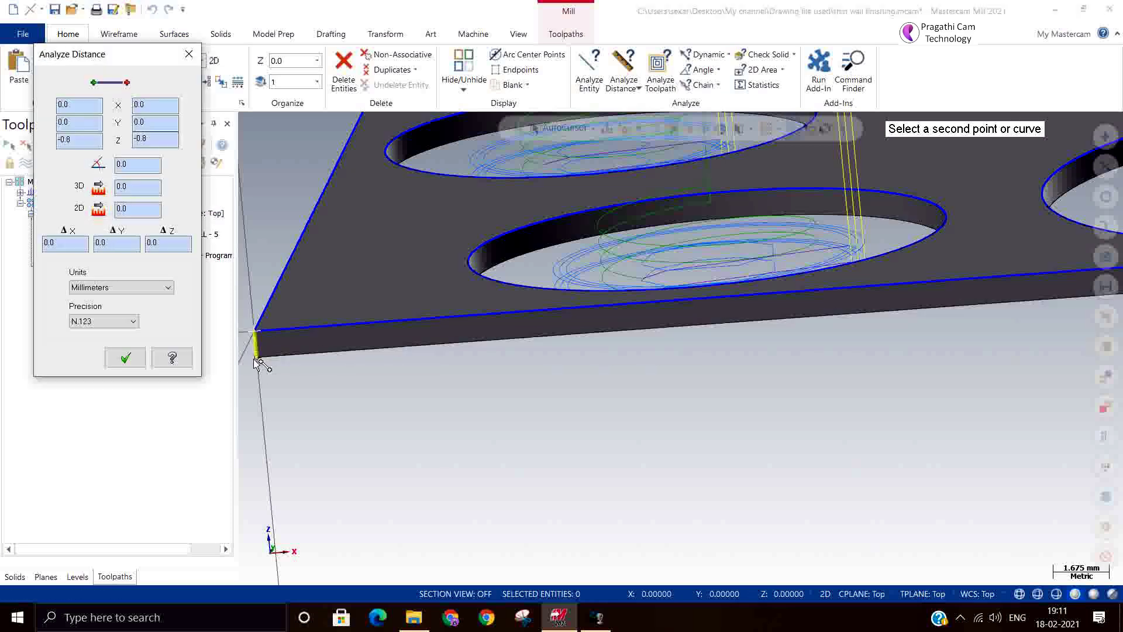
pyautogui.click(256, 359)
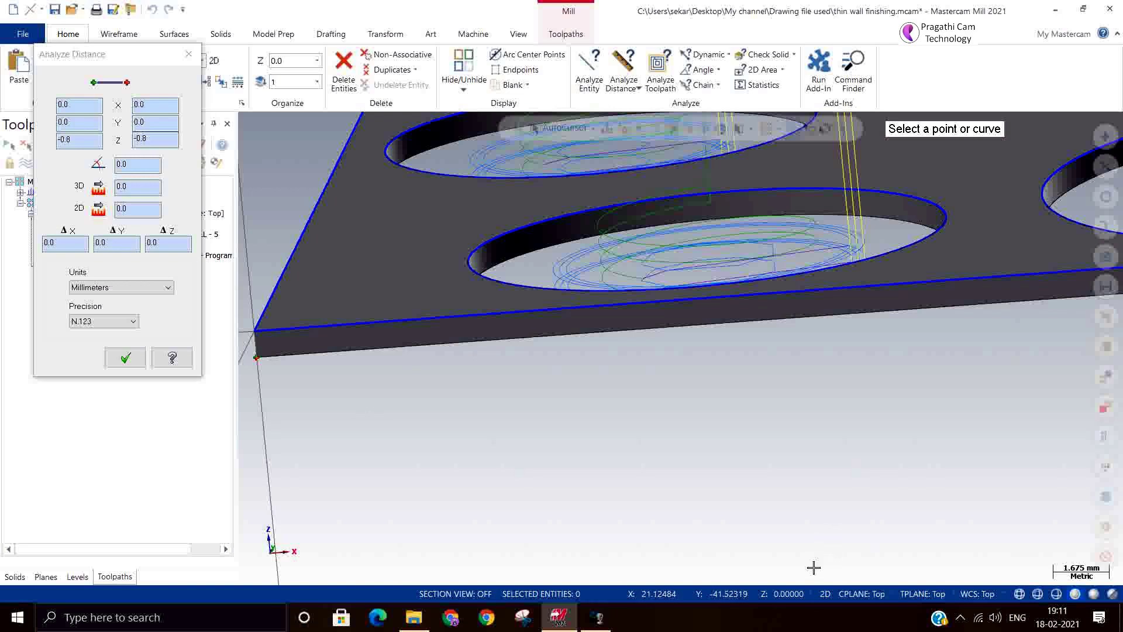
pyautogui.click(825, 594)
pyautogui.click(255, 330)
pyautogui.click(125, 358)
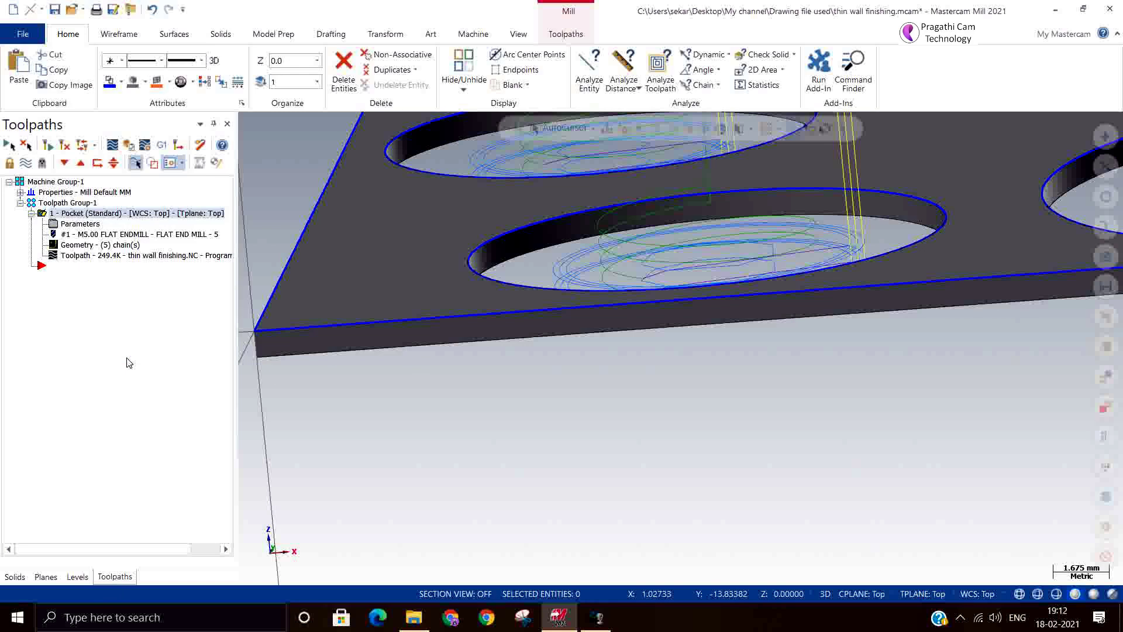
# From the top view, measure the wall between the lower large hole and the plate's front edge.
pyautogui.rightClick(644, 452)
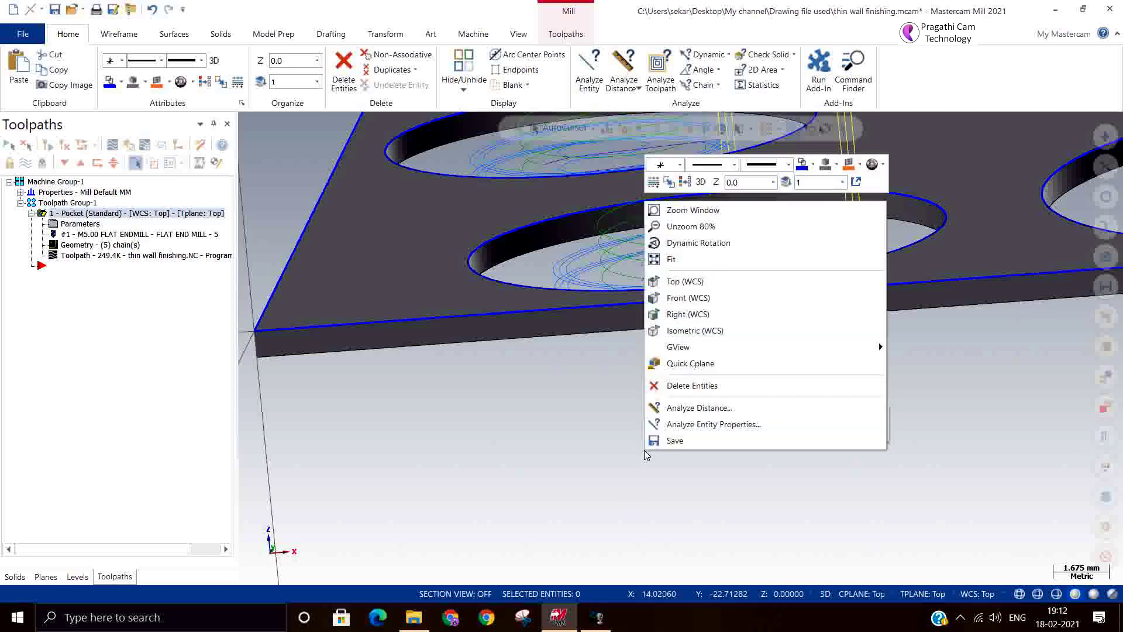
pyautogui.click(681, 281)
pyautogui.scroll(-6, 682, 266)
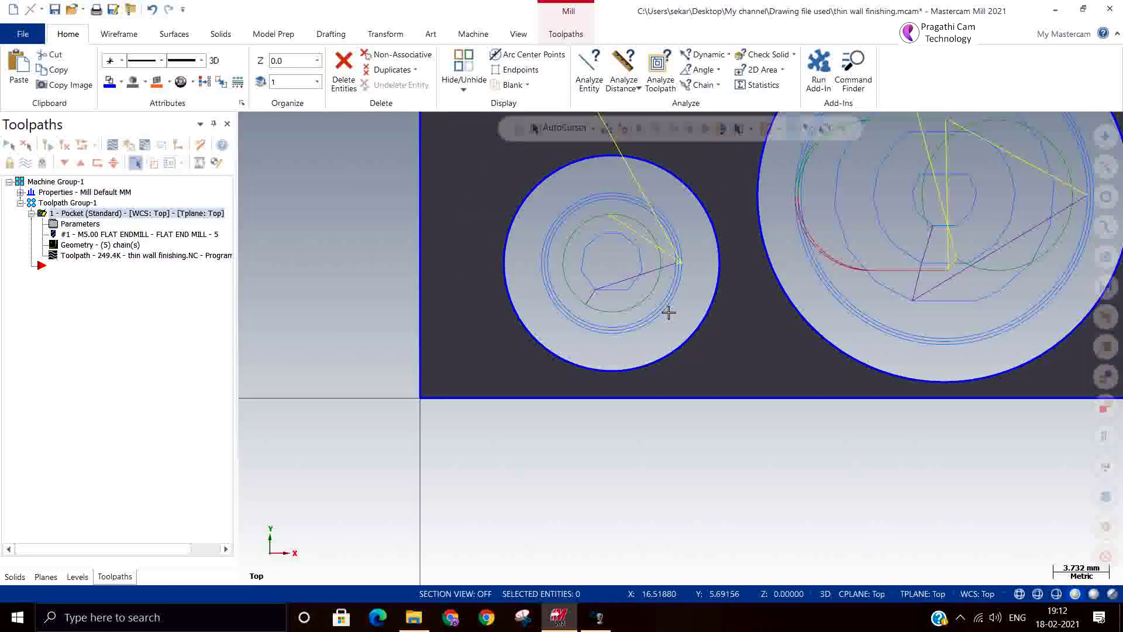
pyautogui.scroll(6, 1024, 429)
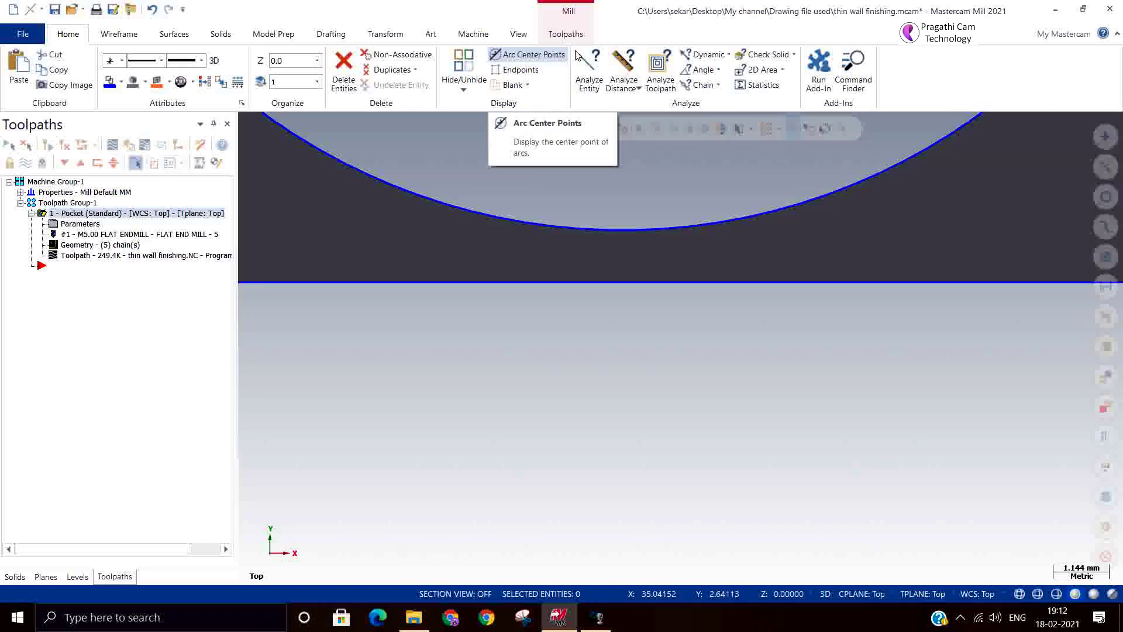
pyautogui.click(639, 88)
pyautogui.click(640, 113)
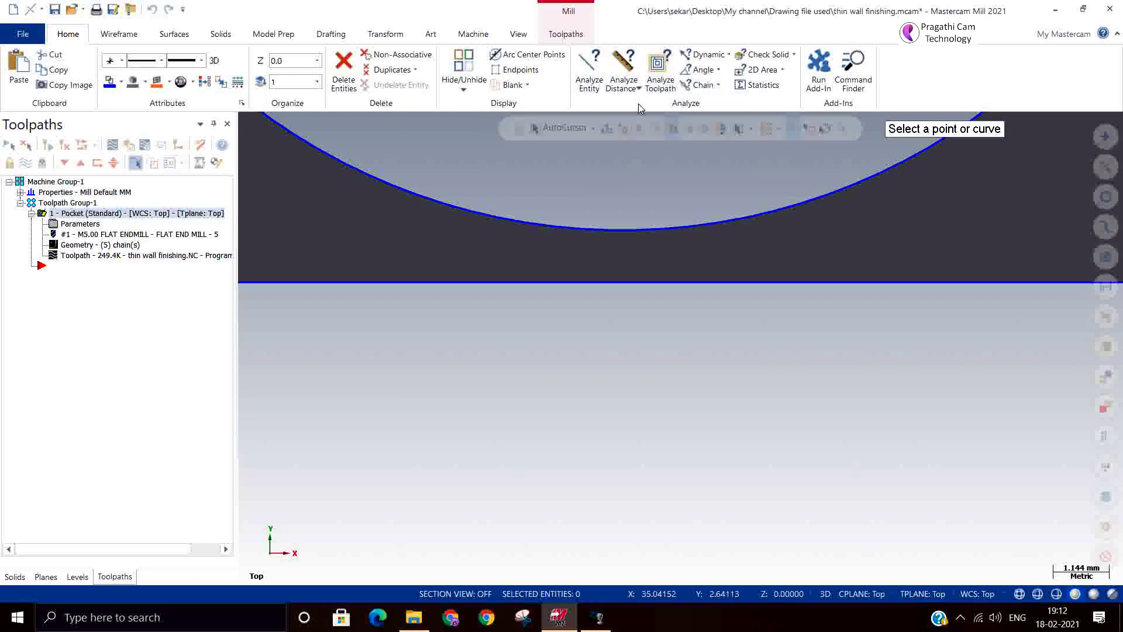
pyautogui.click(624, 230)
pyautogui.click(623, 283)
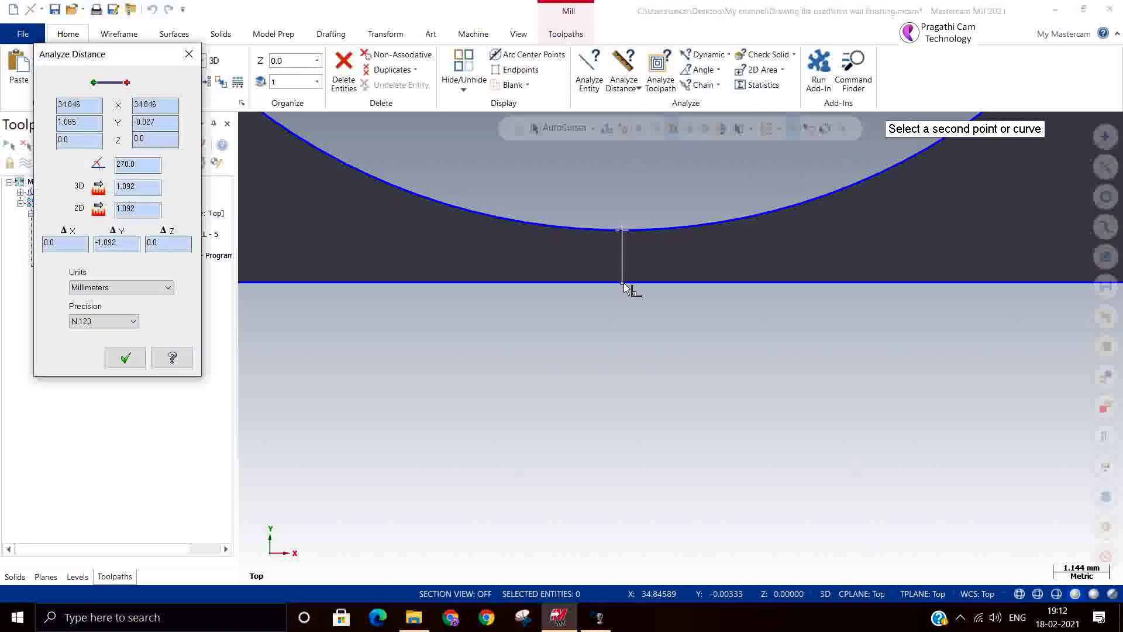
pyautogui.click(624, 284)
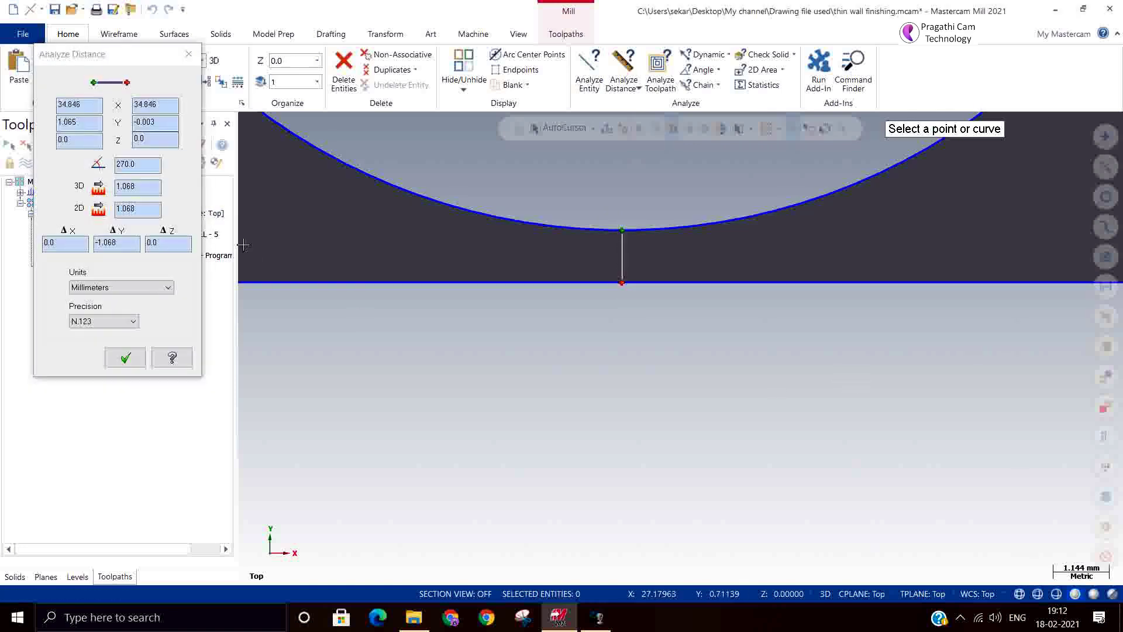
pyautogui.click(139, 364)
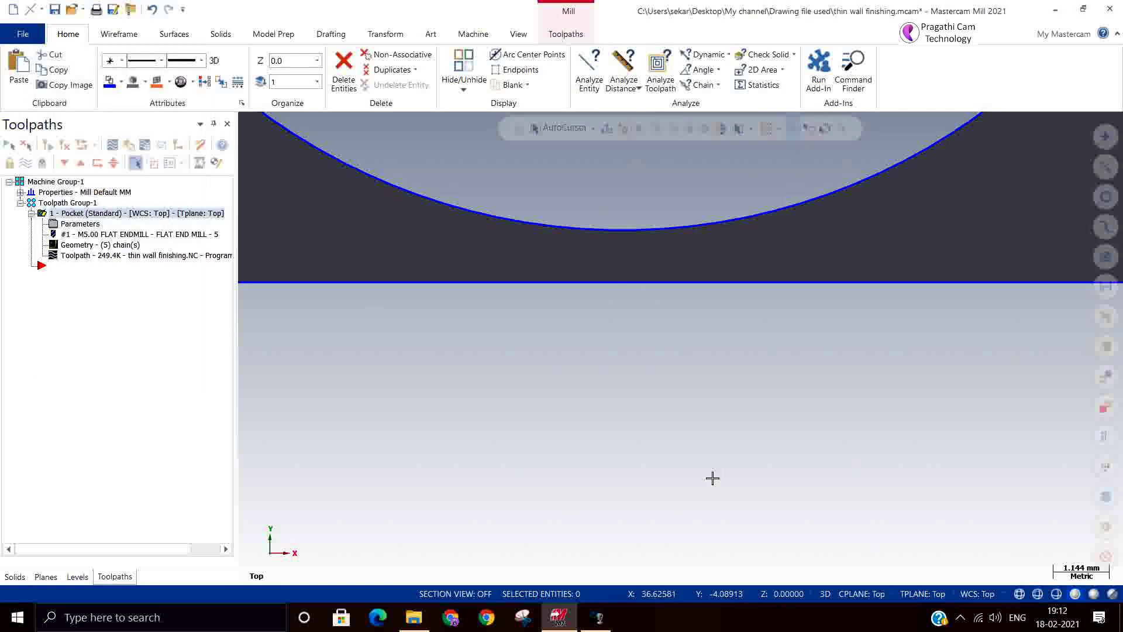
# Measure the wall between the smallest hole and the neighbouring largest hole.
pyautogui.scroll(-6, 838, 491)
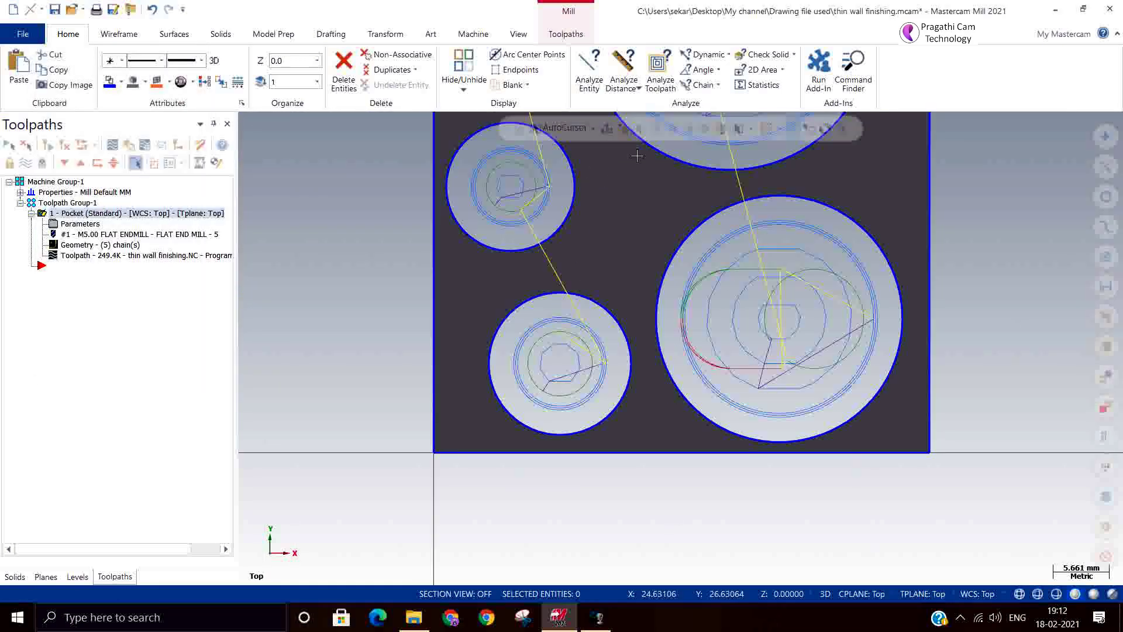
pyautogui.scroll(-4, 644, 293)
pyautogui.scroll(2, 593, 253)
pyautogui.scroll(5, 570, 182)
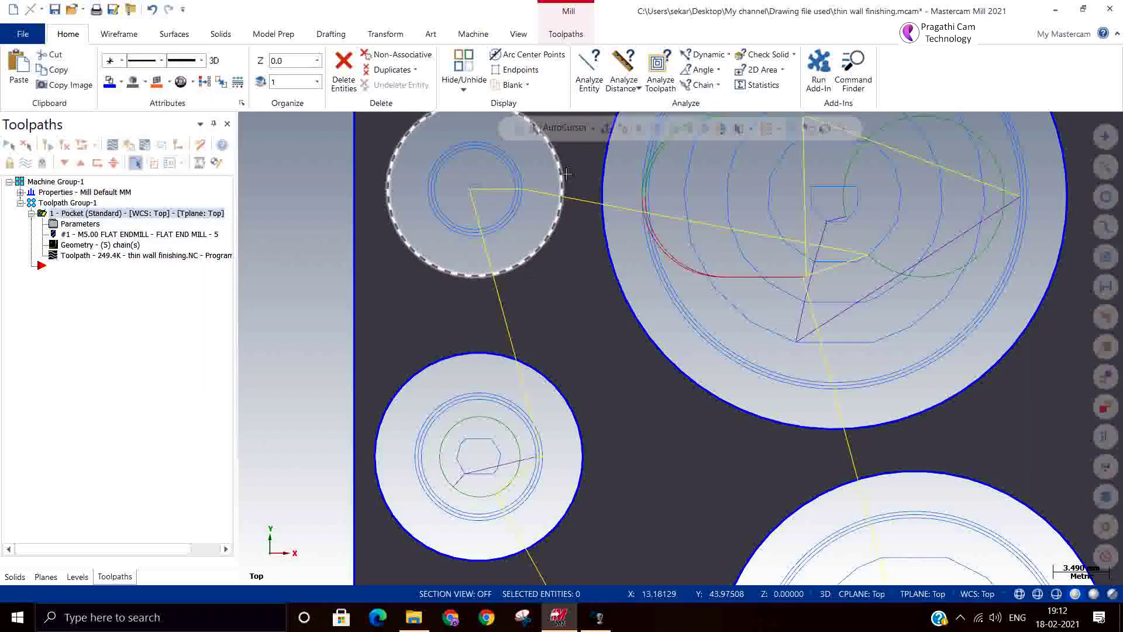
pyautogui.click(624, 70)
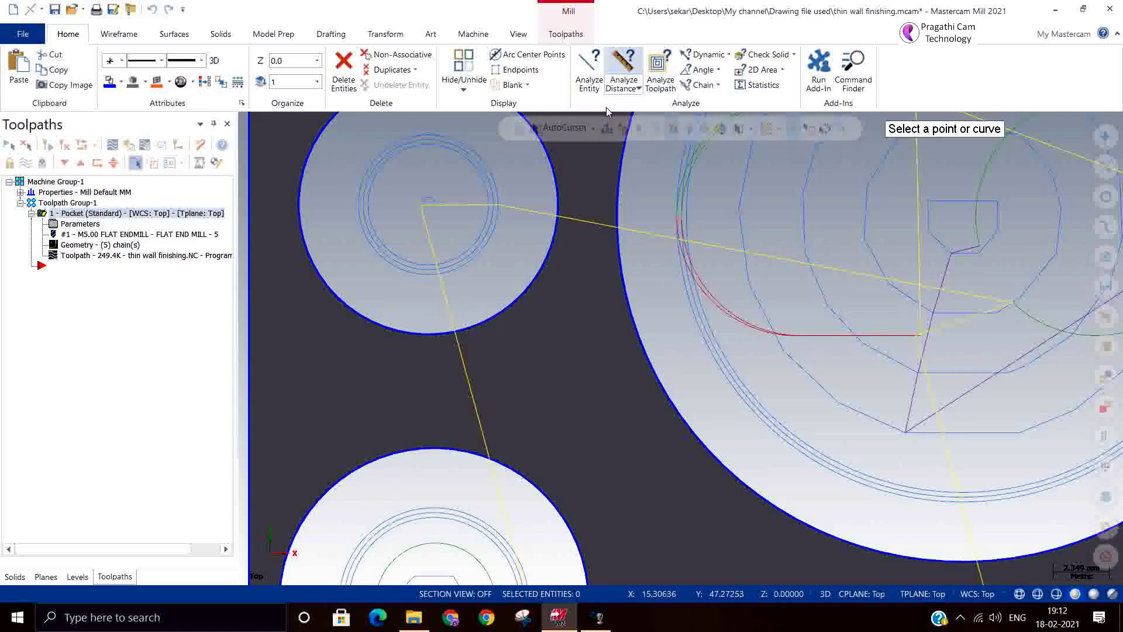
pyautogui.click(559, 206)
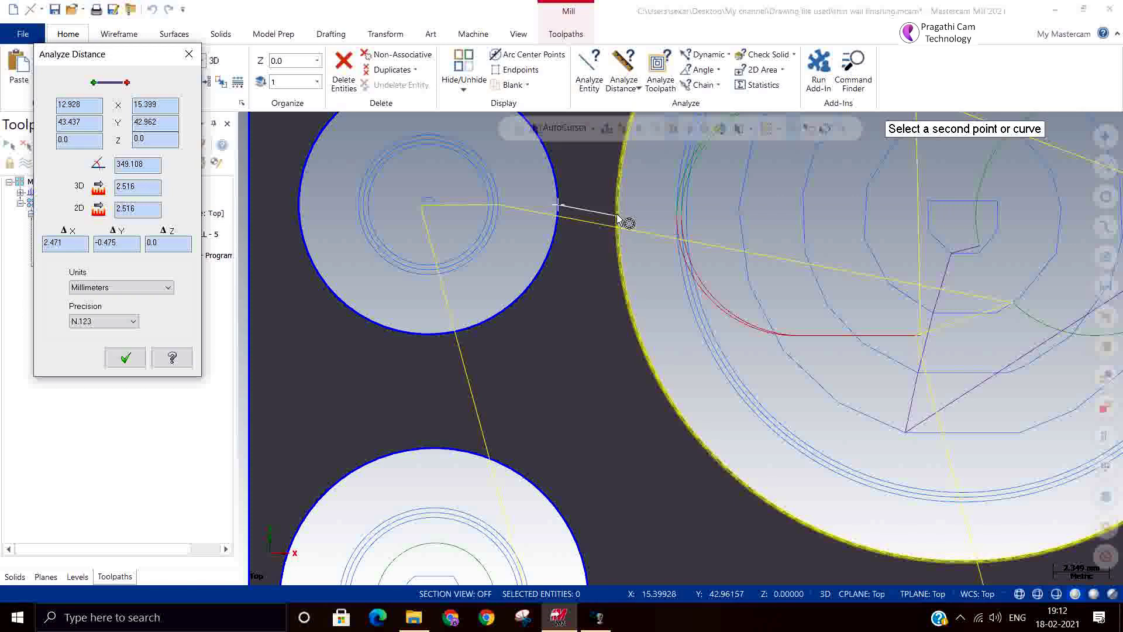
pyautogui.click(618, 216)
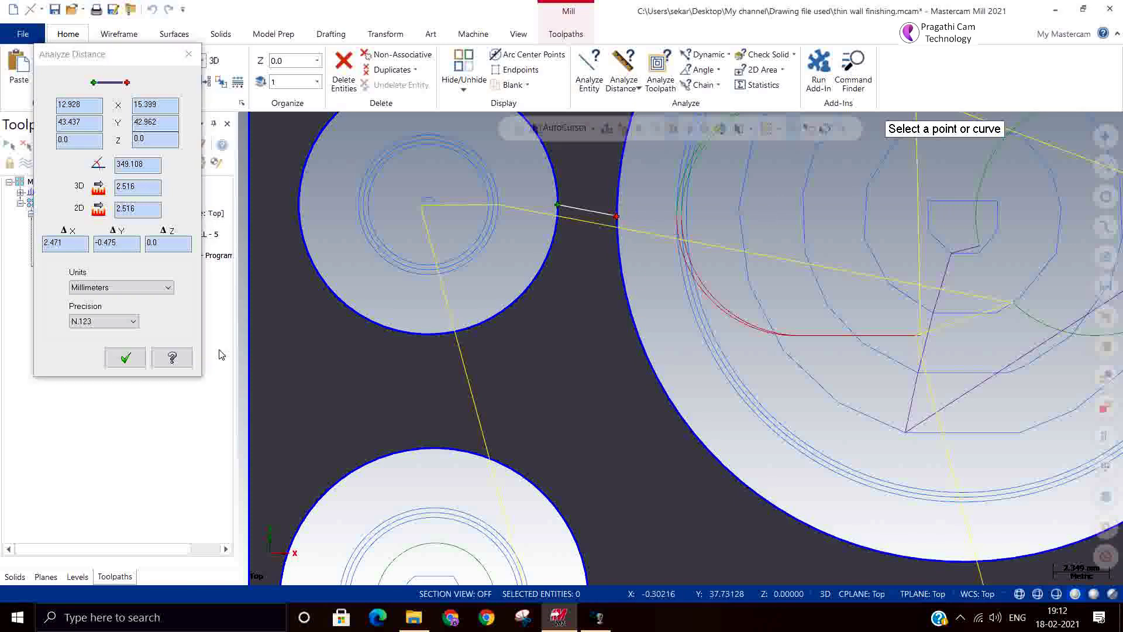
pyautogui.click(125, 358)
# Examine the remaining walls around the five holes from the top view and show the plate in isometric view.
pyautogui.scroll(-3, 496, 234)
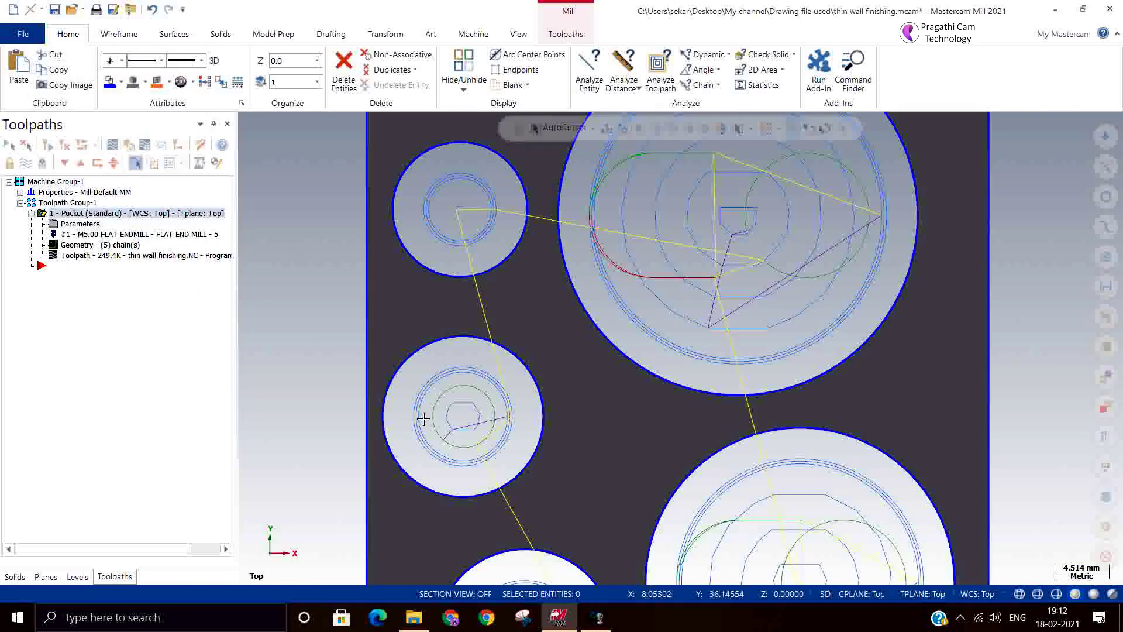
pyautogui.scroll(3, 404, 374)
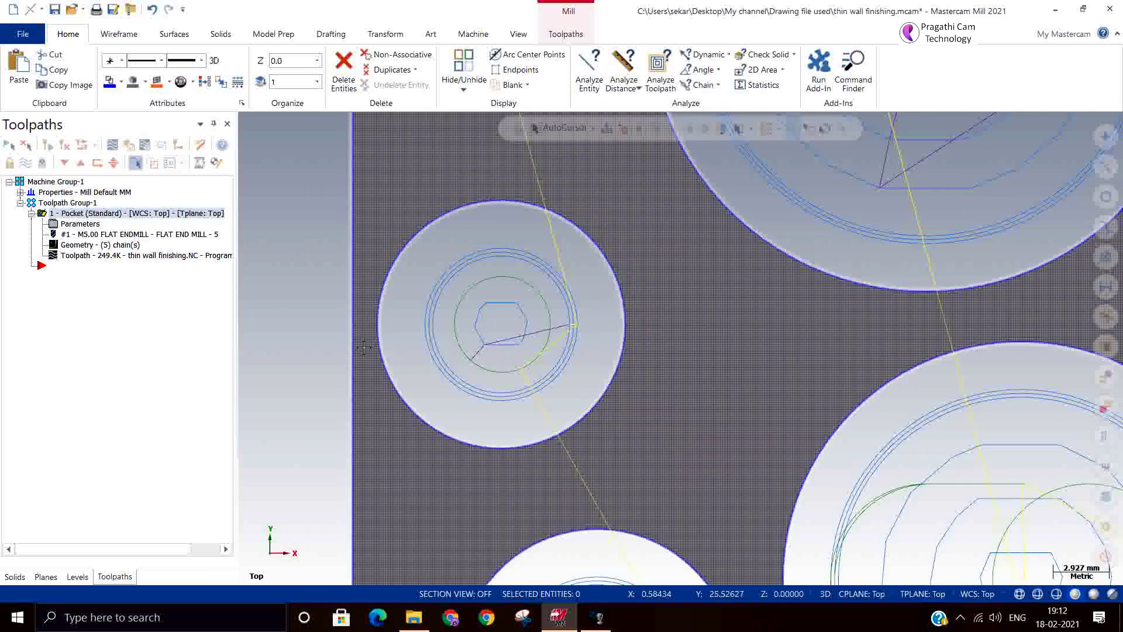
pyautogui.scroll(-4, 363, 348)
pyautogui.rightClick(850, 363)
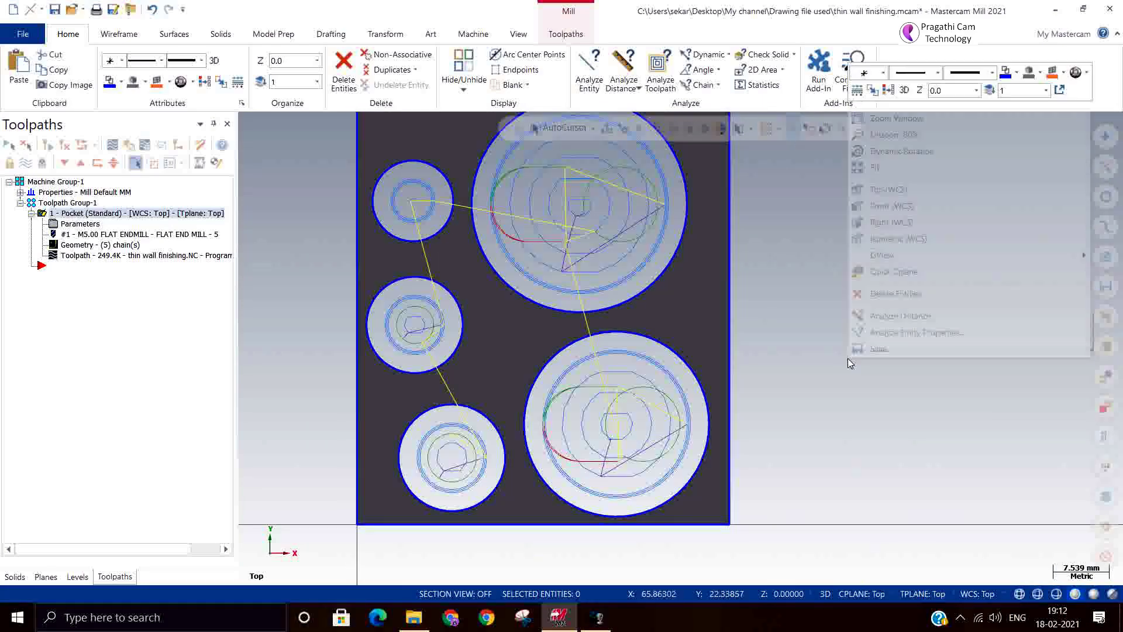
pyautogui.click(893, 239)
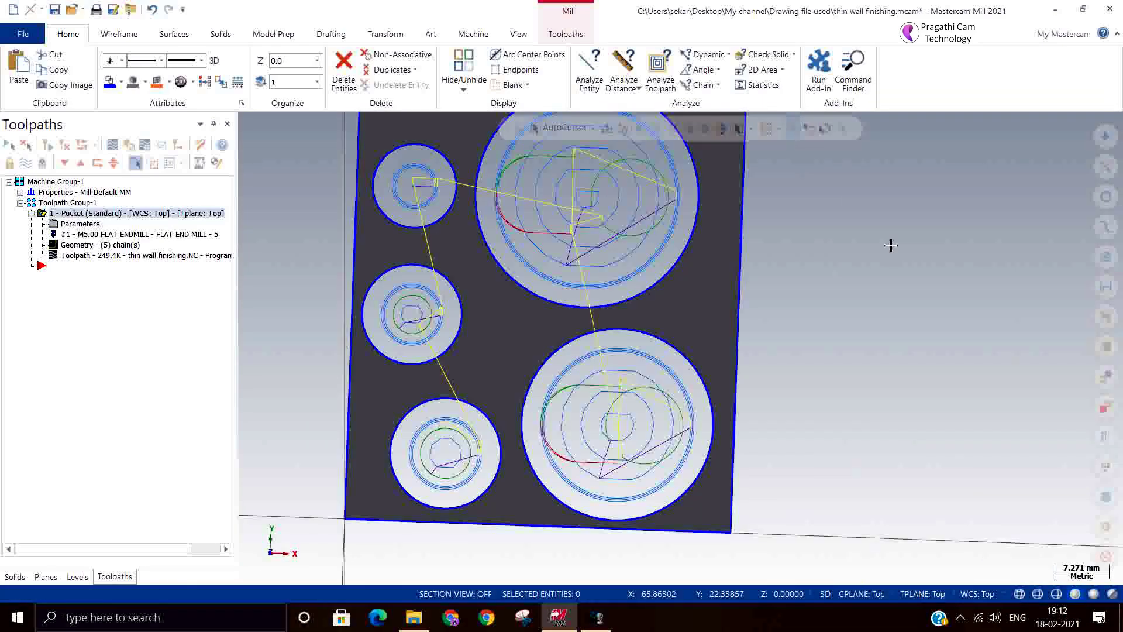
# Set the pocket toolpath's depth cut order to by depth.
pyautogui.scroll(5, 634, 501)
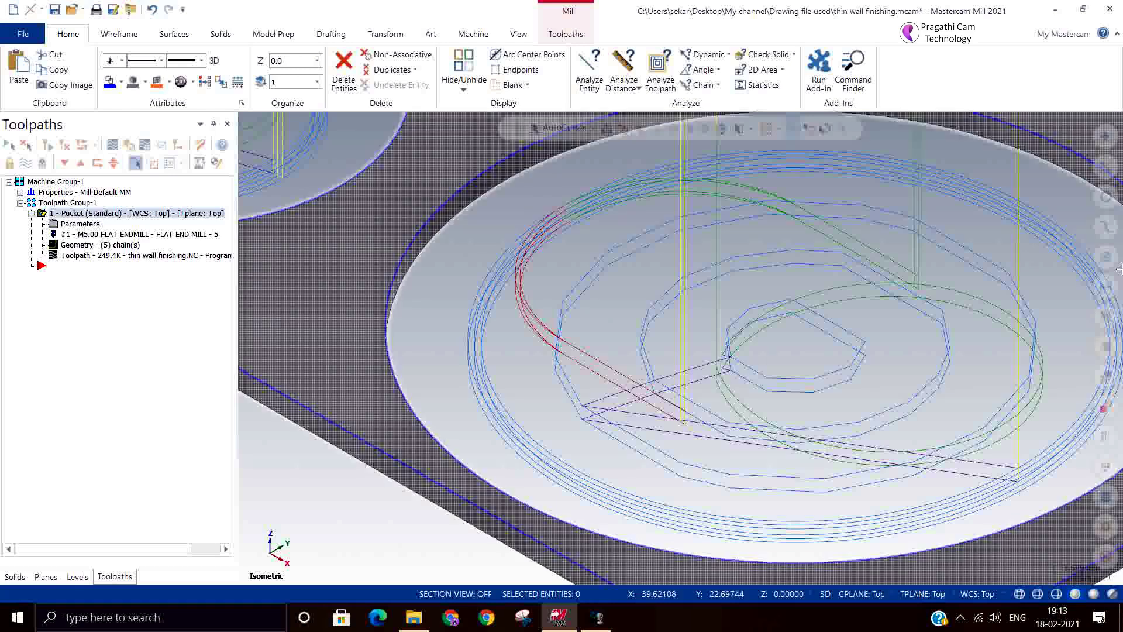
pyautogui.scroll(-4, 1024, 186)
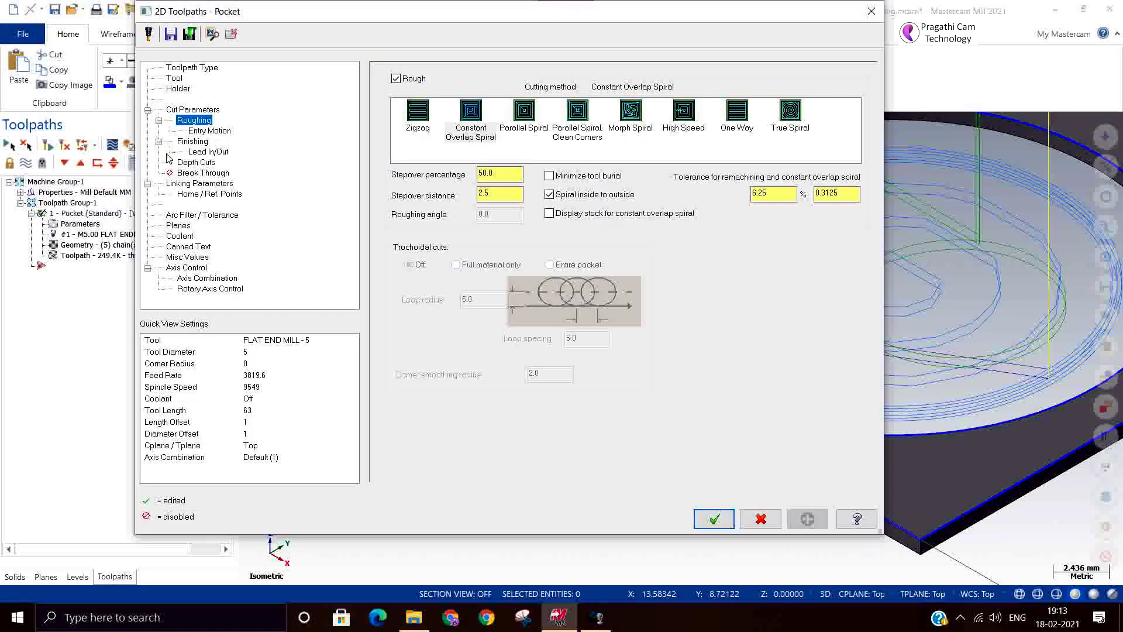
pyautogui.click(184, 163)
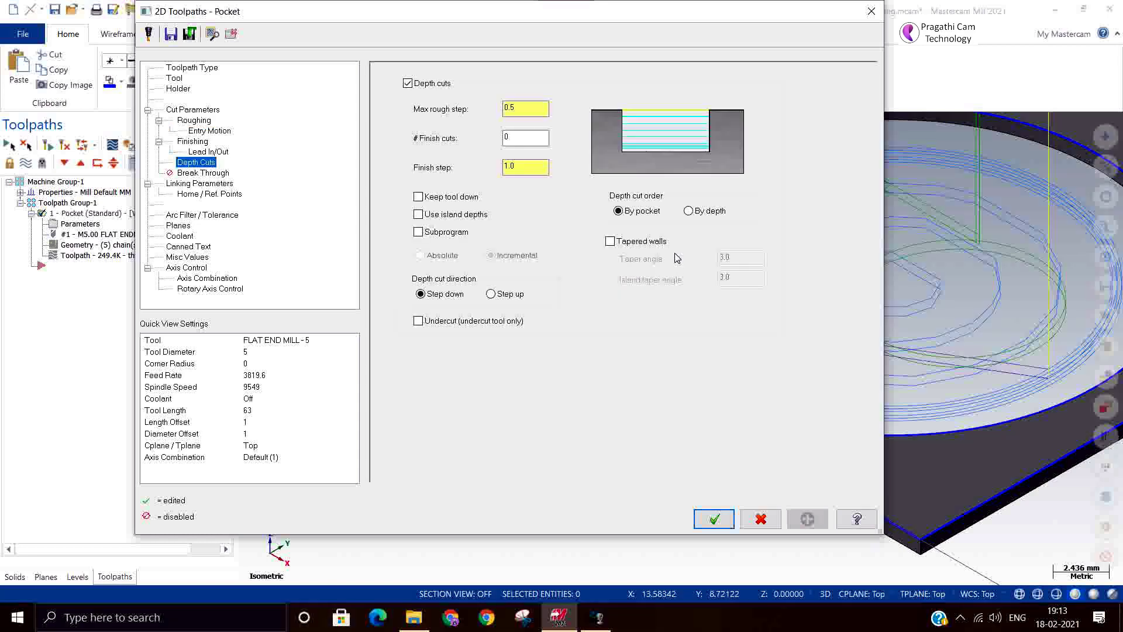
pyautogui.click(688, 211)
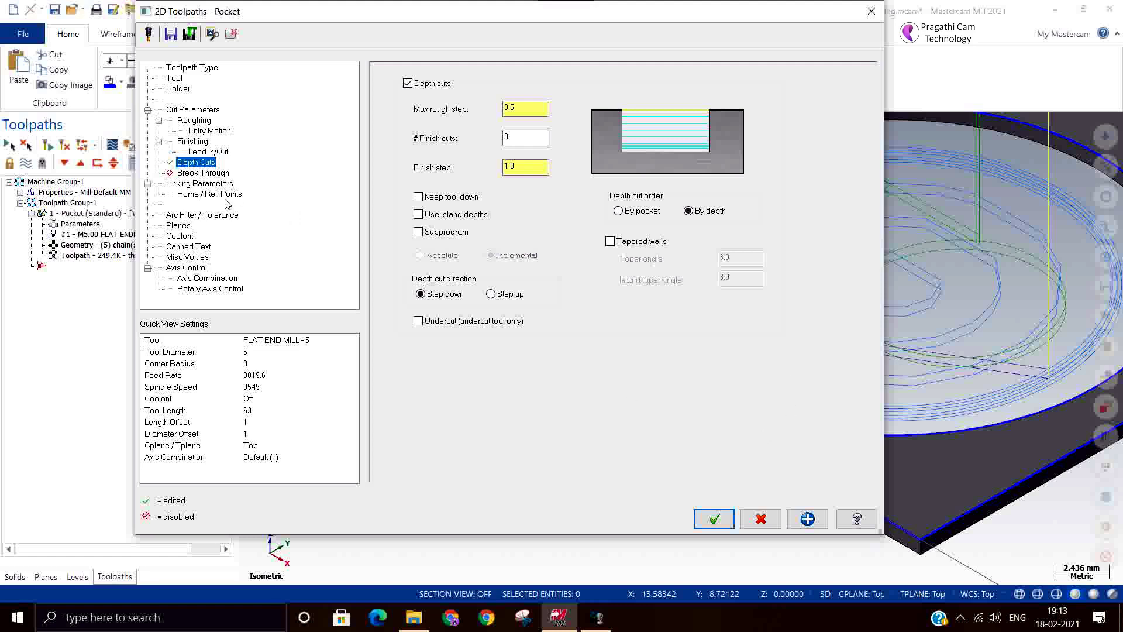
# Enable thin wall finishing for the pocket, with 3 finish passes and 10 Z finish passes per rough depth cut.
pyautogui.click(200, 184)
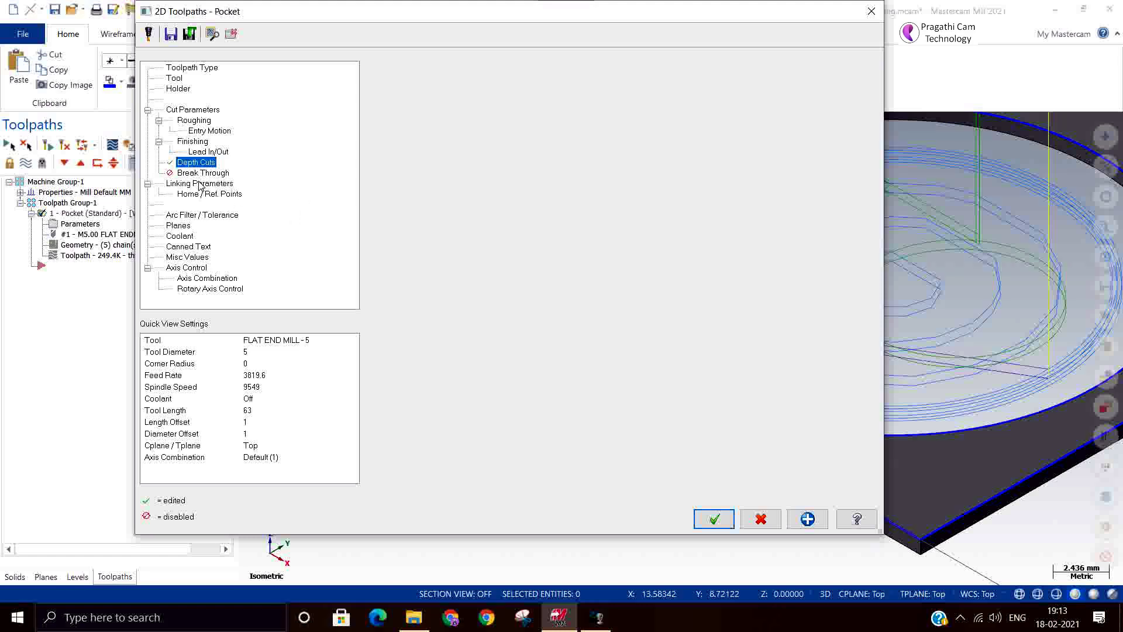
pyautogui.click(195, 142)
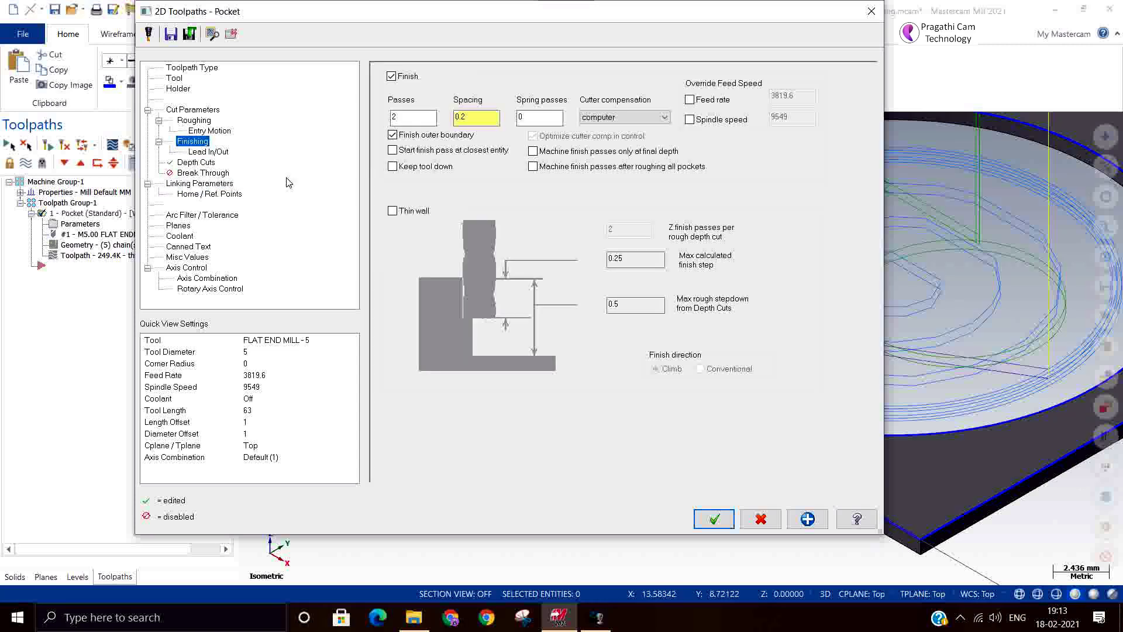
pyautogui.click(423, 212)
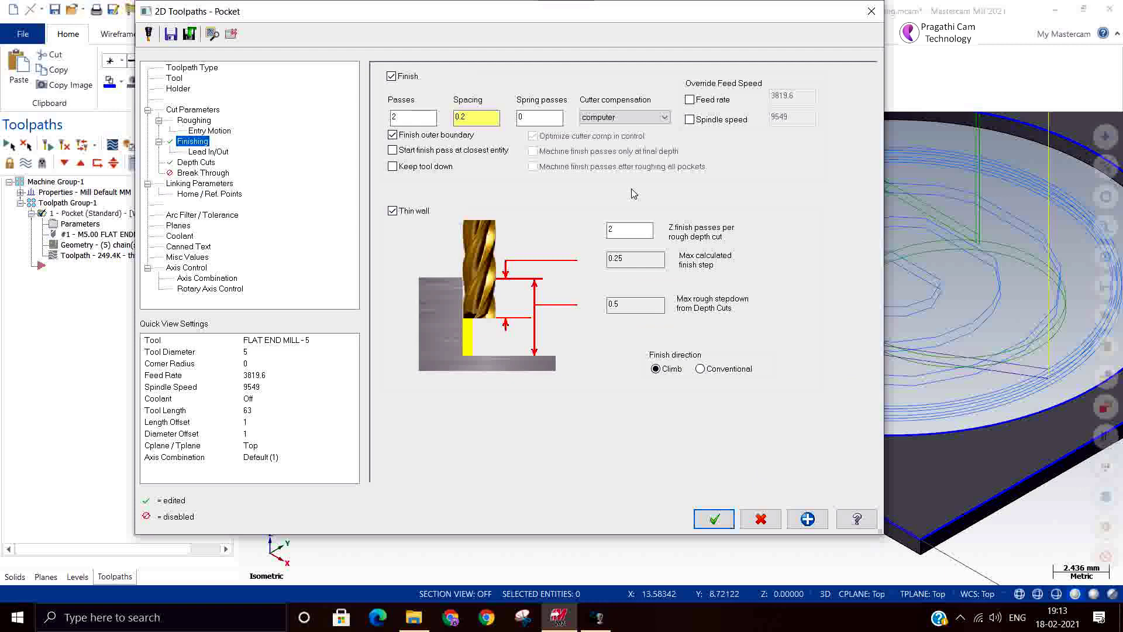
pyautogui.doubleClick(411, 124)
pyautogui.write('3')
pyautogui.click(611, 229)
pyautogui.write('10')
# Review the pocket's cut parameters, roughing, depth cuts and linking parameters.
pyautogui.click(192, 110)
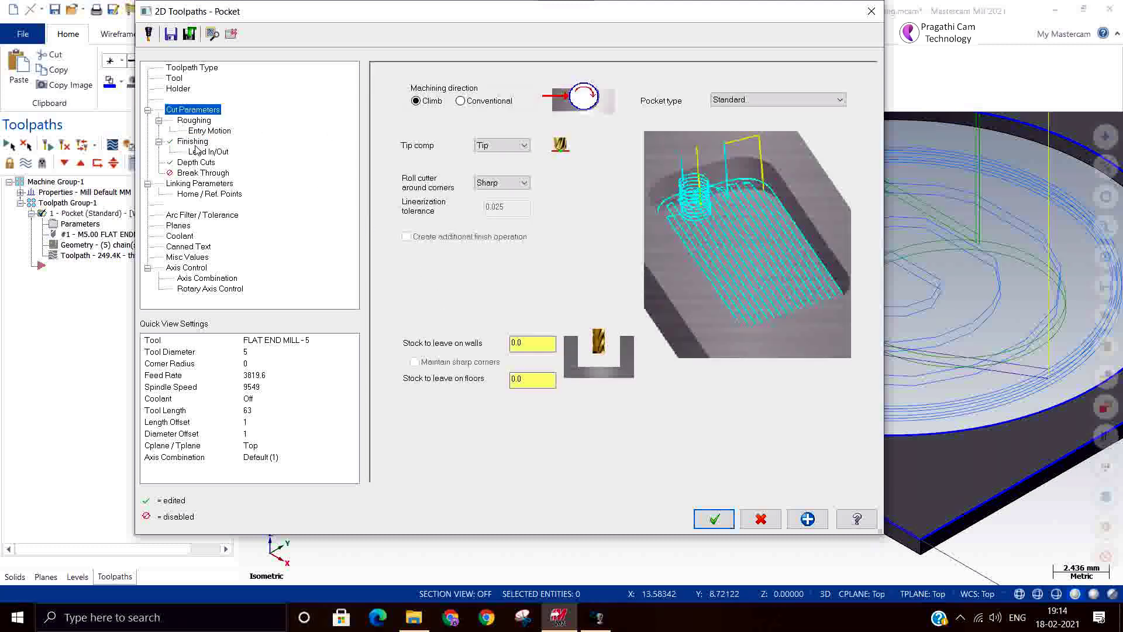
pyautogui.click(195, 121)
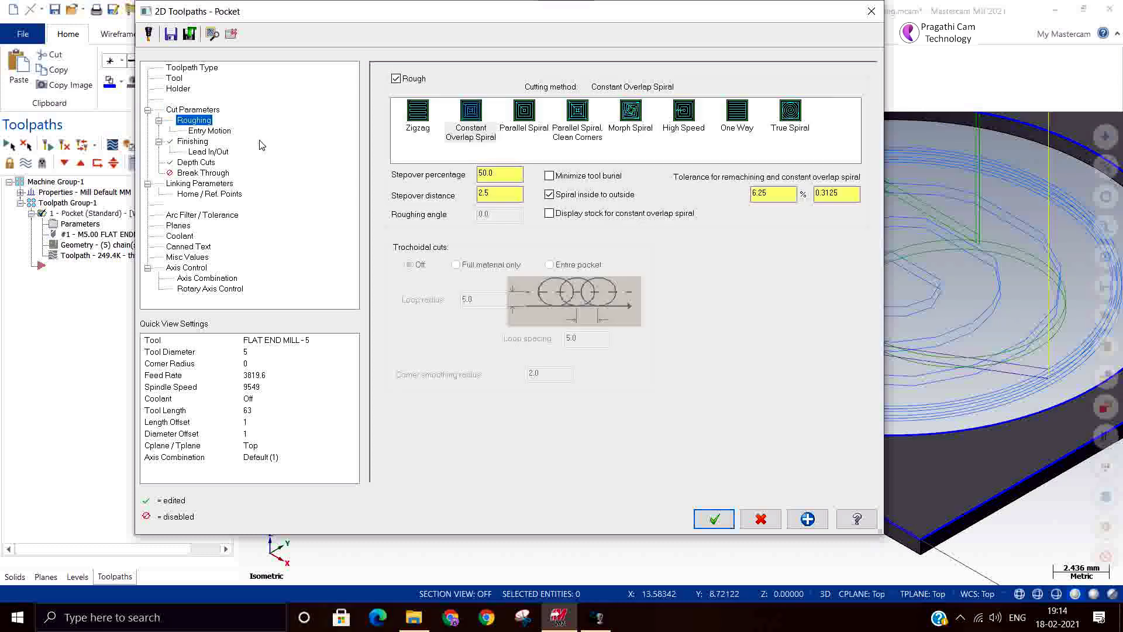
pyautogui.click(199, 163)
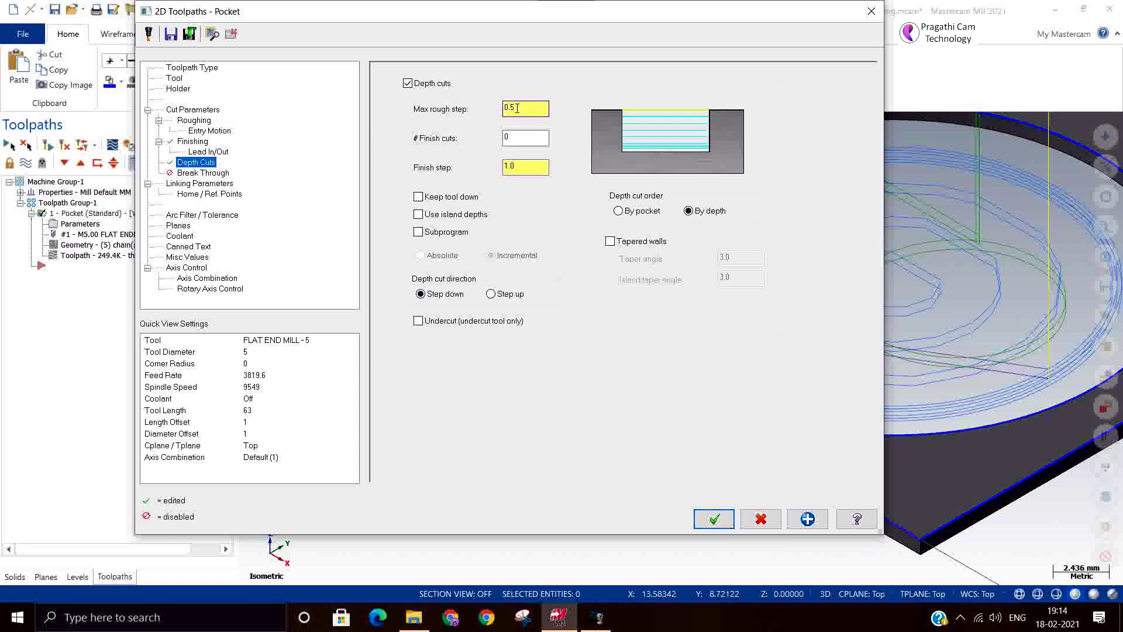
pyautogui.click(188, 122)
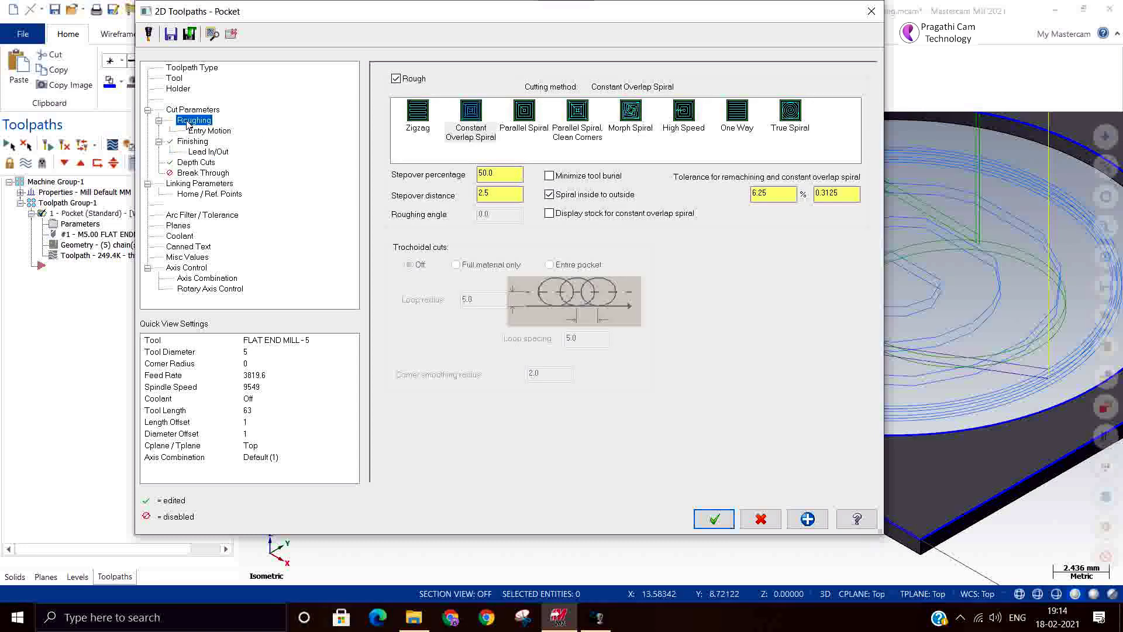
pyautogui.click(203, 165)
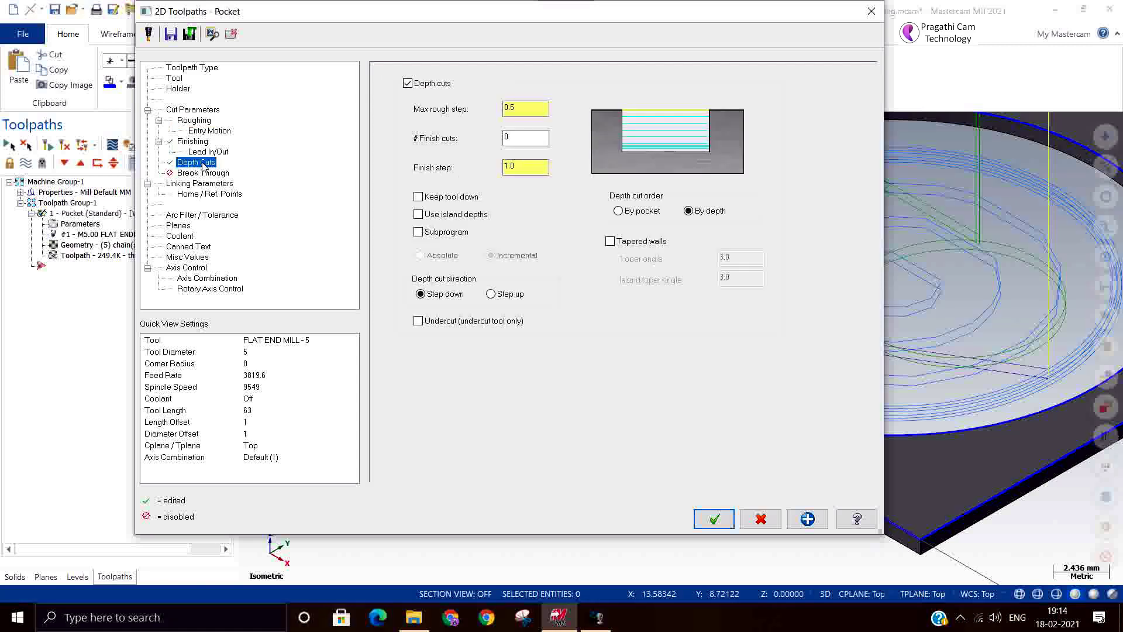
pyautogui.click(198, 185)
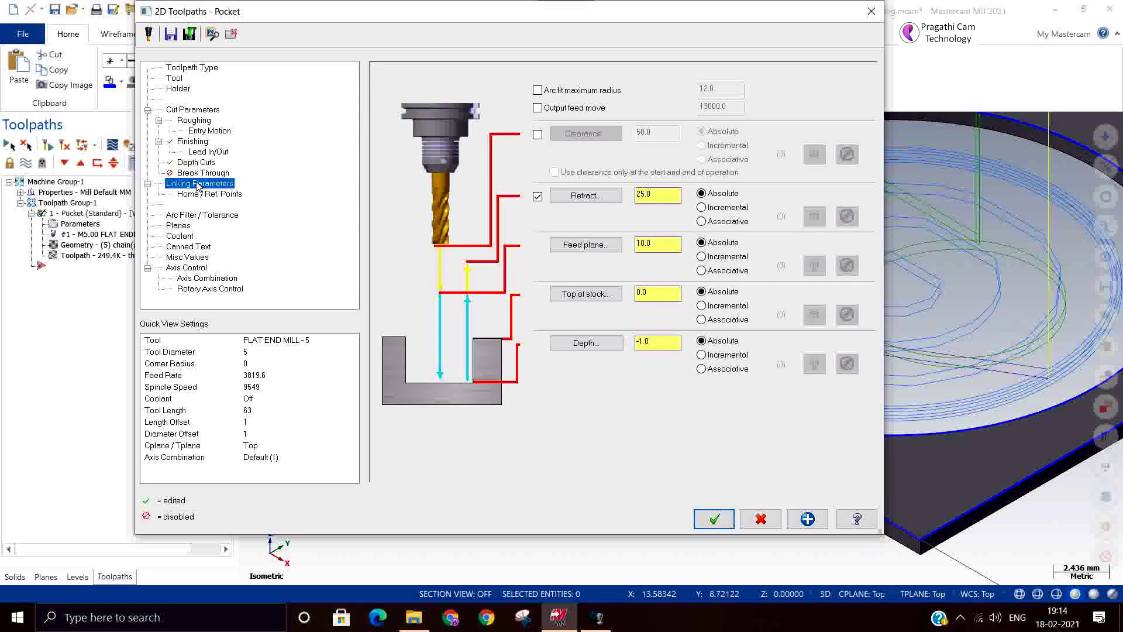
# Set the number of finish passes to 2, accept the pocket parameters and regenerate the toolpath.
pyautogui.click(188, 142)
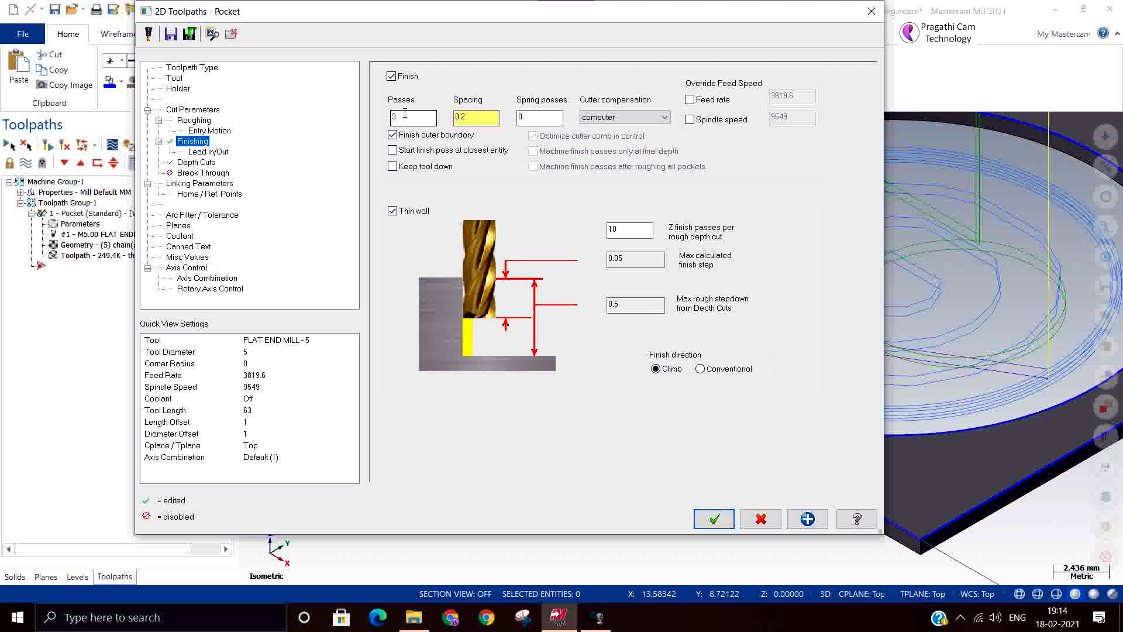
pyautogui.click(405, 114)
pyautogui.click(714, 518)
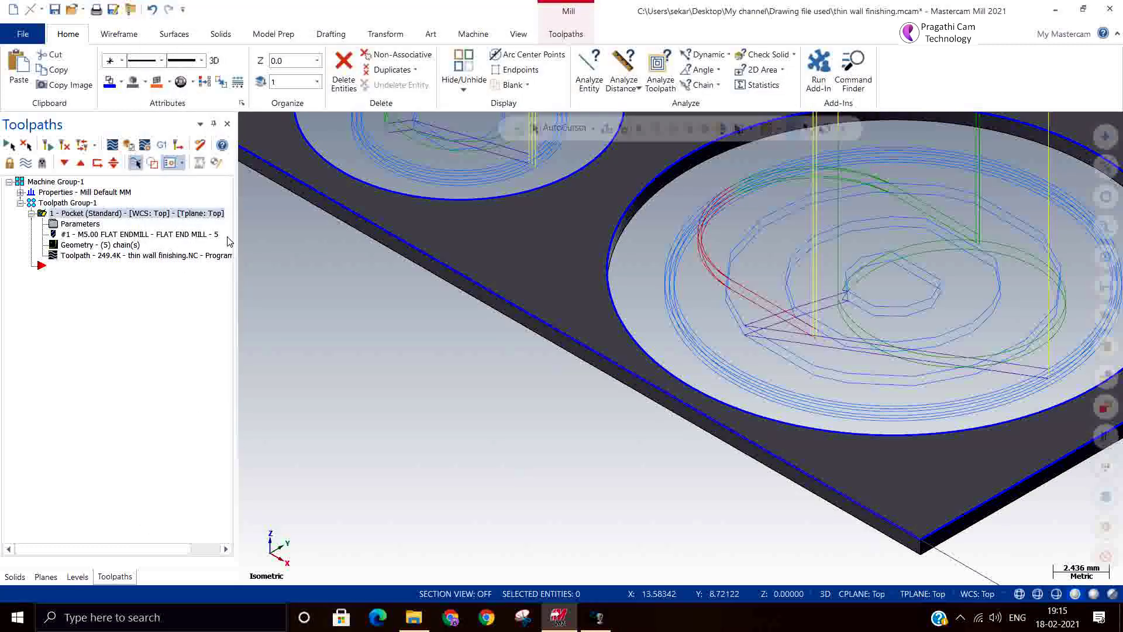
pyautogui.click(62, 147)
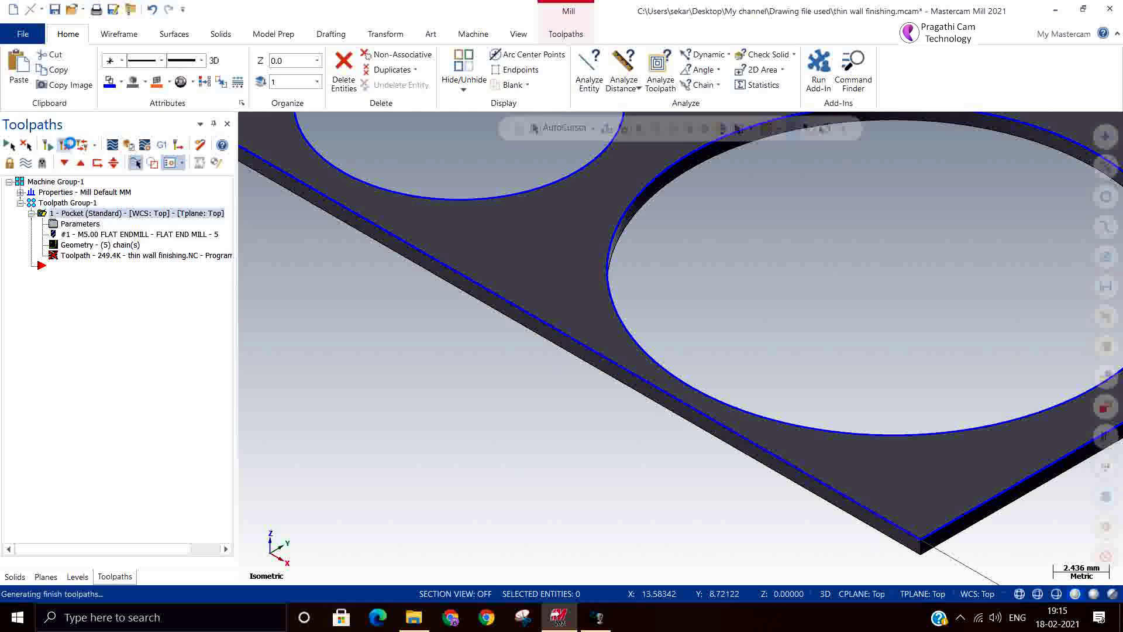
# Examine the regenerated thin wall finishing passes inside the plate's holes up close.
pyautogui.scroll(-2, 428, 411)
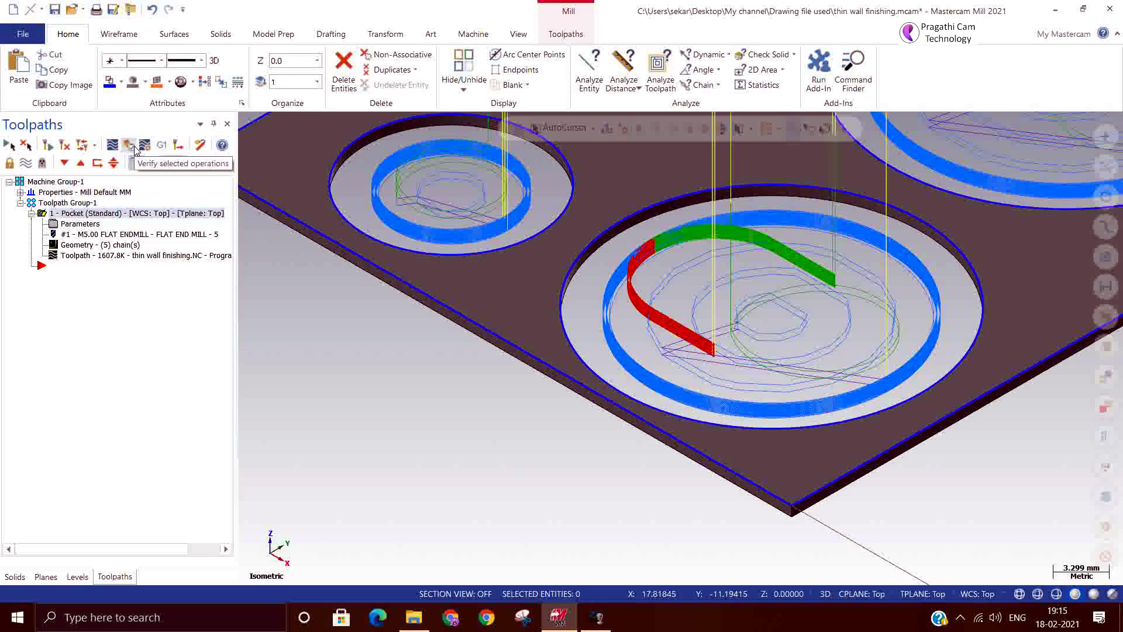
pyautogui.scroll(5, 376, 204)
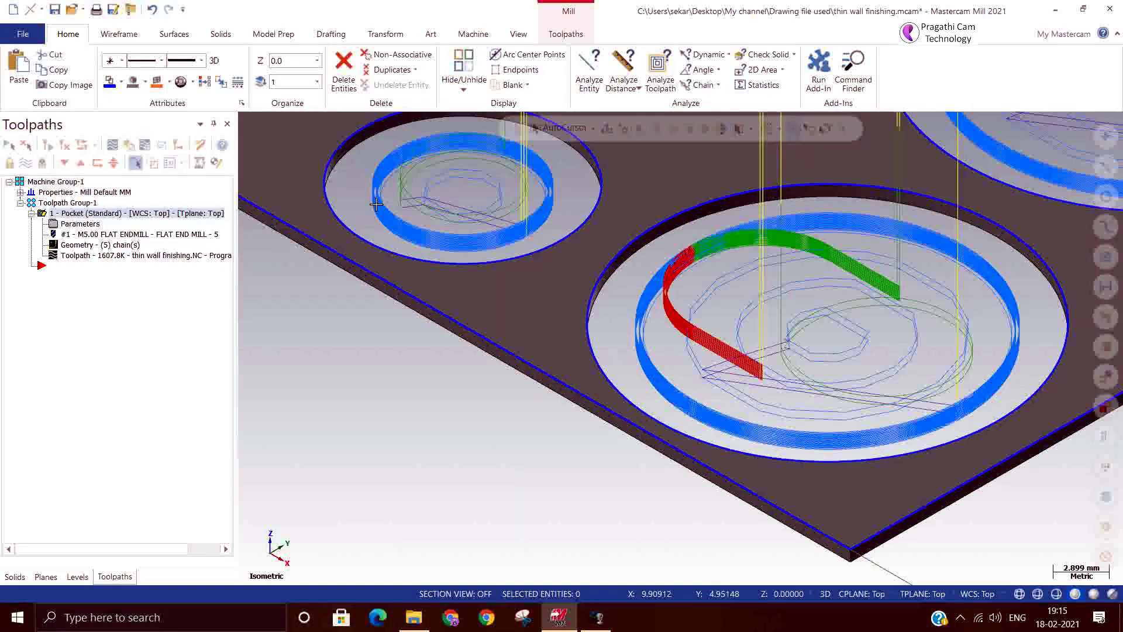
pyautogui.scroll(6, 376, 204)
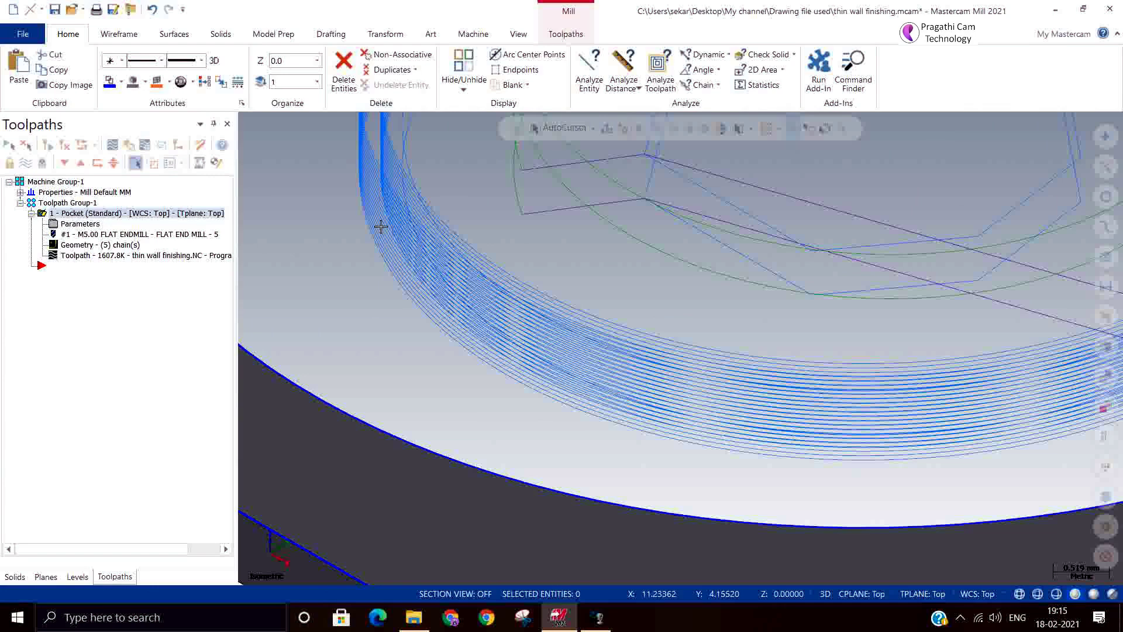
pyautogui.scroll(-5, 380, 227)
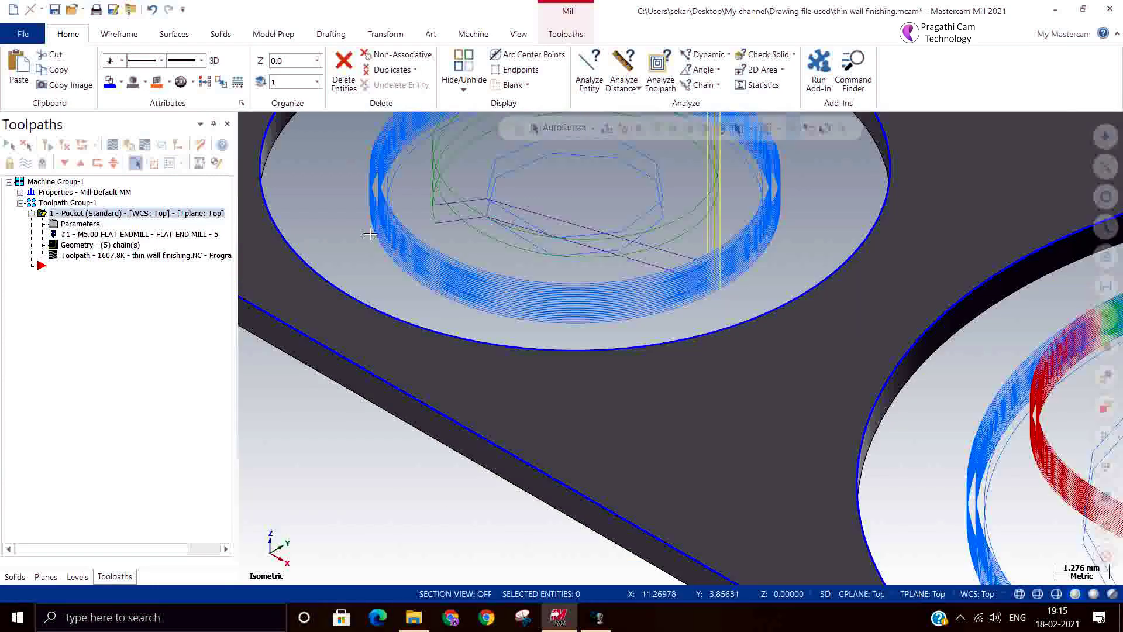
pyautogui.scroll(-2, 328, 205)
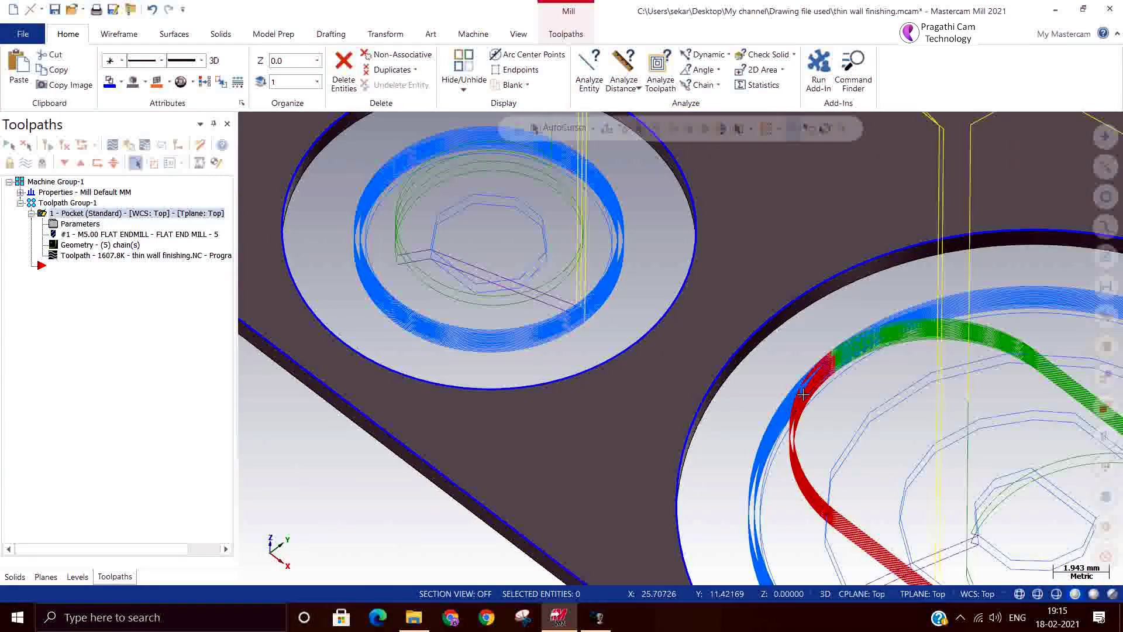
pyautogui.scroll(-2, 636, 318)
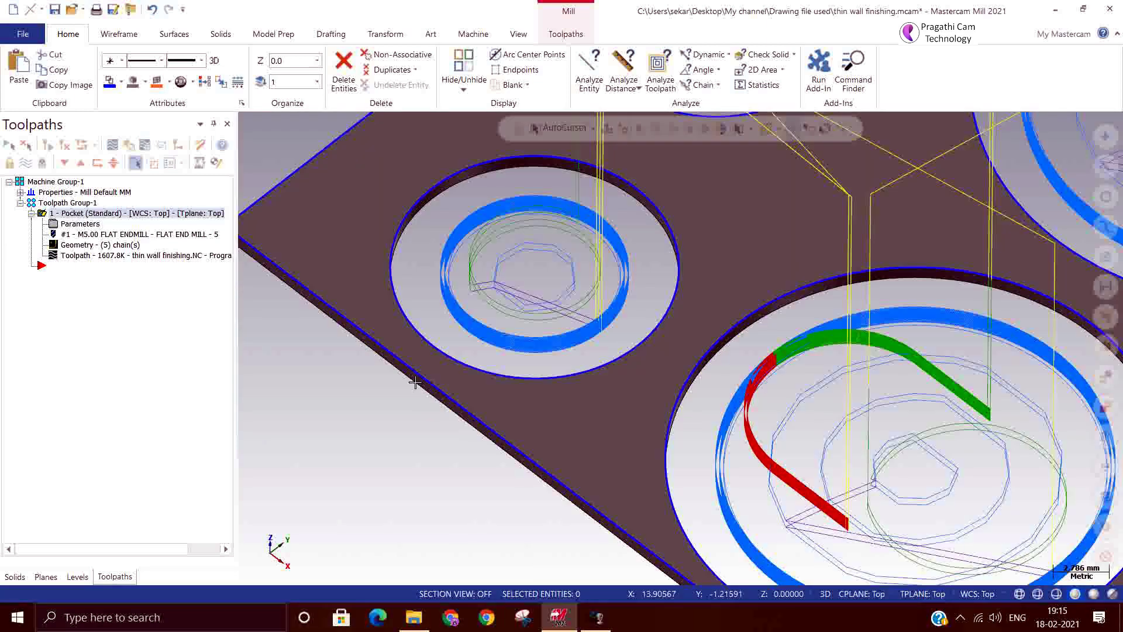
pyautogui.scroll(-3, 374, 398)
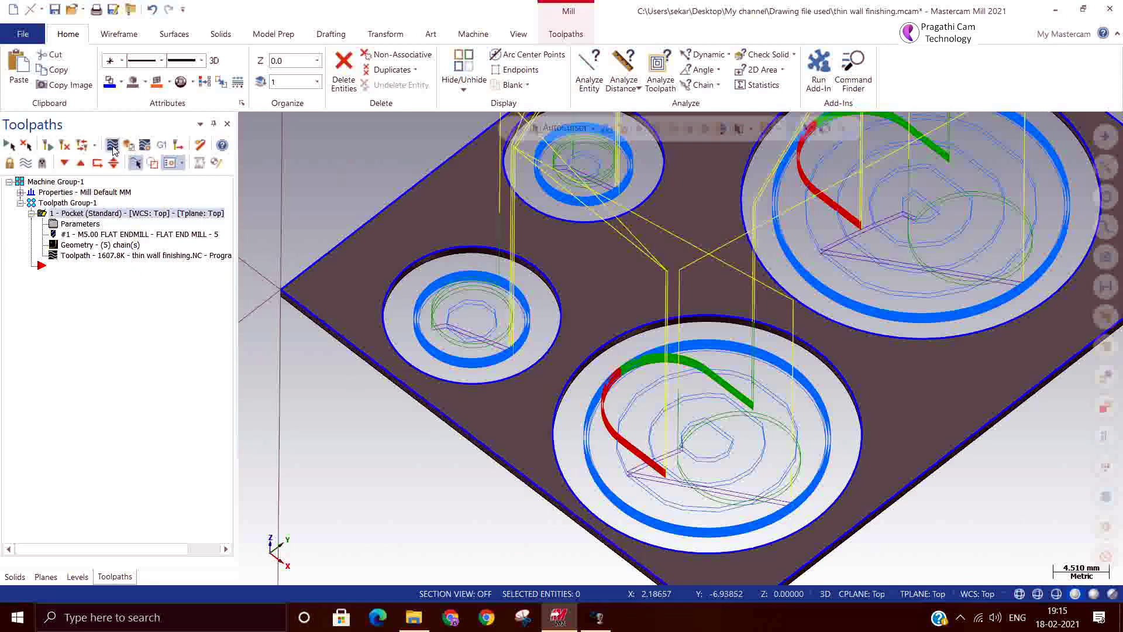
# Play the backplot of the pocket toolpath and turn off its quick verify shading.
pyautogui.click(112, 146)
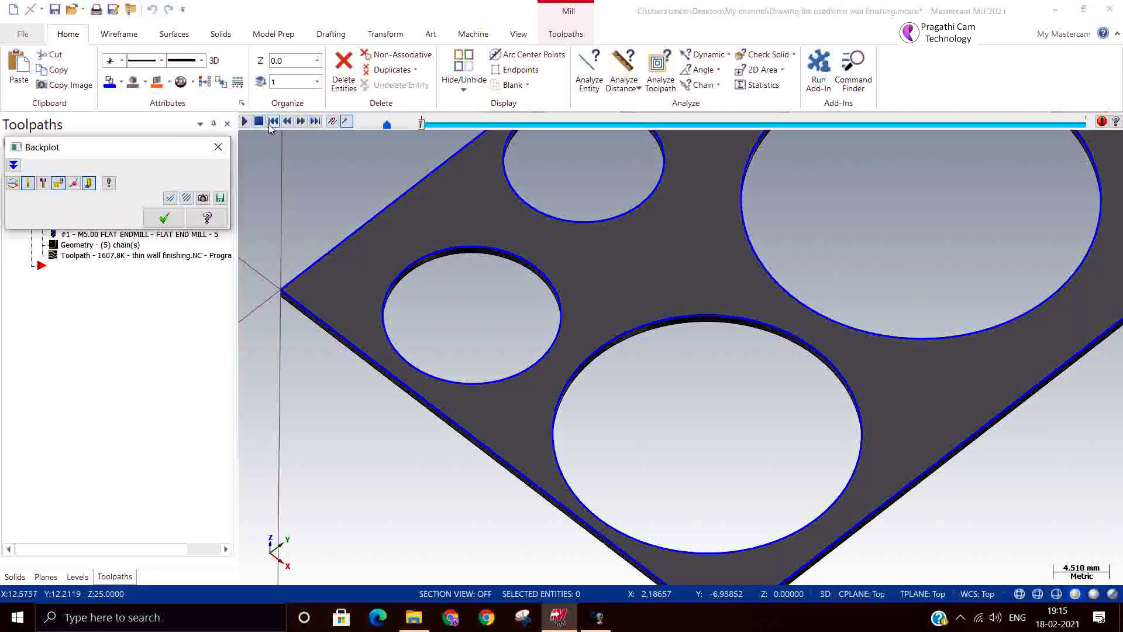
pyautogui.click(243, 121)
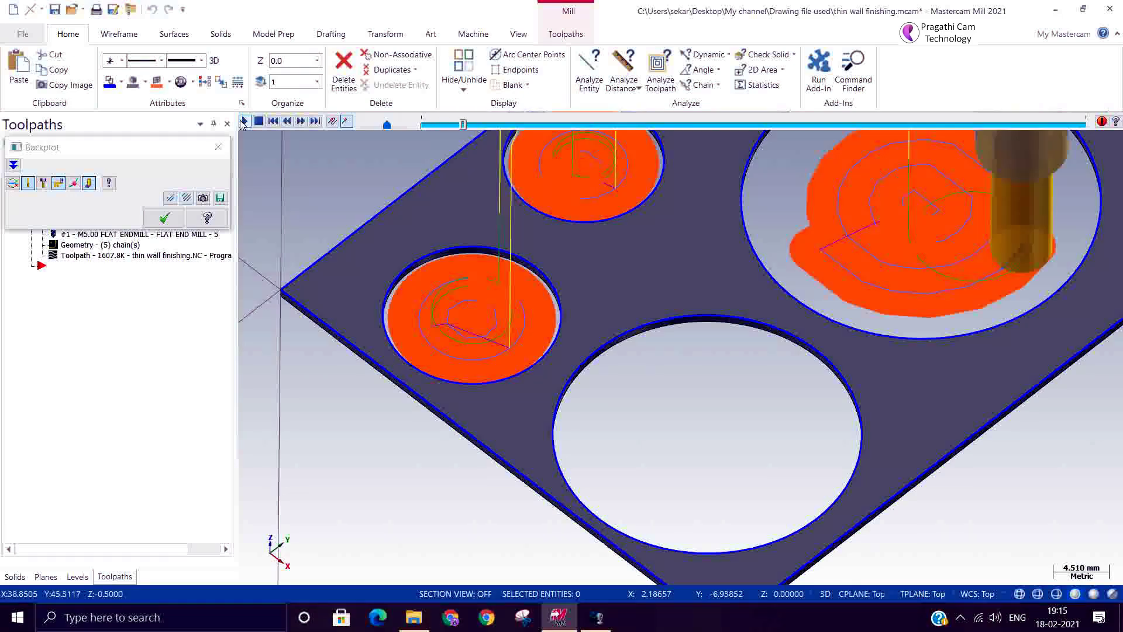
pyautogui.click(89, 185)
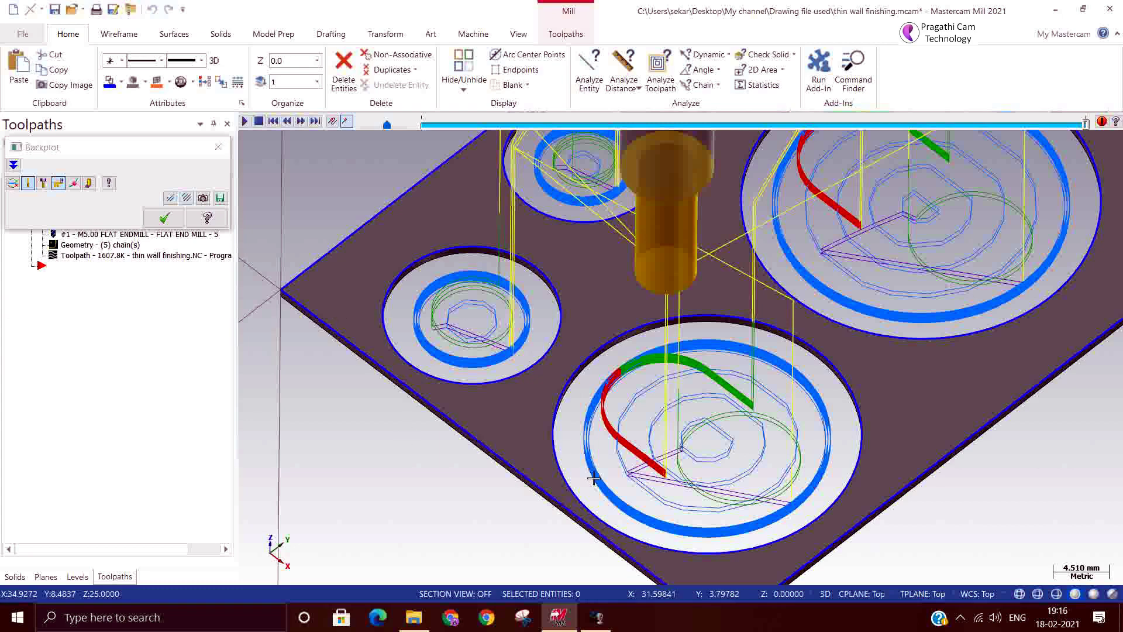
# Inspect the stacked finishing passes from a low side angle and close the backplot.
pyautogui.moveTo(558, 447); pyautogui.dragTo(594, 439, button='middle')
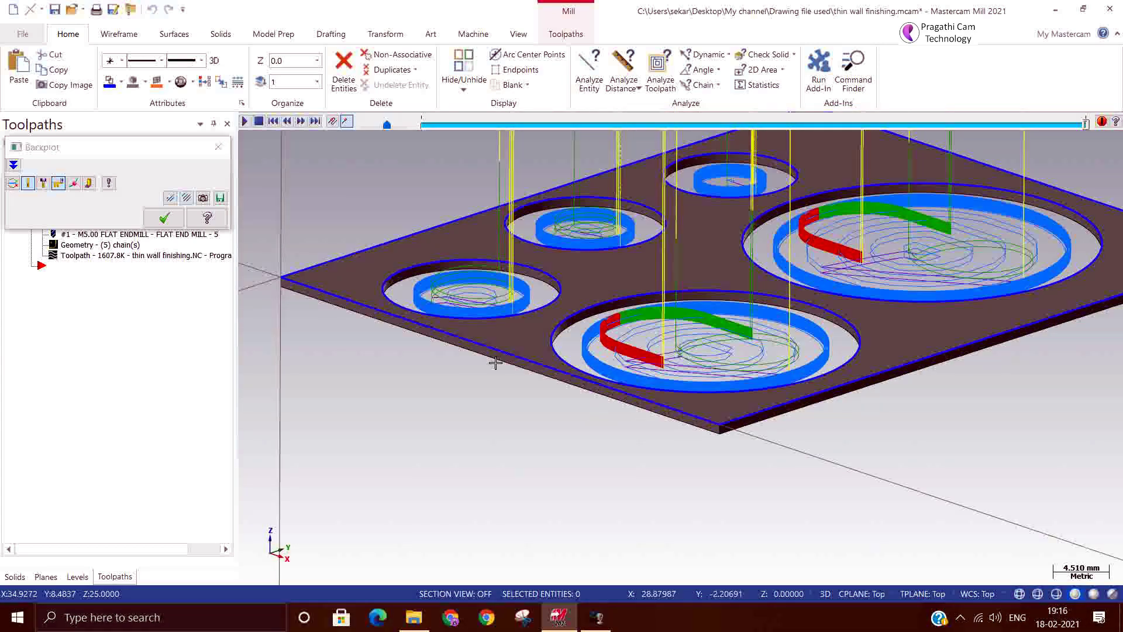
pyautogui.scroll(3, 488, 355)
pyautogui.scroll(5, 392, 307)
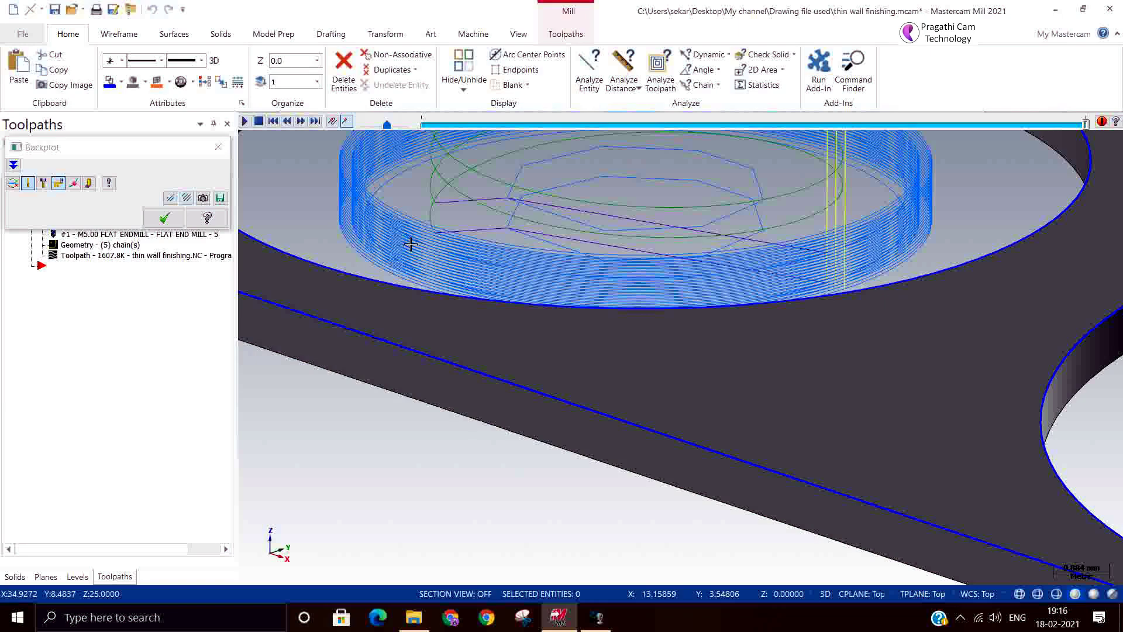
pyautogui.moveTo(410, 244); pyautogui.dragTo(359, 322, button='middle')
pyautogui.scroll(-4, 420, 273)
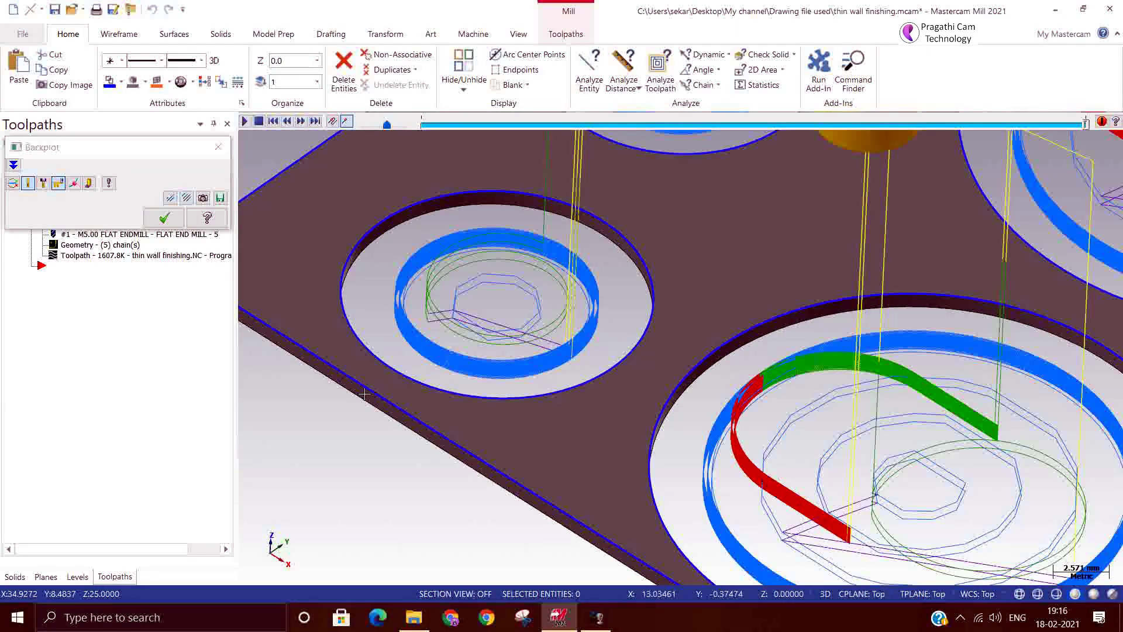
pyautogui.scroll(-3, 649, 354)
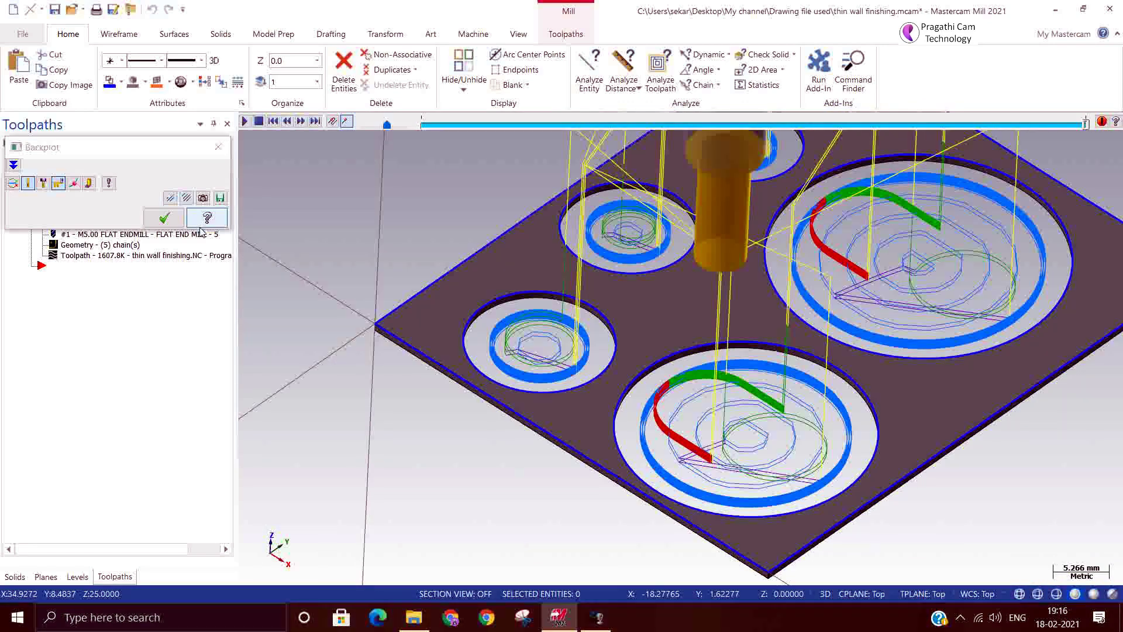
pyautogui.click(164, 219)
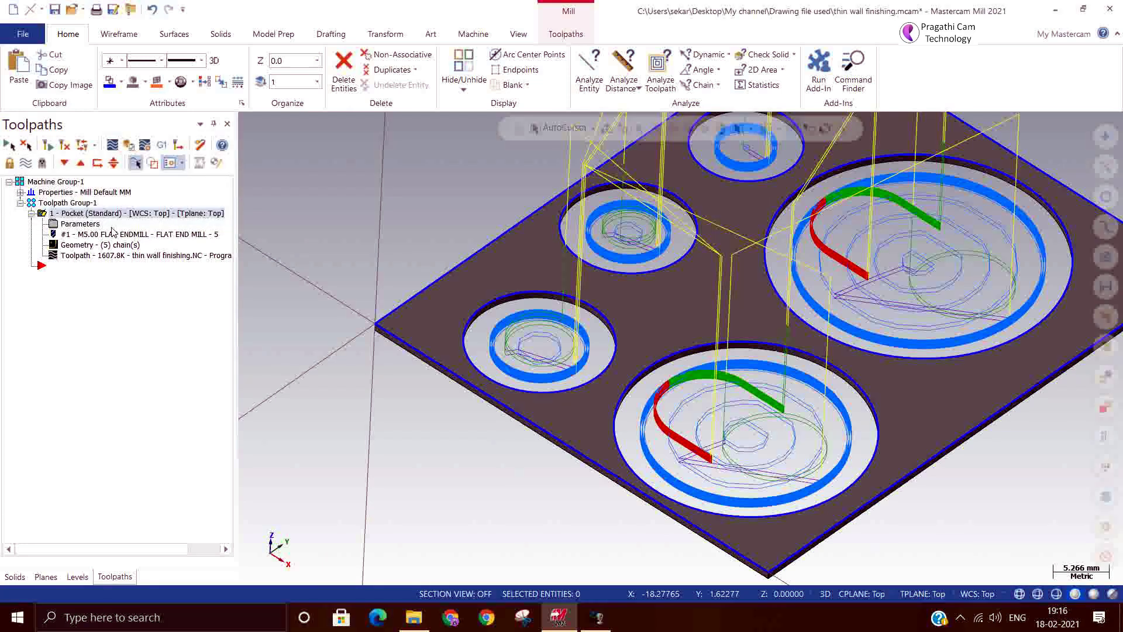
# Reopen the pocket parameters and compare the thin wall finish step and direction settings with the depth cuts.
pyautogui.click(75, 224)
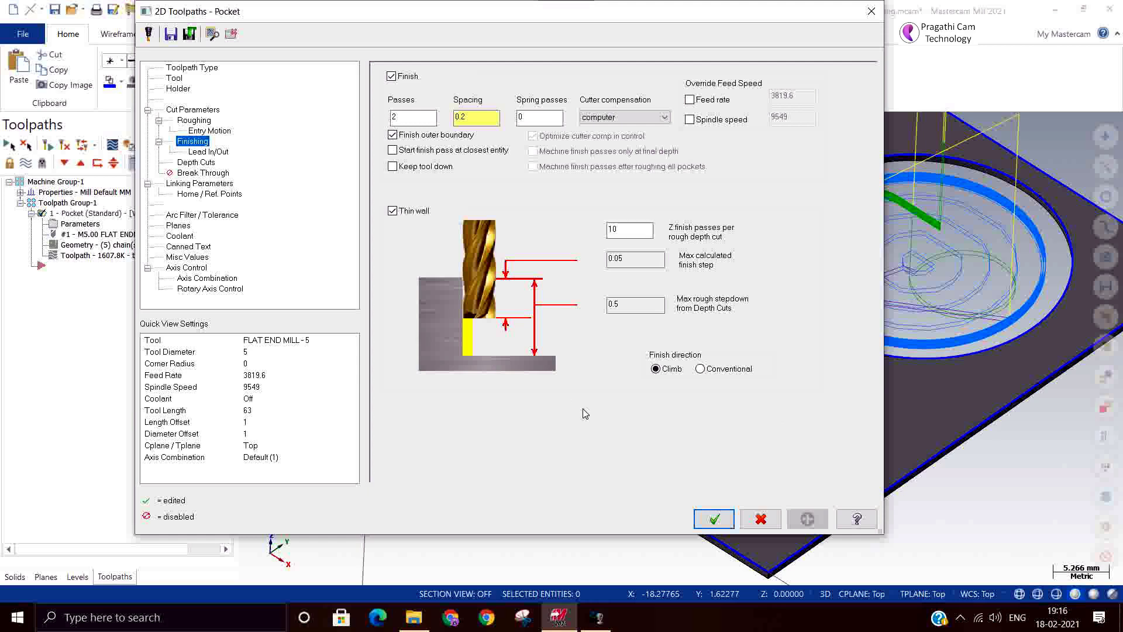
pyautogui.click(702, 370)
pyautogui.click(638, 310)
pyautogui.click(198, 115)
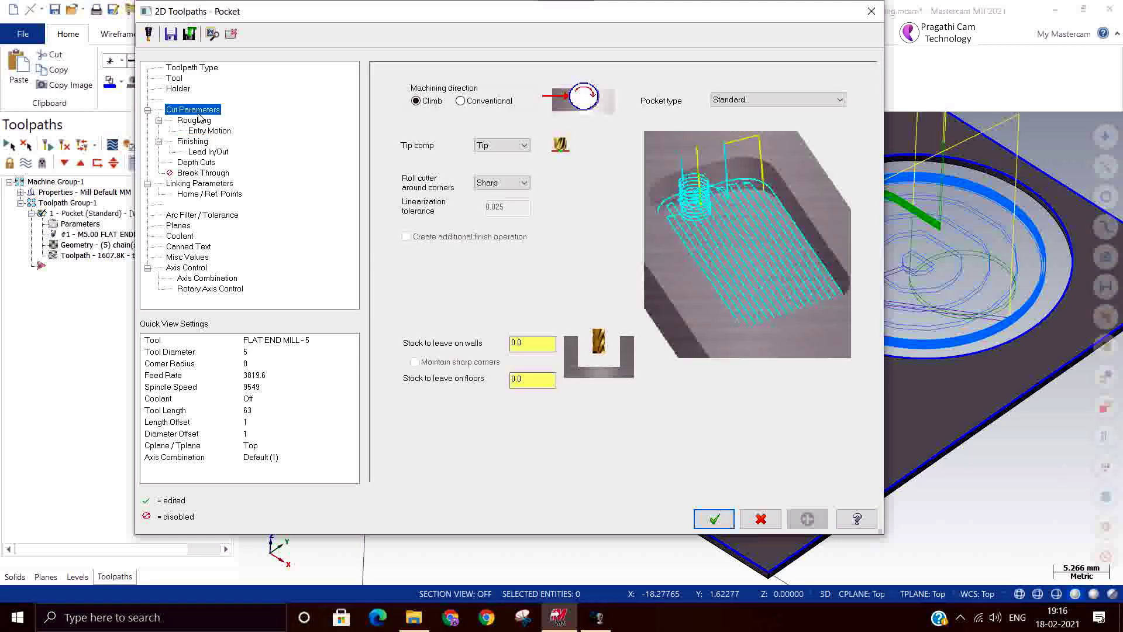
pyautogui.click(198, 162)
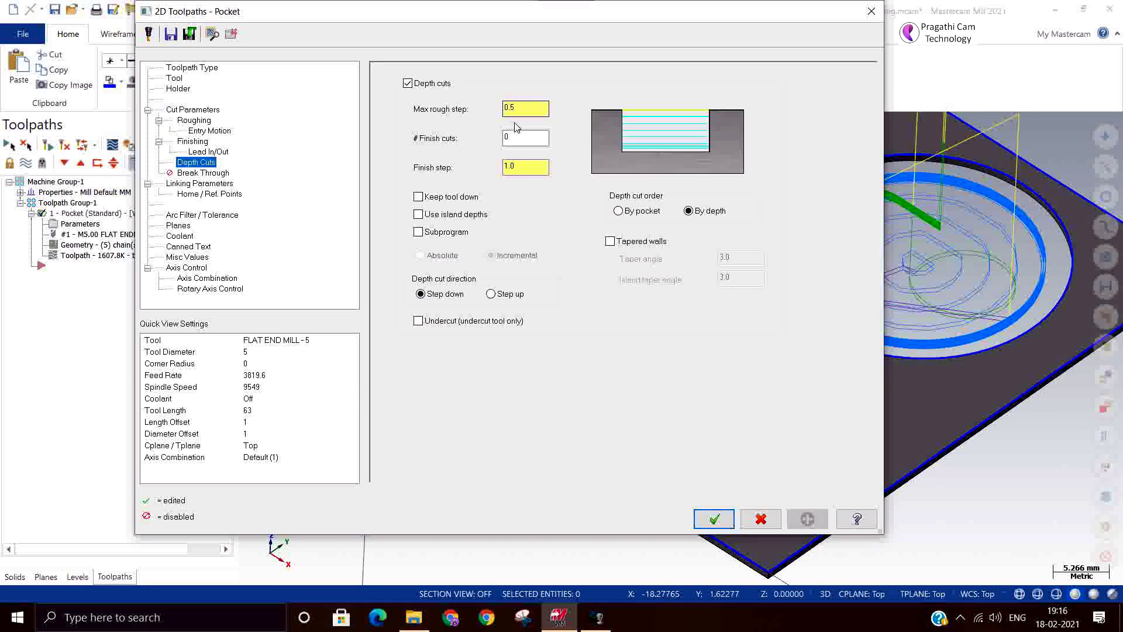
pyautogui.click(201, 142)
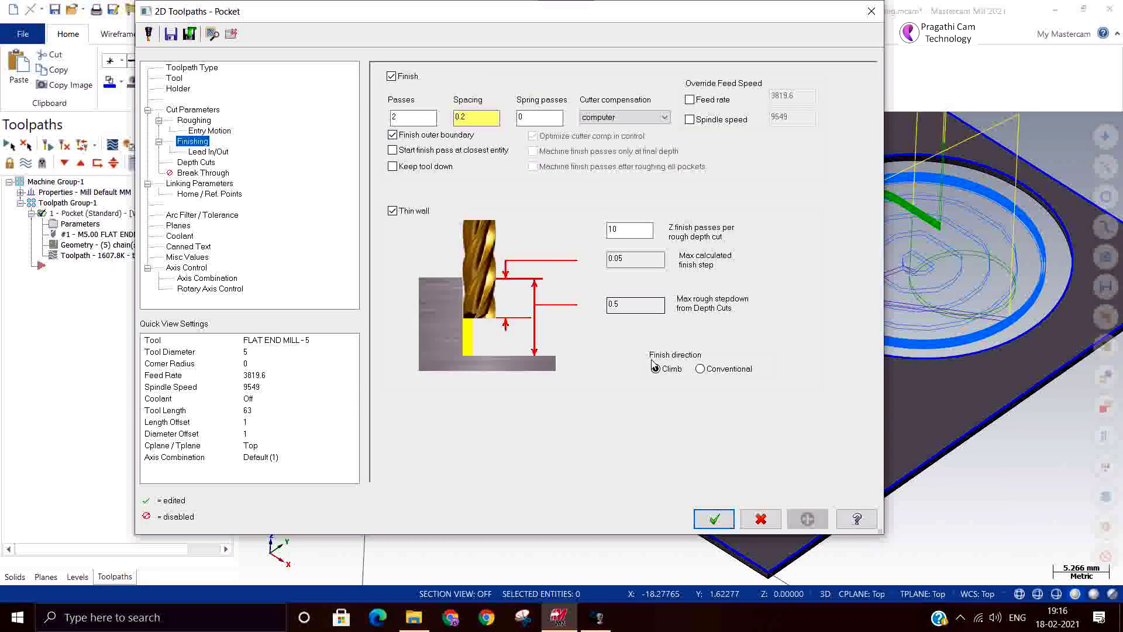
pyautogui.click(634, 261)
pyautogui.click(216, 164)
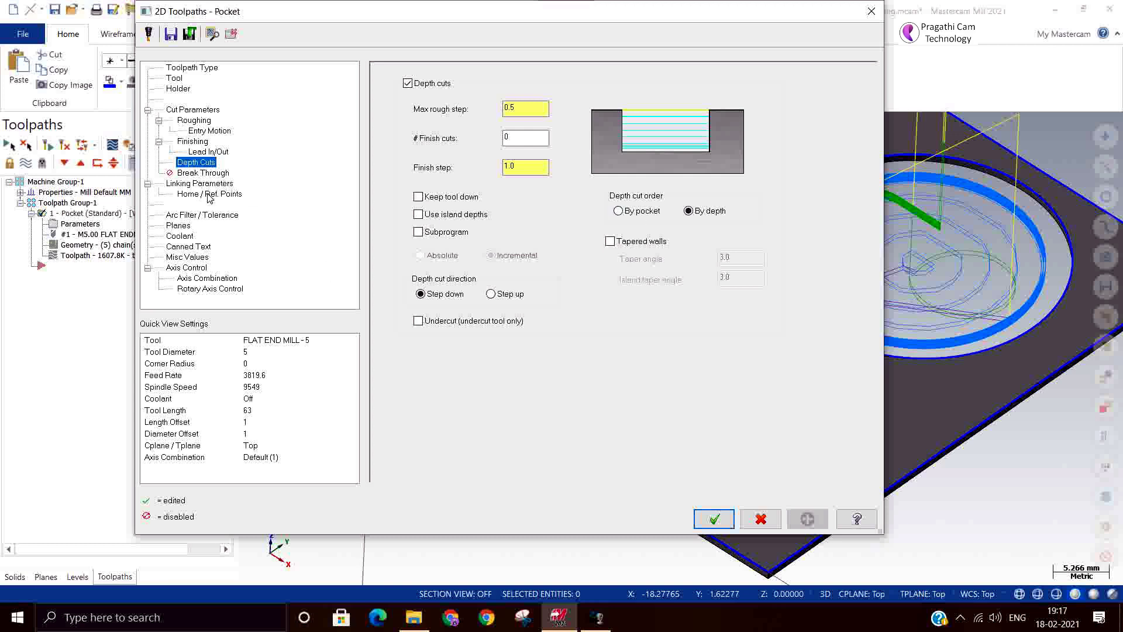
pyautogui.click(199, 143)
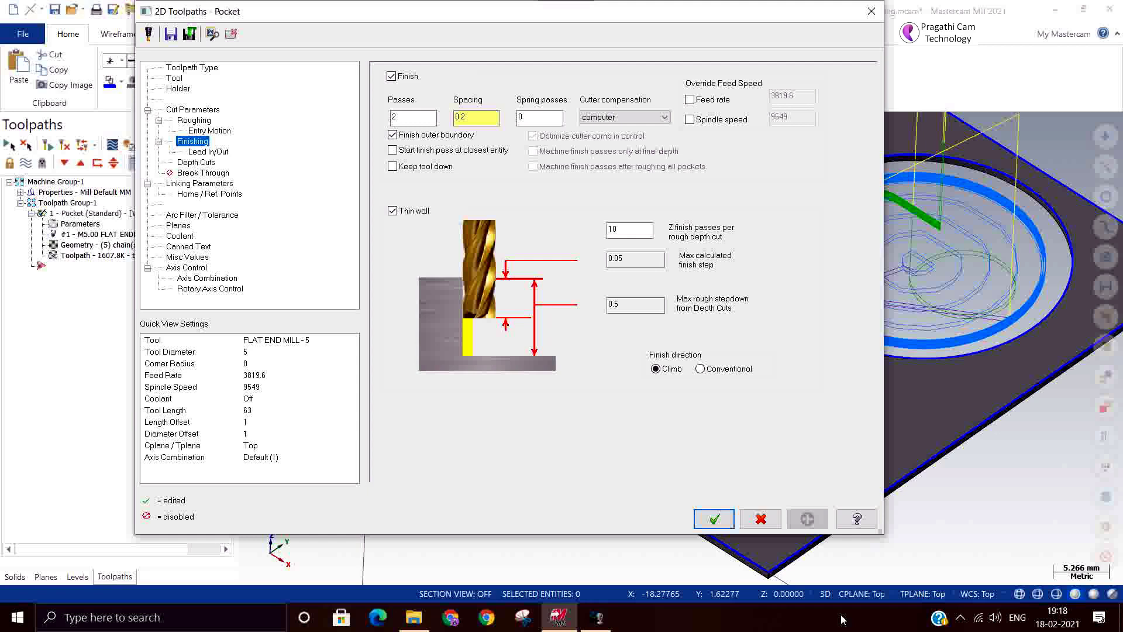
# Review the pocket's lead in/out, depth cuts and linking parameters.
pyautogui.click(209, 152)
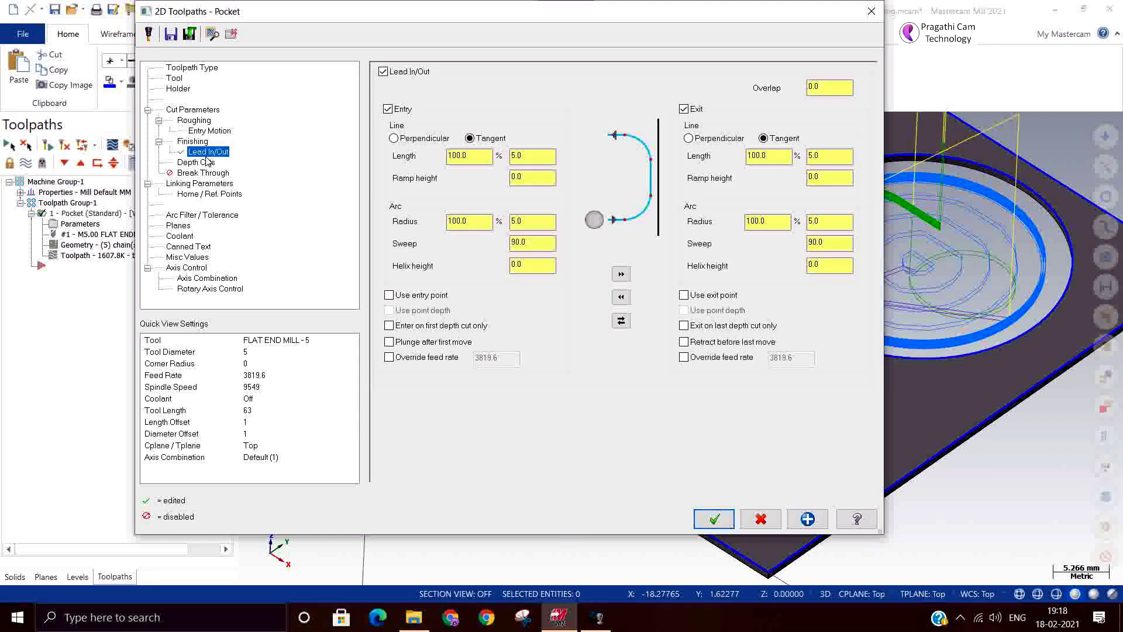
pyautogui.click(199, 163)
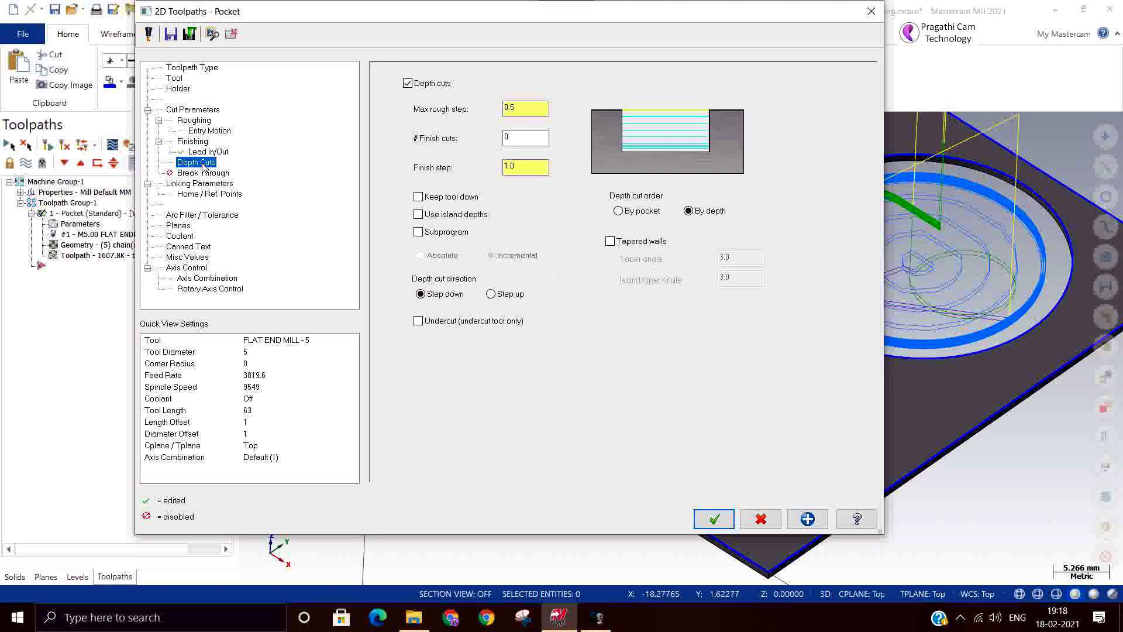
pyautogui.click(186, 184)
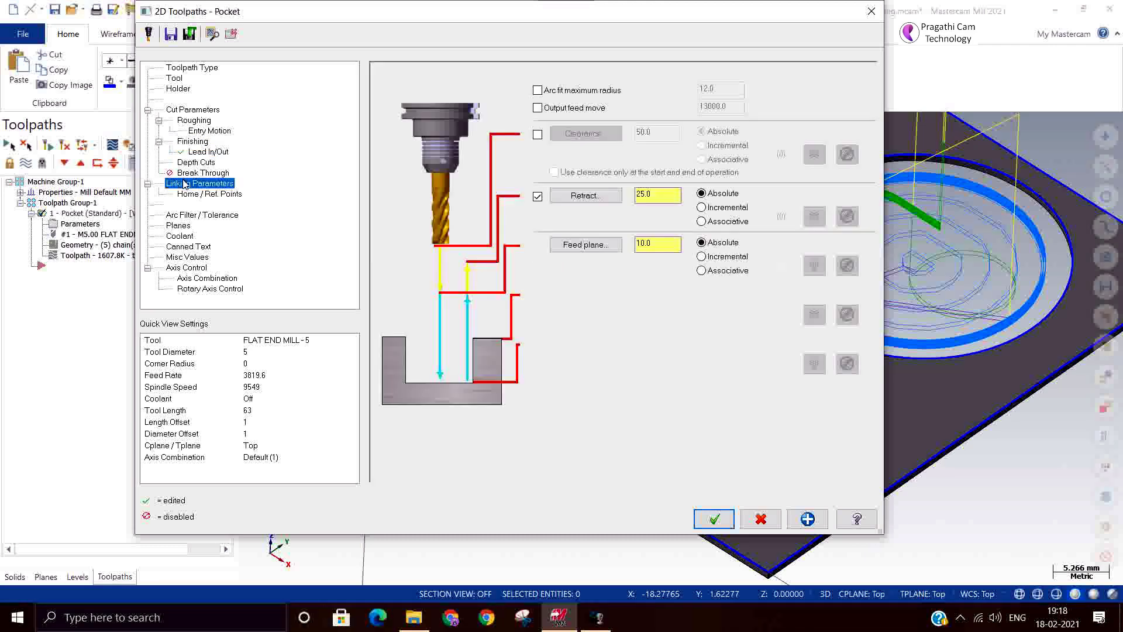